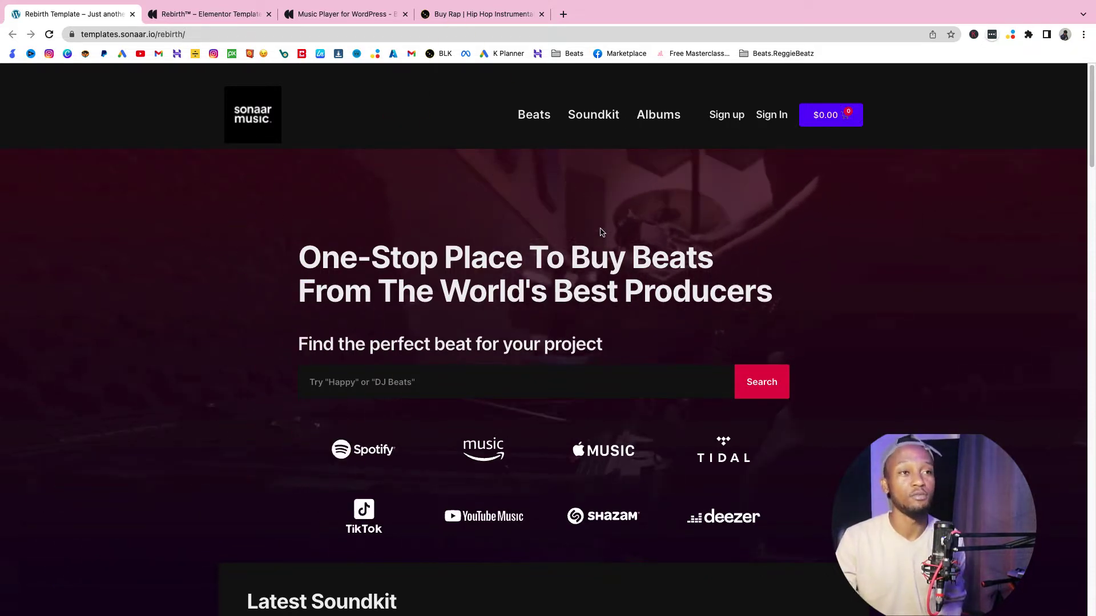
# Look through the Rebirth template demo down to its Pricing & License section, and bring up the open Buy Rap beat store page.
pyautogui.scroll(-1, 561, 385)
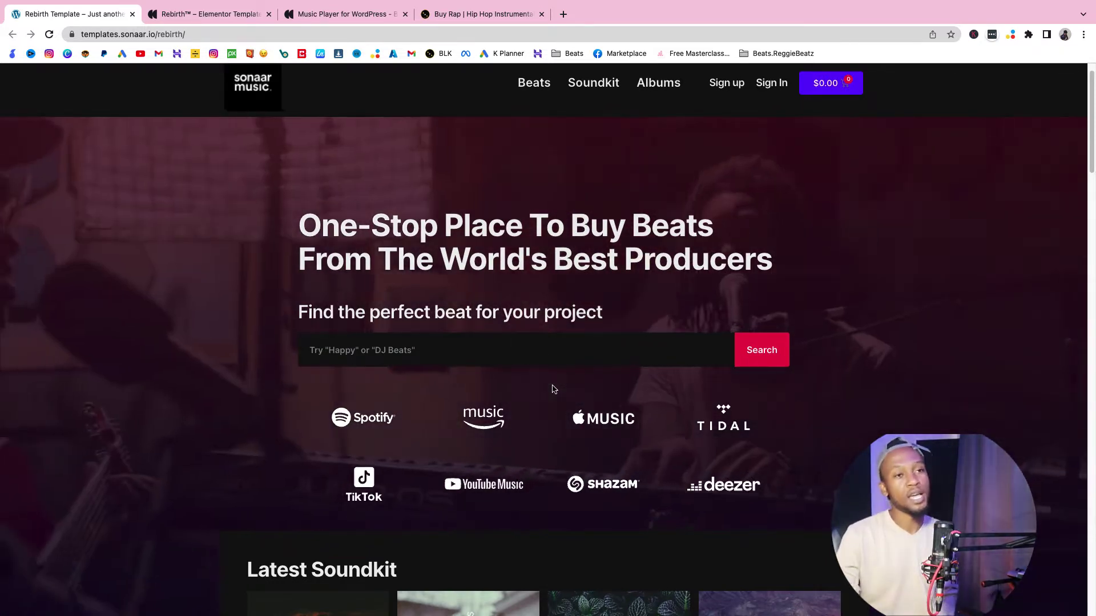
pyautogui.scroll(-2, 553, 389)
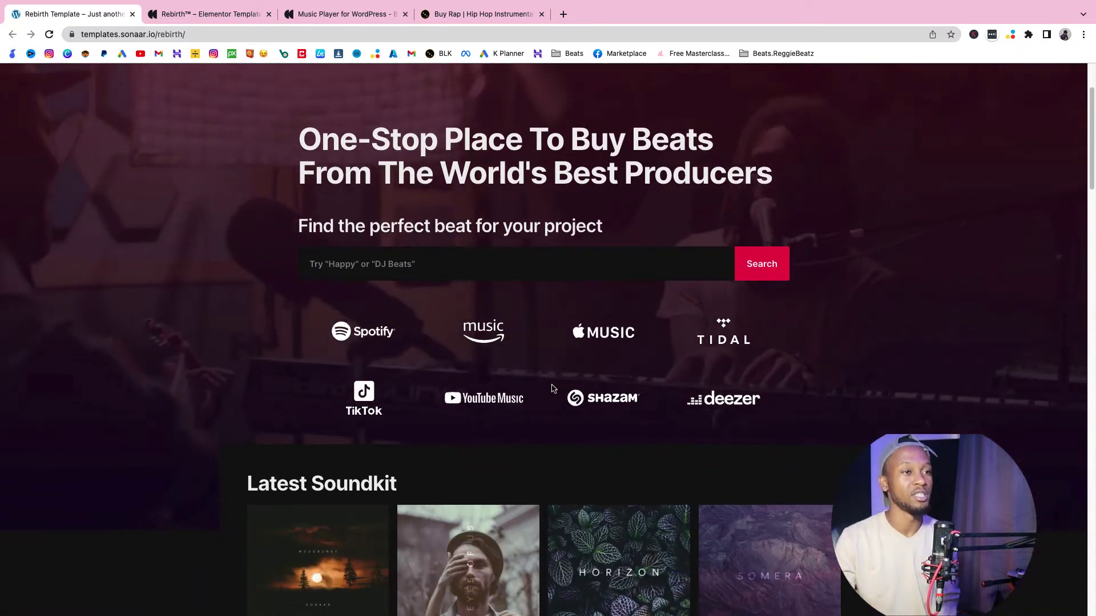
pyautogui.scroll(-1, 551, 388)
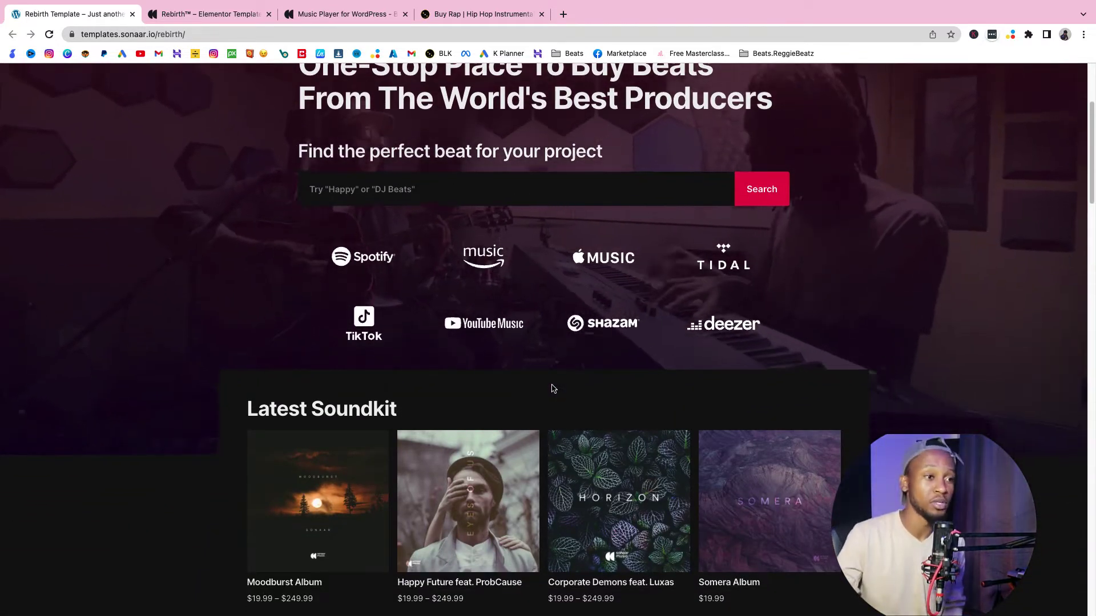
pyautogui.scroll(-12, 747, 365)
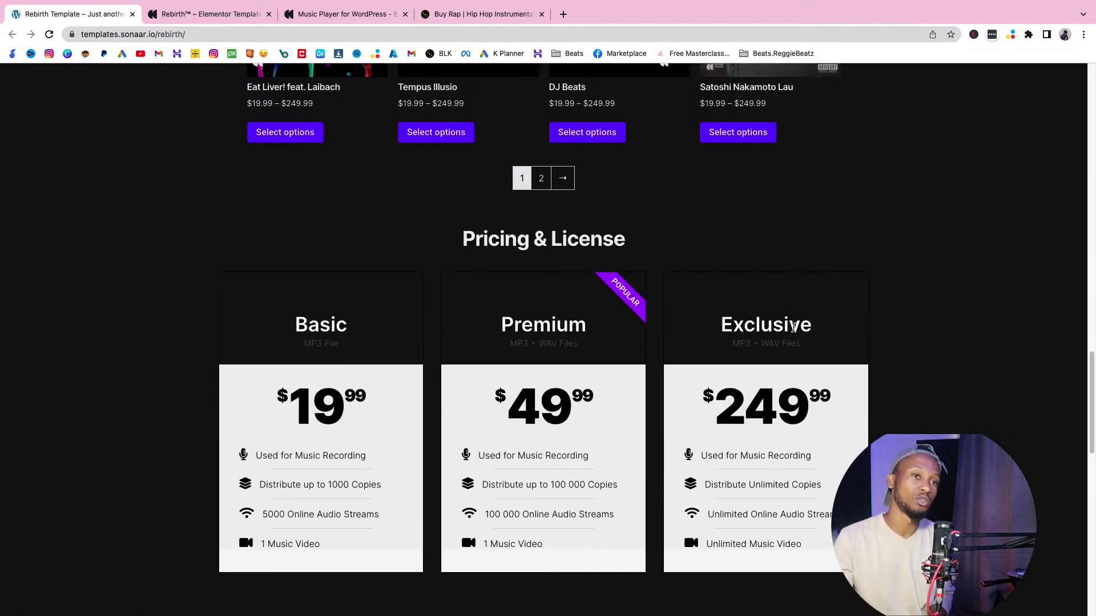
pyautogui.click(484, 15)
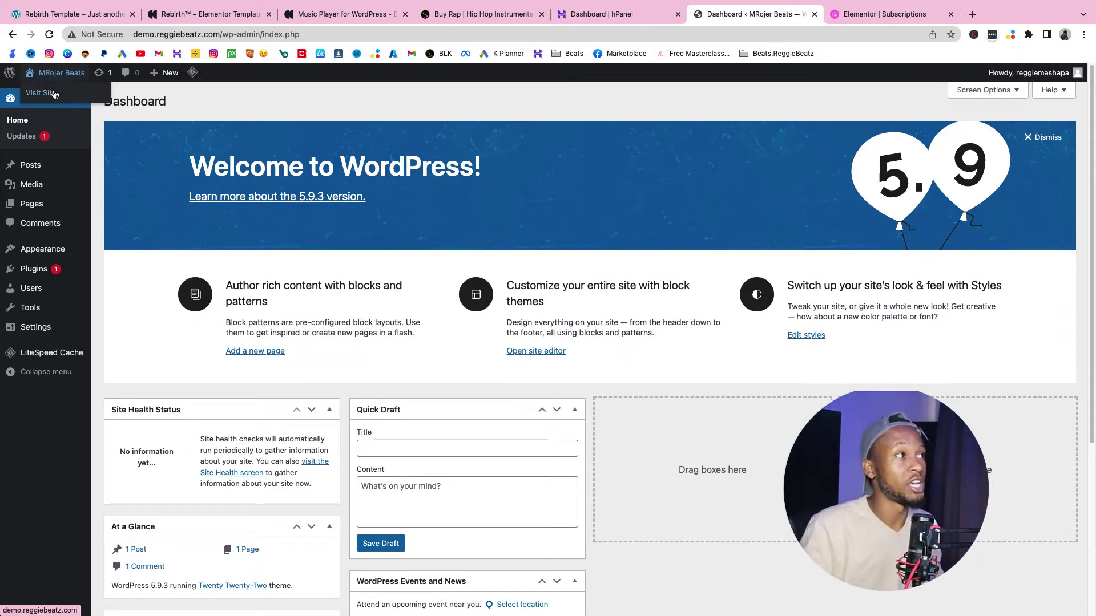
# View the MRojer Beats site's front page in a separate tab, and close that tab to return to the WordPress dashboard.
pyautogui.rightClick(54, 91)
pyautogui.click(94, 97)
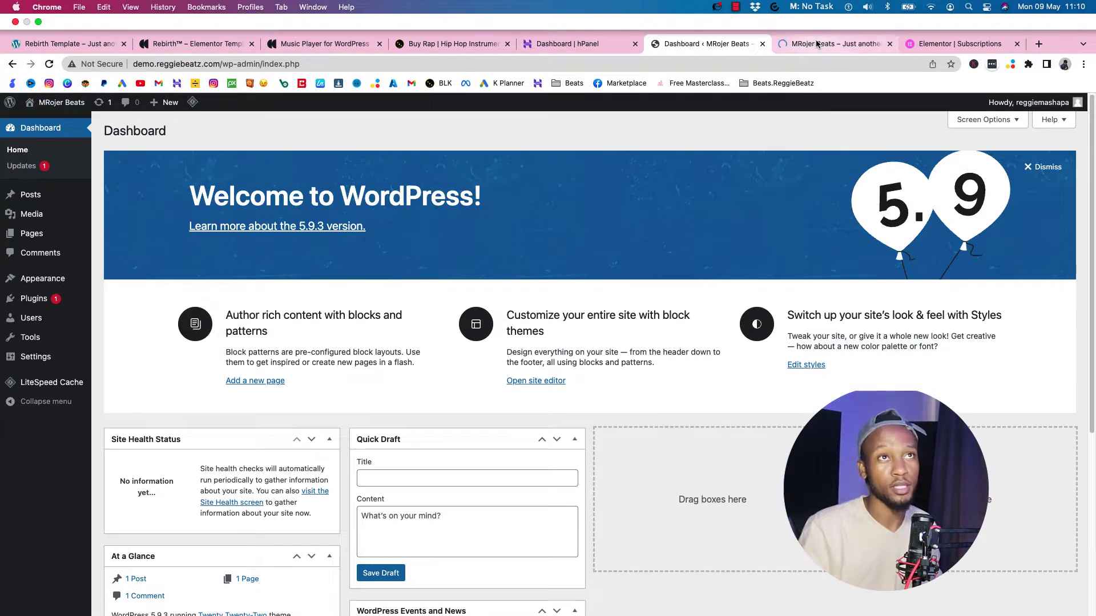
pyautogui.click(816, 45)
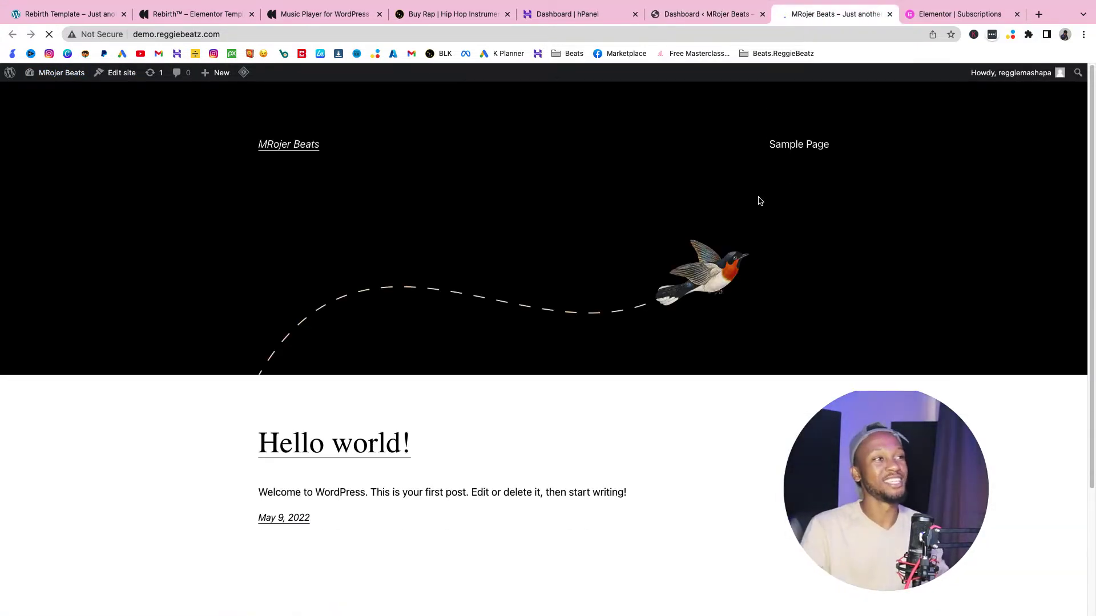
pyautogui.scroll(-3, 748, 262)
pyautogui.scroll(3, 748, 261)
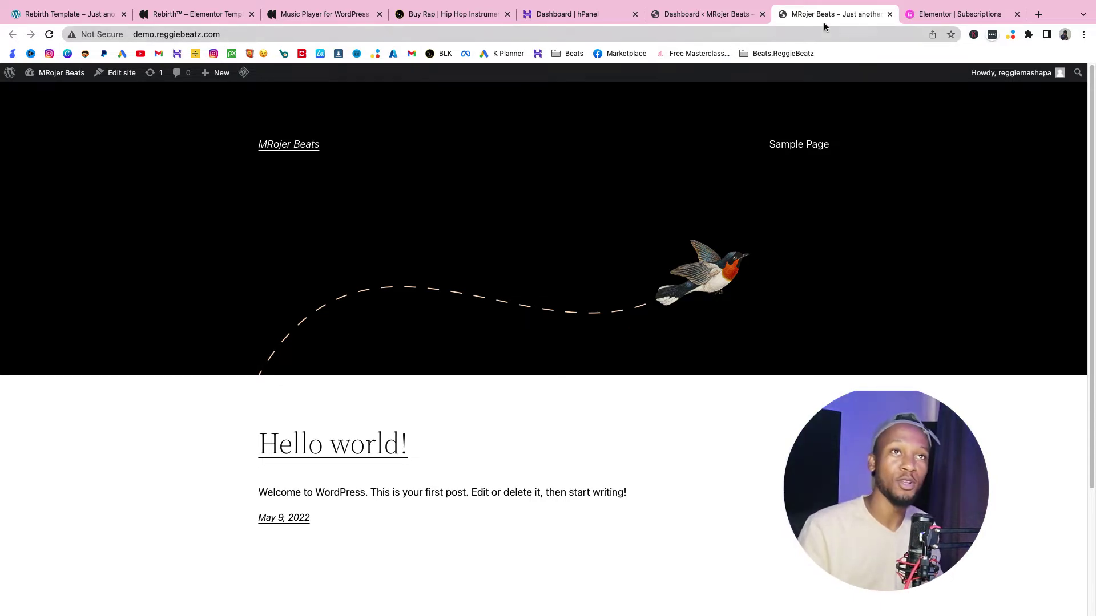
pyautogui.click(889, 15)
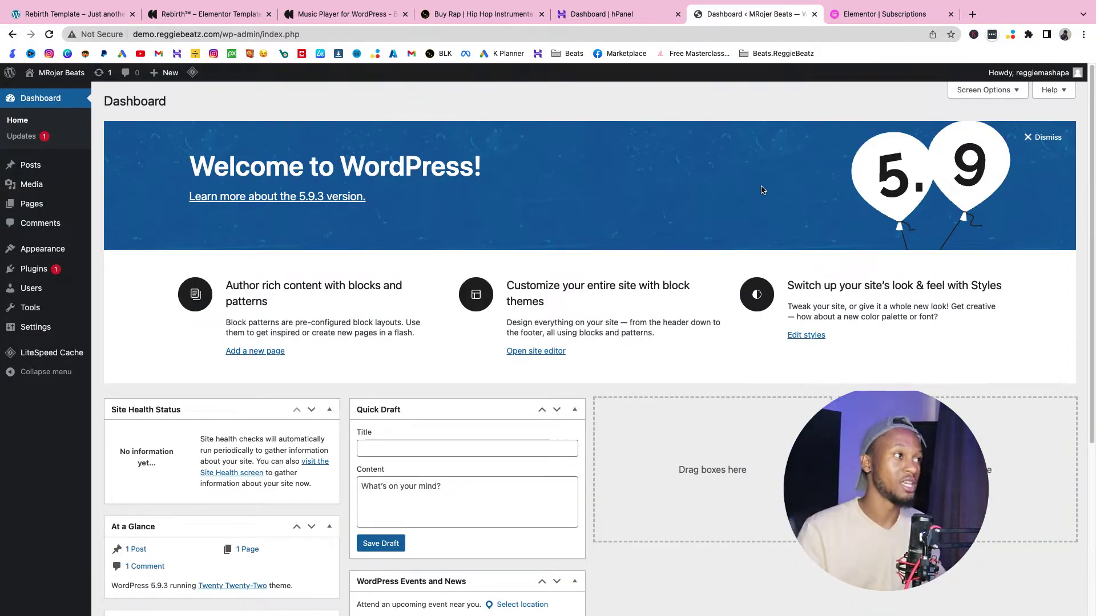
# Add the Hello Elementor theme from the popular WordPress themes, installing and activating it on the site.
pyautogui.moveTo(55, 255)
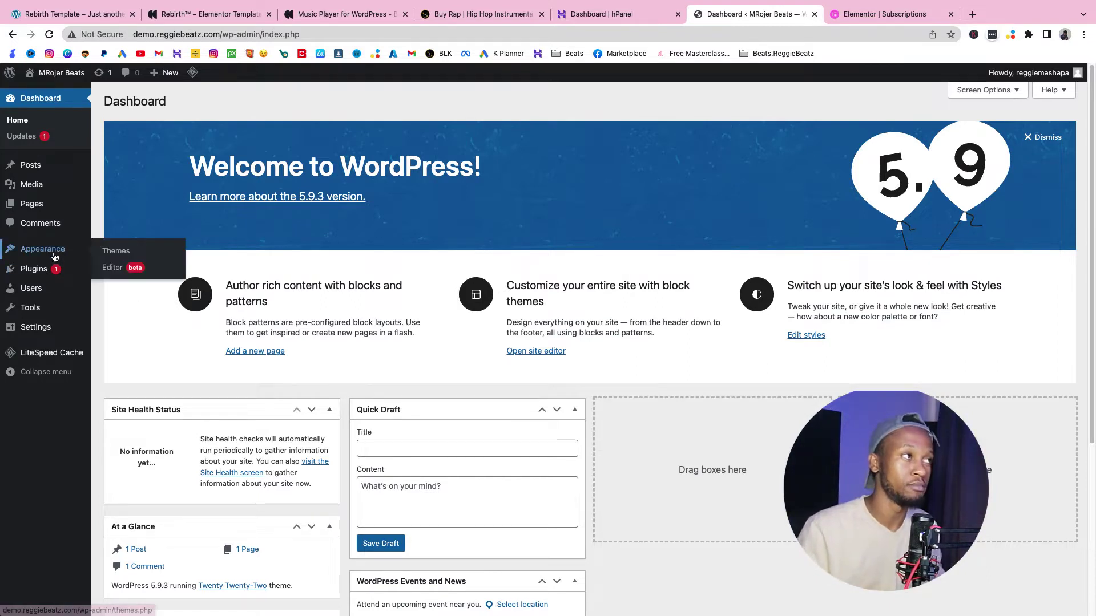
pyautogui.click(115, 251)
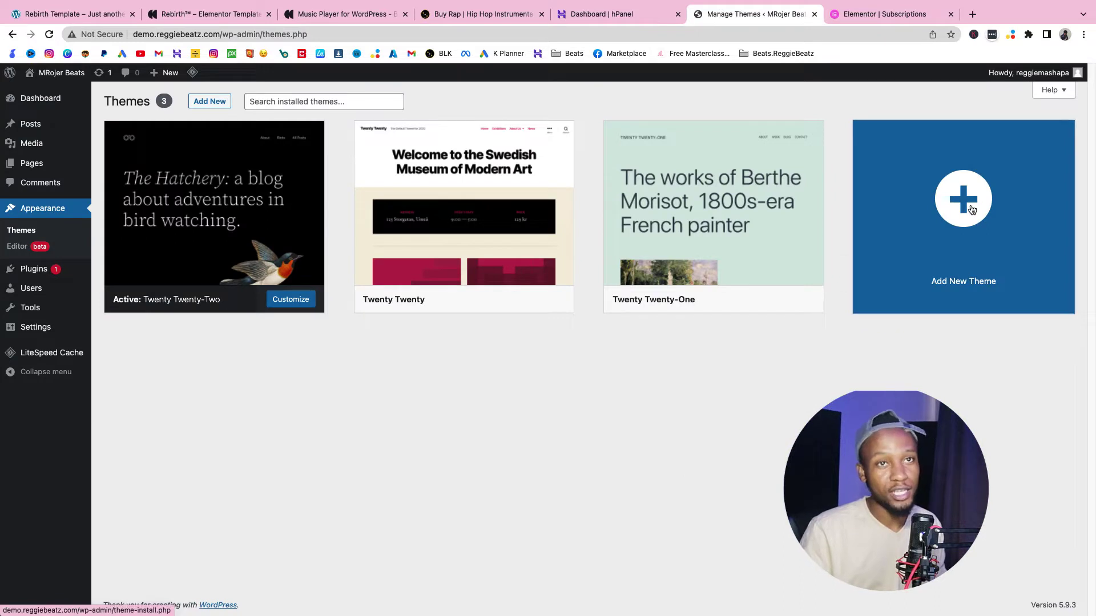
pyautogui.click(972, 210)
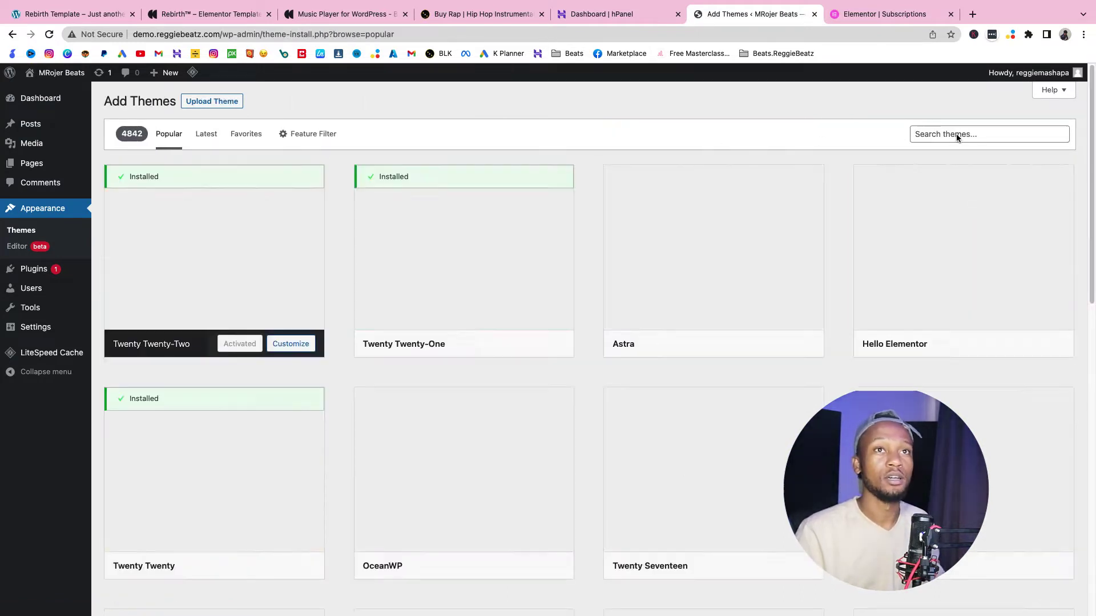
pyautogui.click(950, 135)
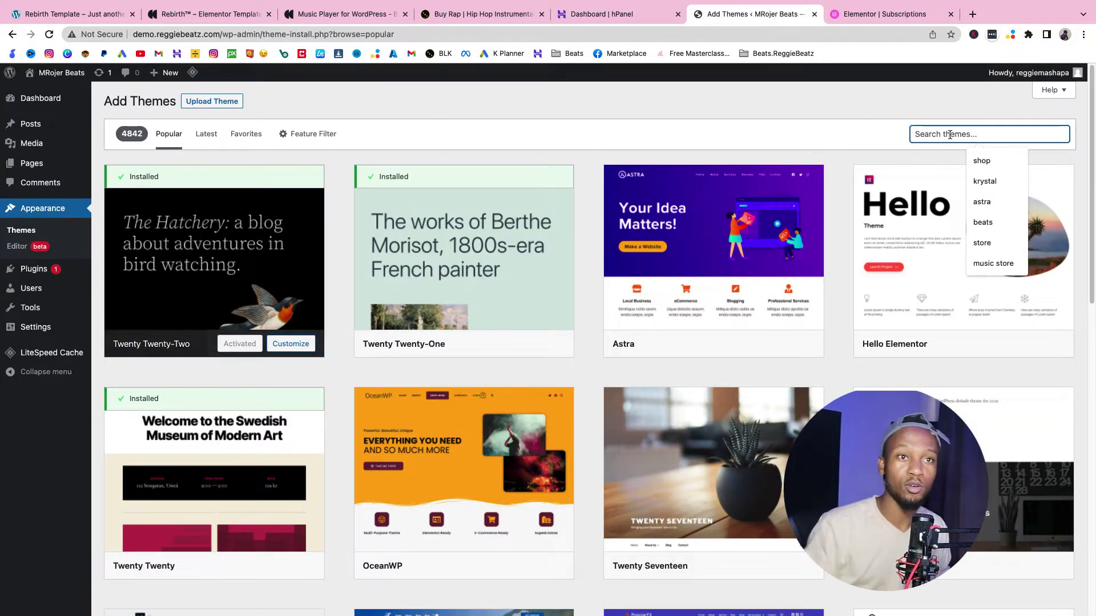
pyautogui.click(910, 373)
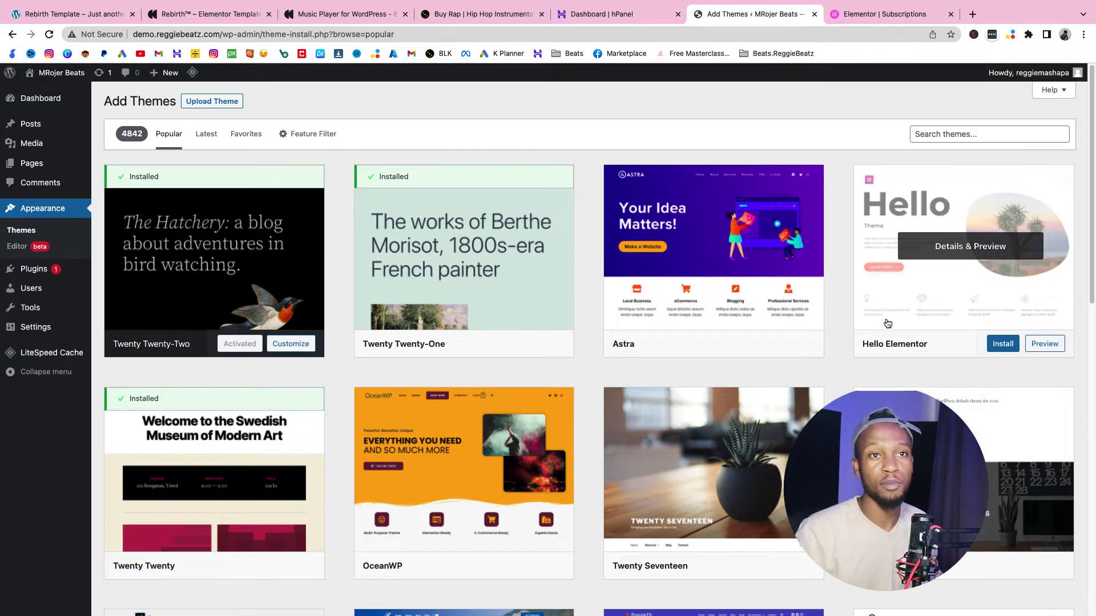
pyautogui.click(1003, 345)
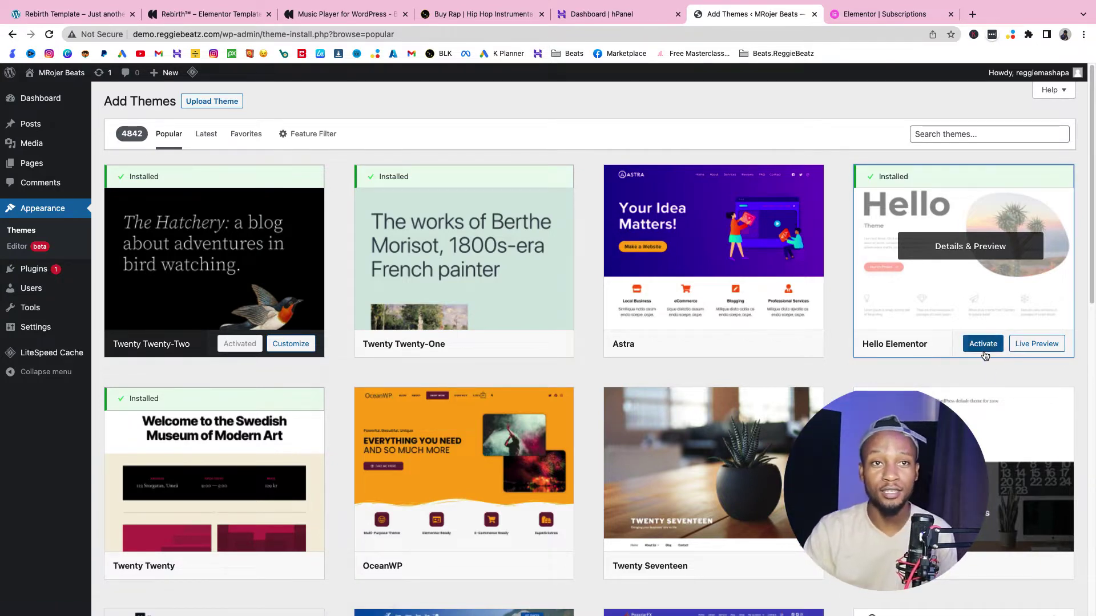
pyautogui.click(983, 344)
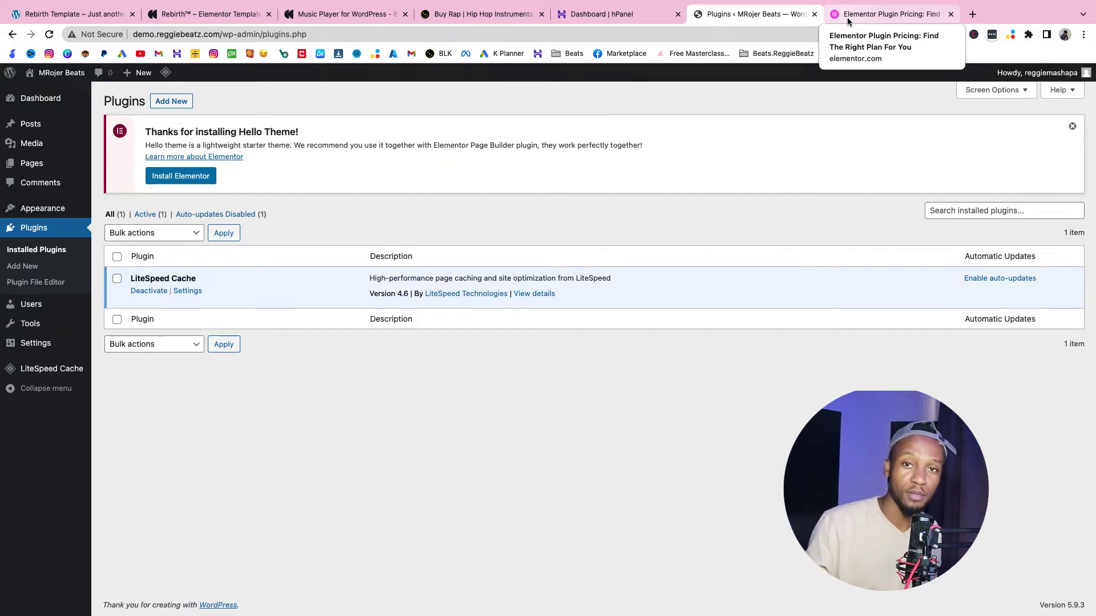
# Review the Elementor plugin pricing plans and choose to buy the Essential plan with one Pro website activation.
pyautogui.click(847, 17)
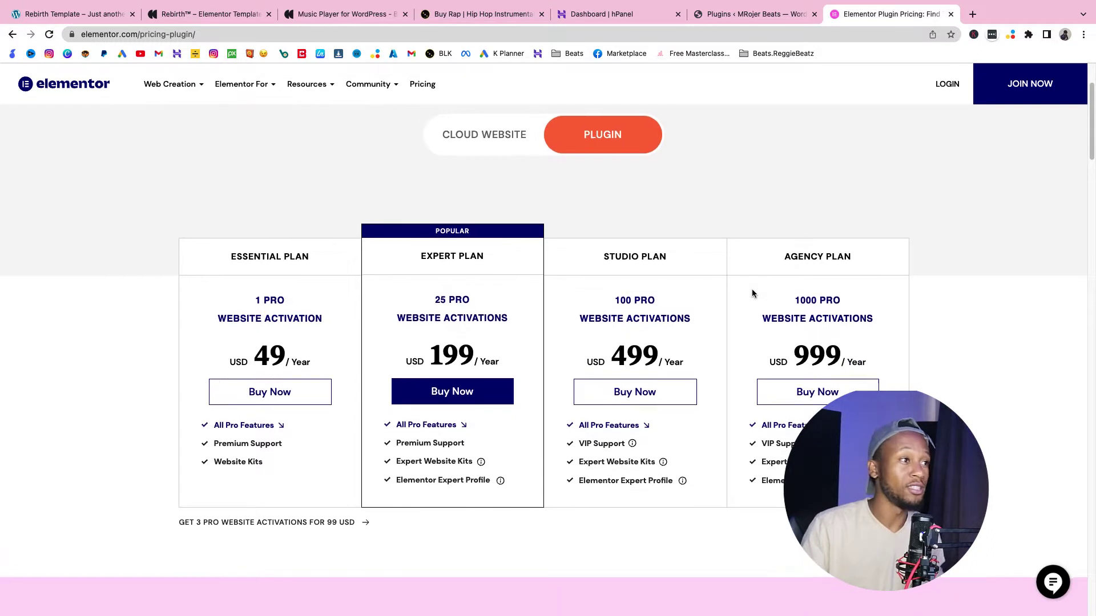
pyautogui.scroll(-1, 755, 285)
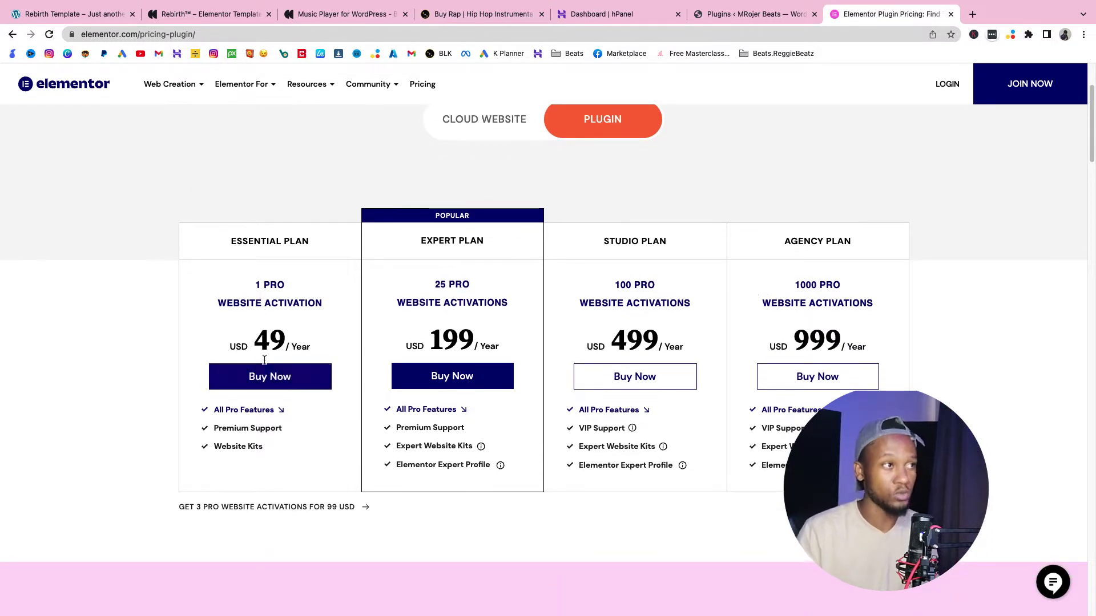
pyautogui.click(250, 387)
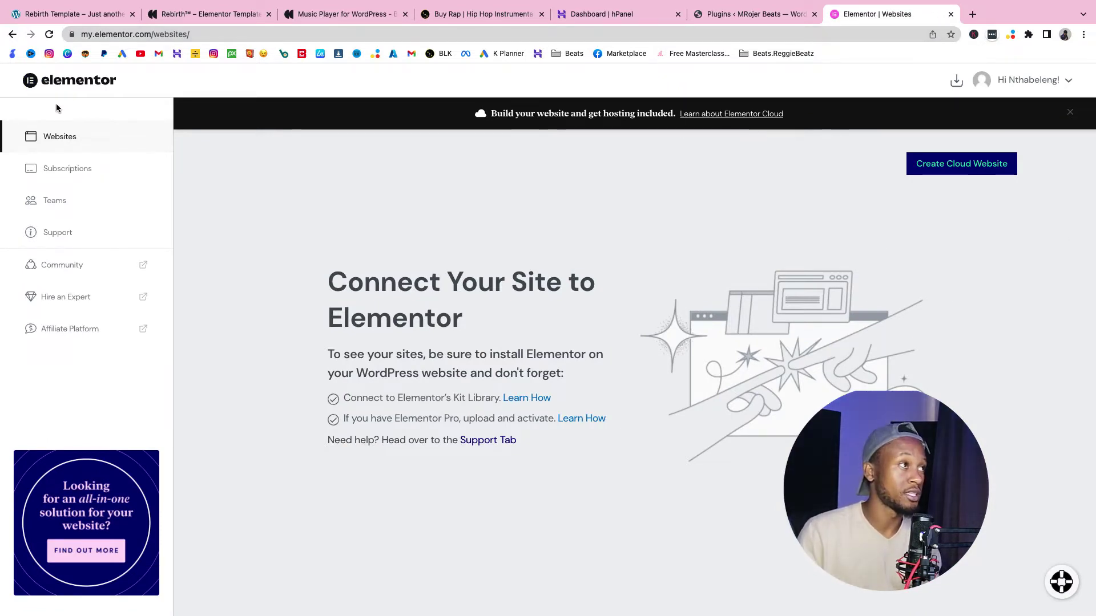
# Download the Elementor Pro zip from the account's Essential subscription, saving it as elementor-pro-3.7.0.zip in Downloads.
pyautogui.click(87, 180)
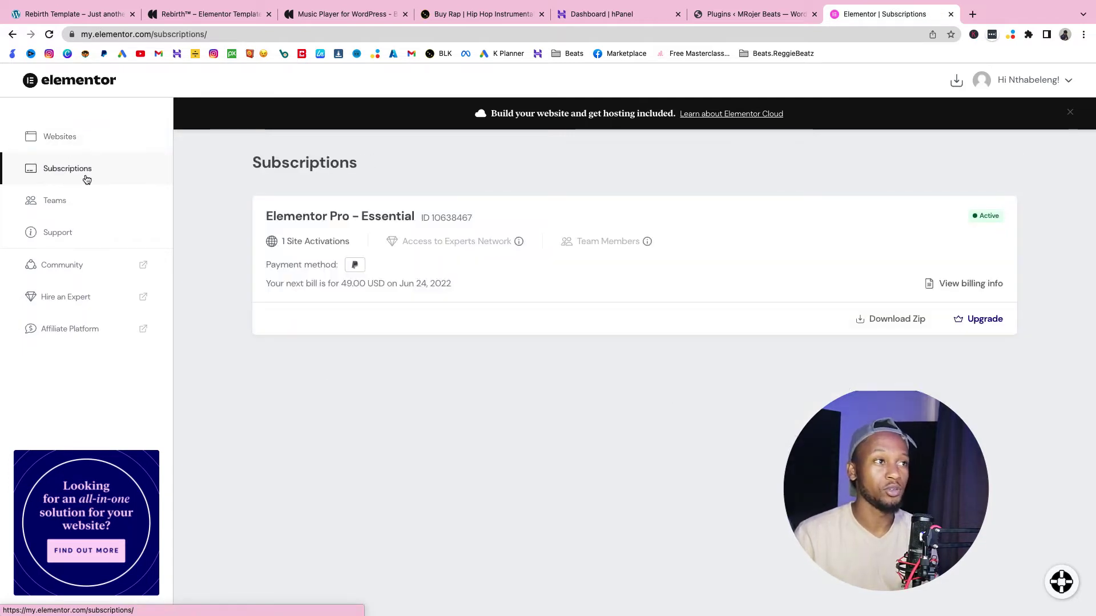
pyautogui.click(893, 333)
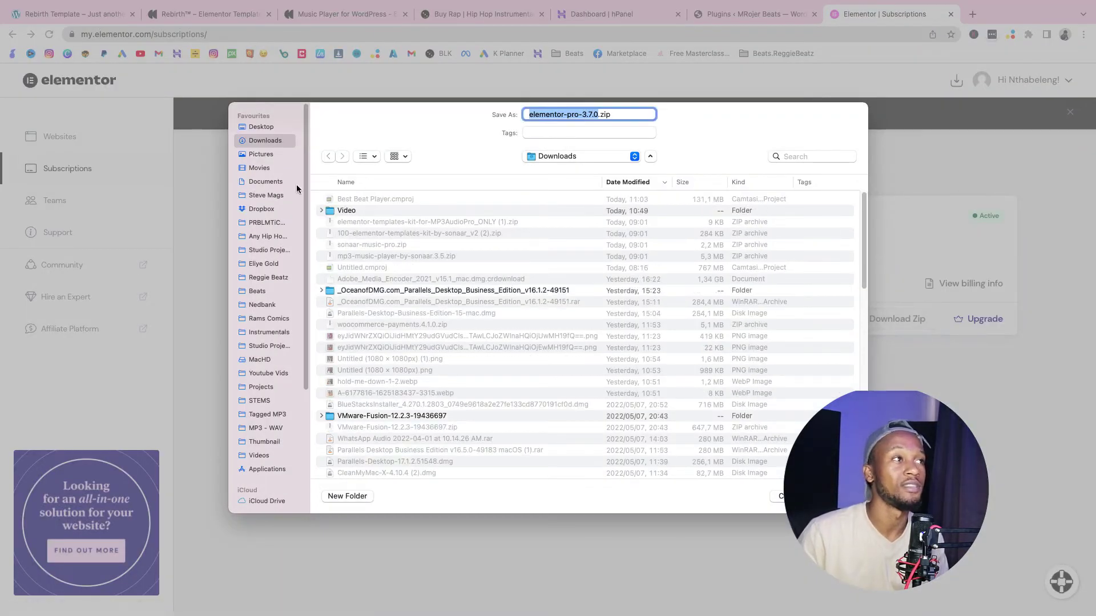
pyautogui.press('Return')
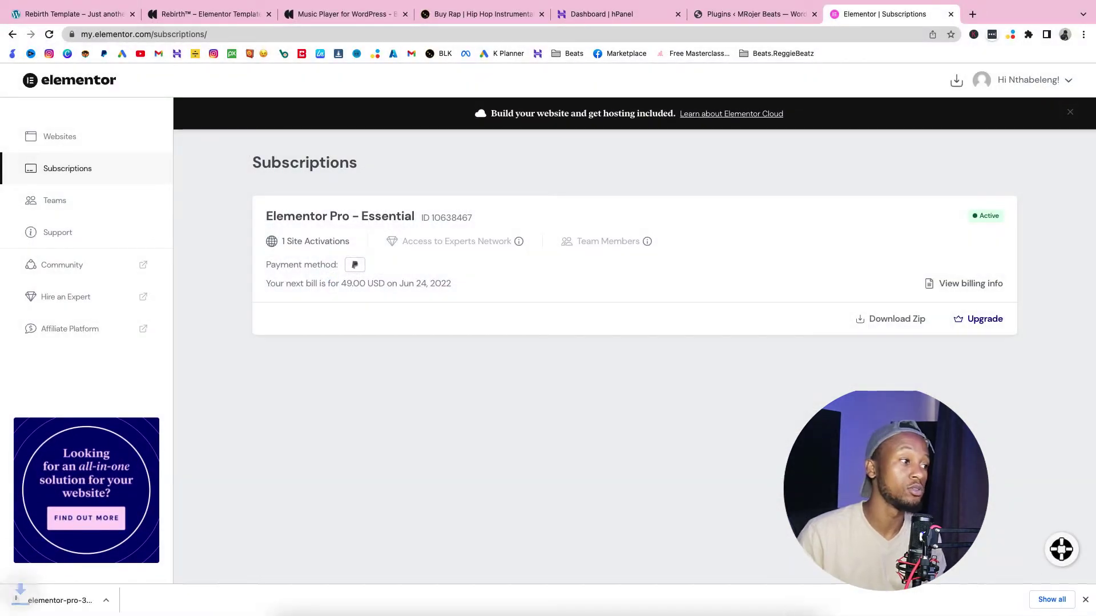
# On the WordPress site, upload elementor-pro-3.7.0.zip from Downloads as a new plugin, installing and activating Elementor Pro.
pyautogui.click(772, 18)
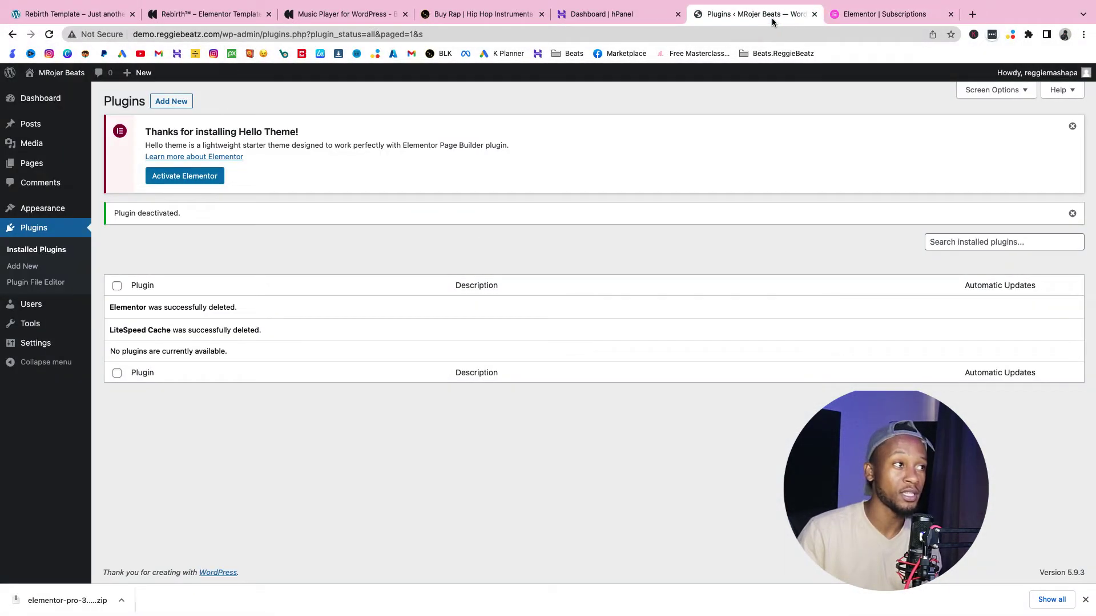
pyautogui.click(178, 103)
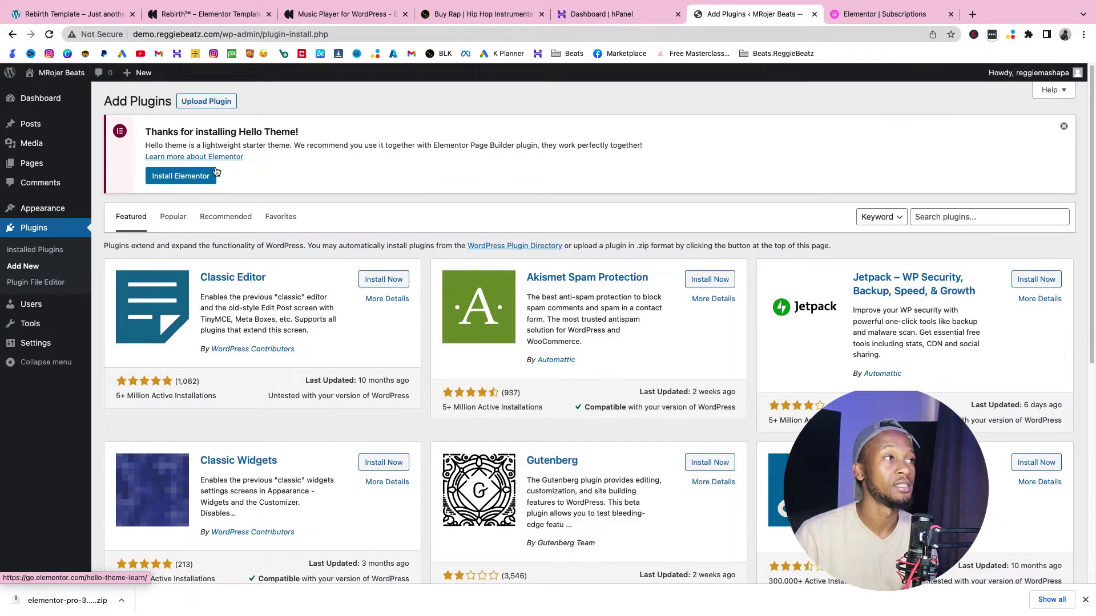
pyautogui.click(217, 106)
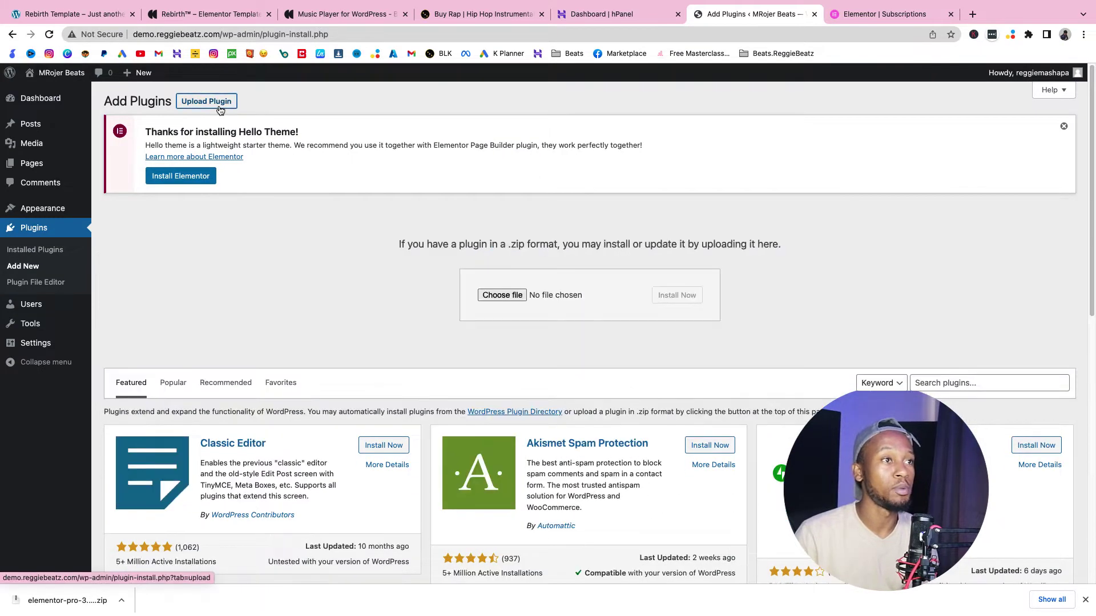
pyautogui.click(507, 295)
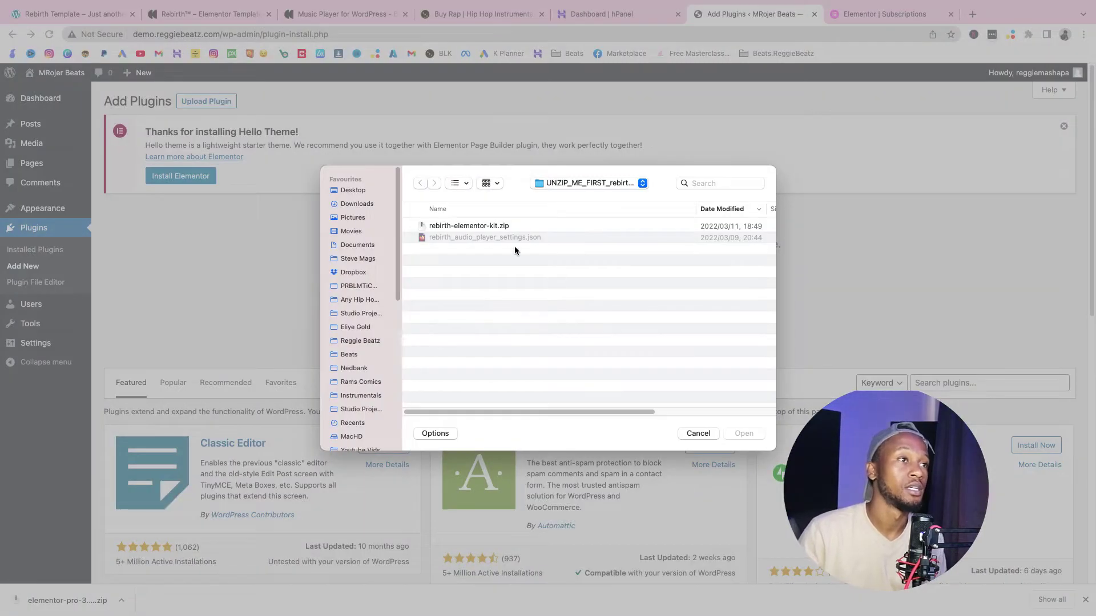
pyautogui.click(355, 203)
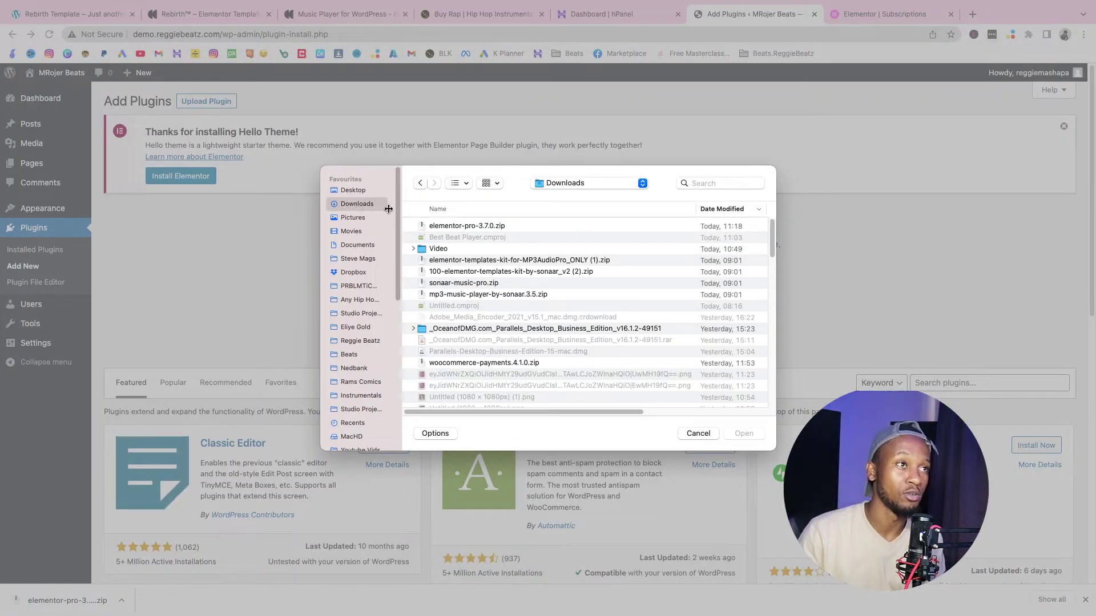
pyautogui.click(485, 226)
pyautogui.click(745, 433)
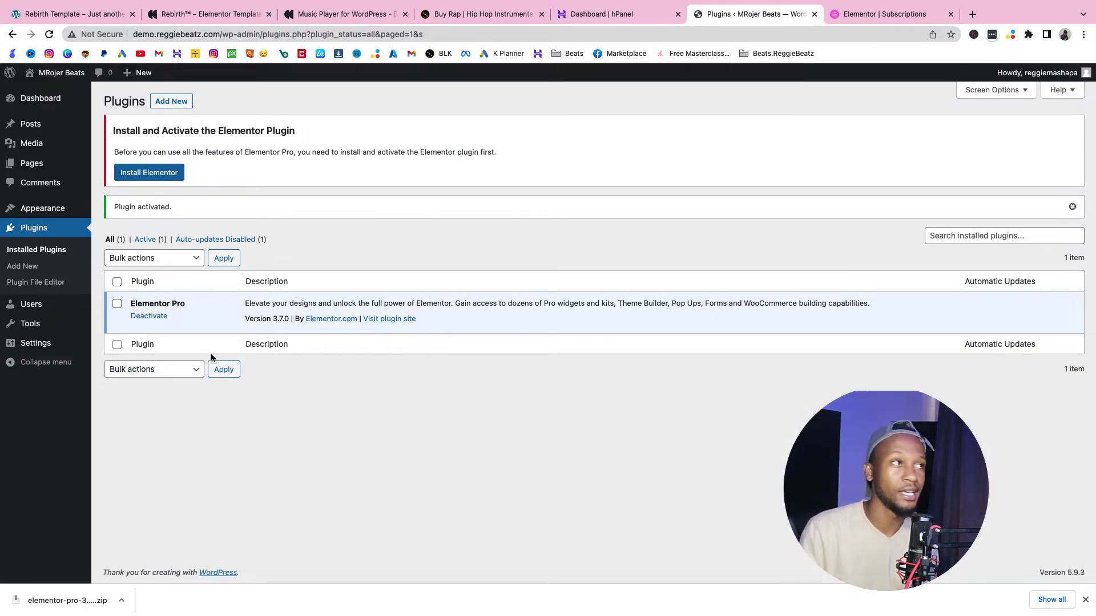
# Install and activate the base Elementor plugin, and connect the site to the Elementor account to activate the Pro Essential license.
pyautogui.click(173, 175)
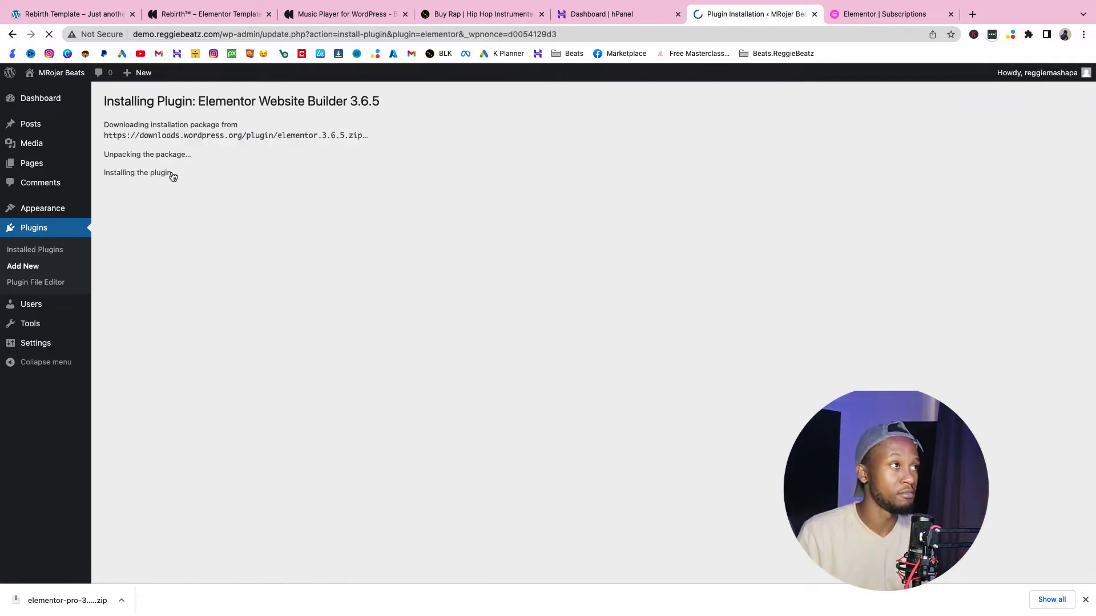
pyautogui.click(145, 215)
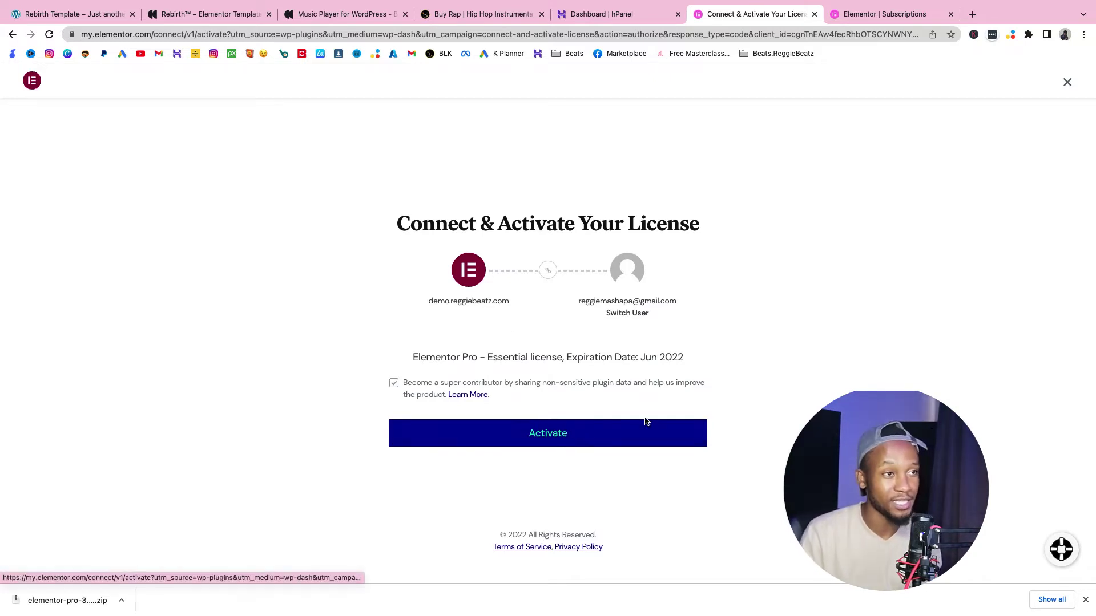
pyautogui.click(550, 436)
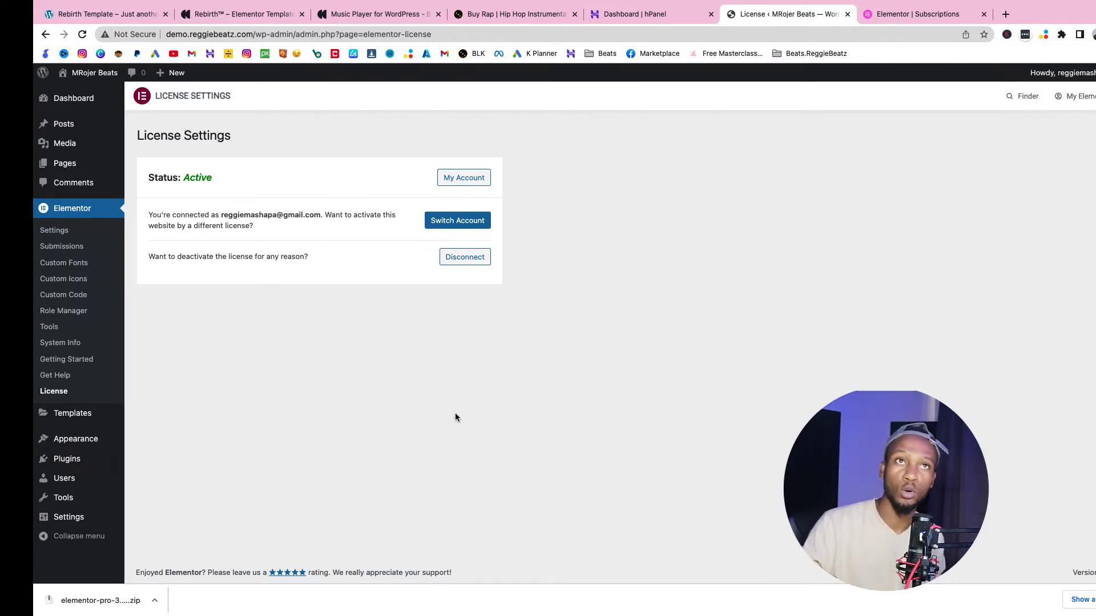
# Open Sonaar's music player for WordPress page in a new tab, review the MP3 Audio Player Pro features and open its pricing.
pyautogui.click(1006, 15)
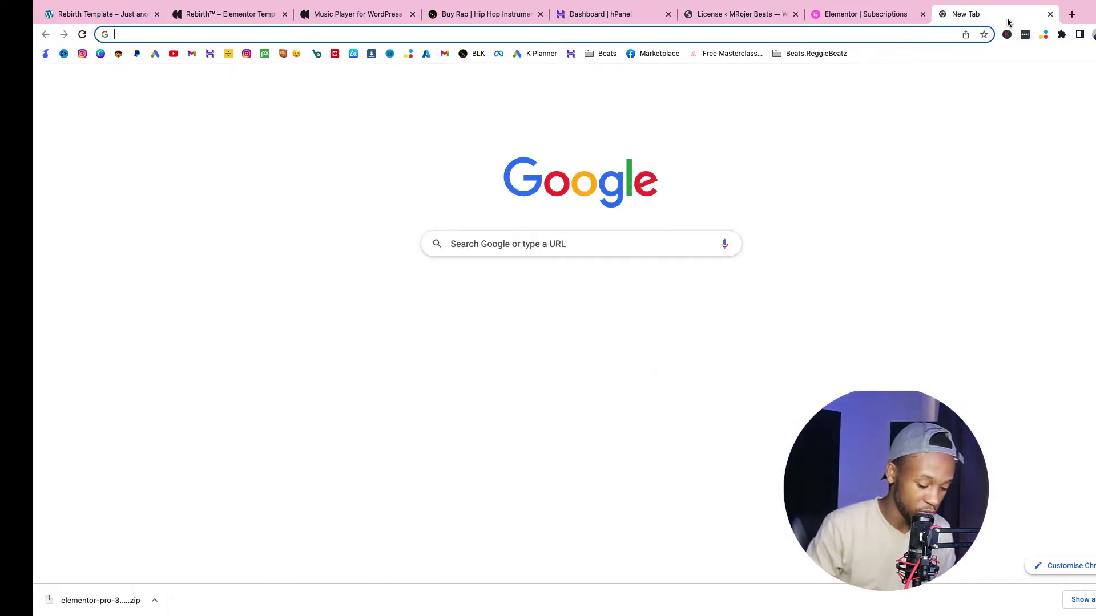
pyautogui.write('s')
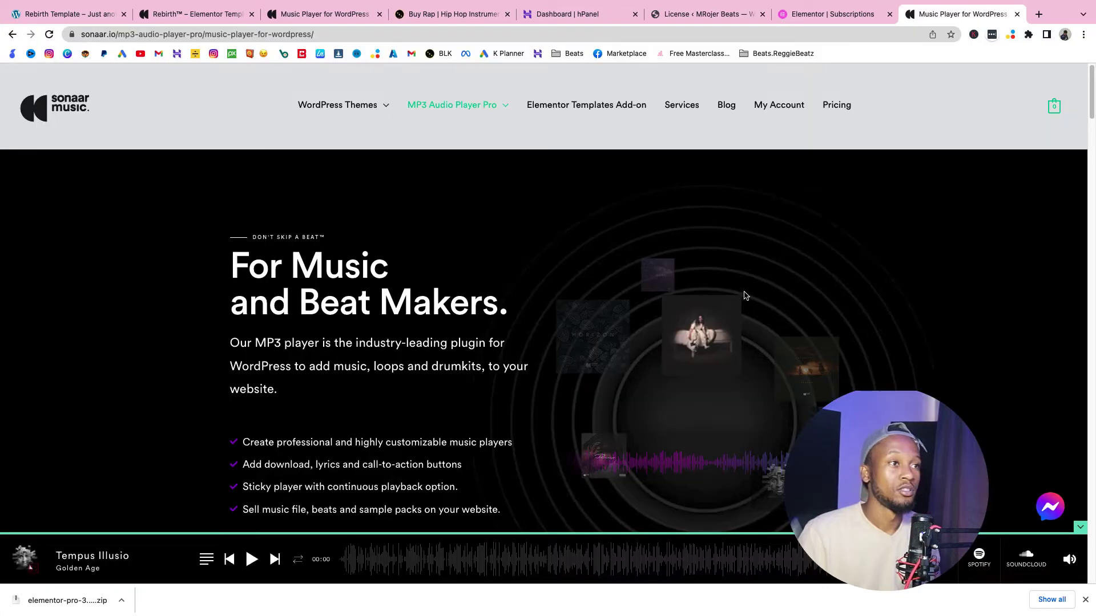
pyautogui.scroll(-10, 680, 286)
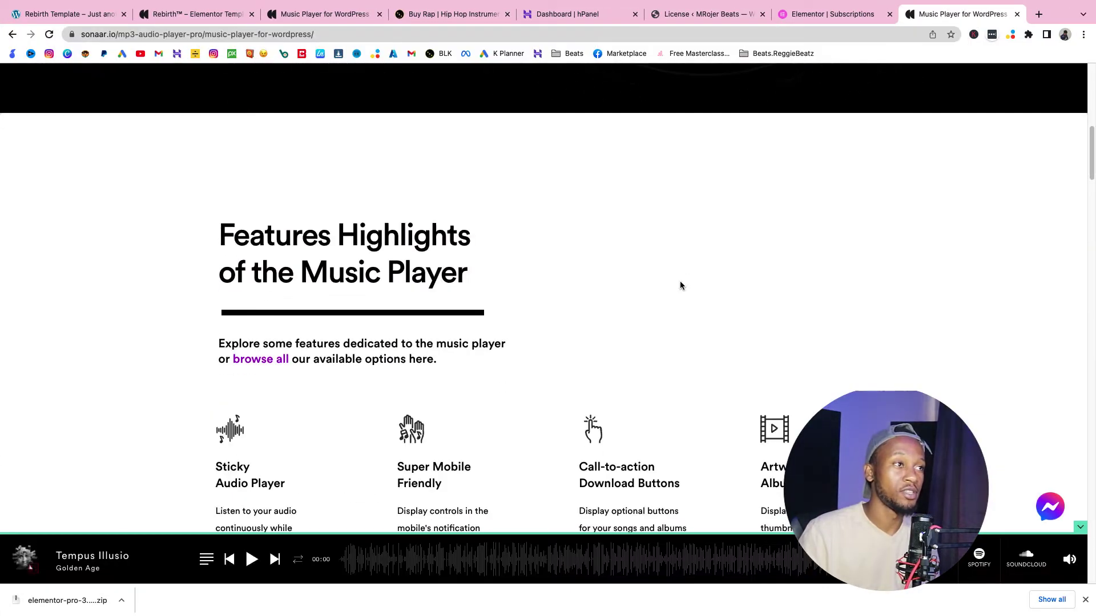
pyautogui.scroll(-20, 683, 283)
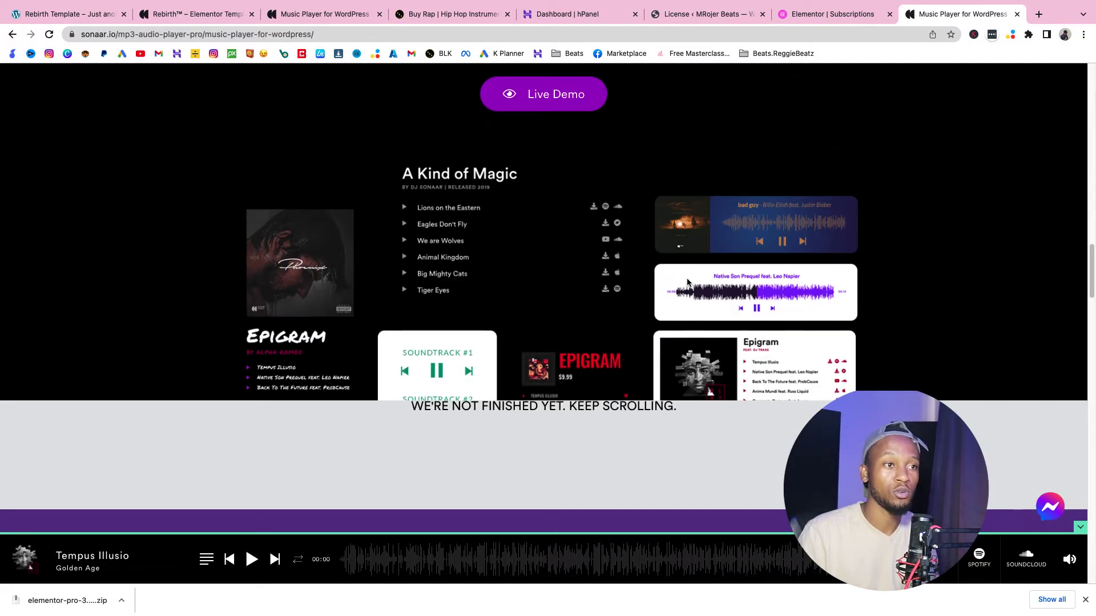
pyautogui.scroll(-20, 688, 283)
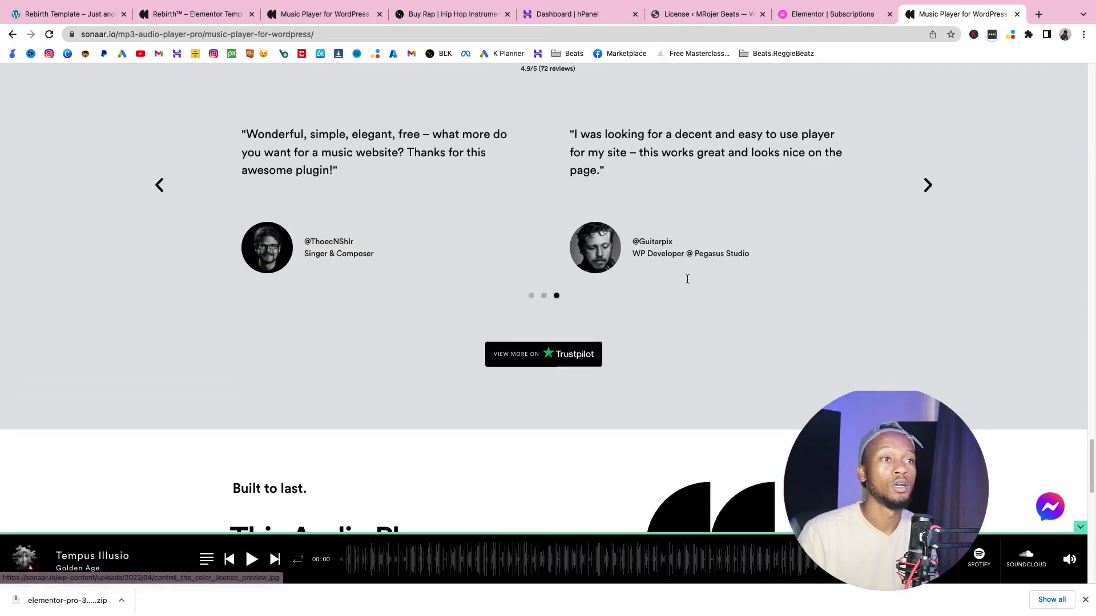
pyautogui.scroll(-8, 688, 281)
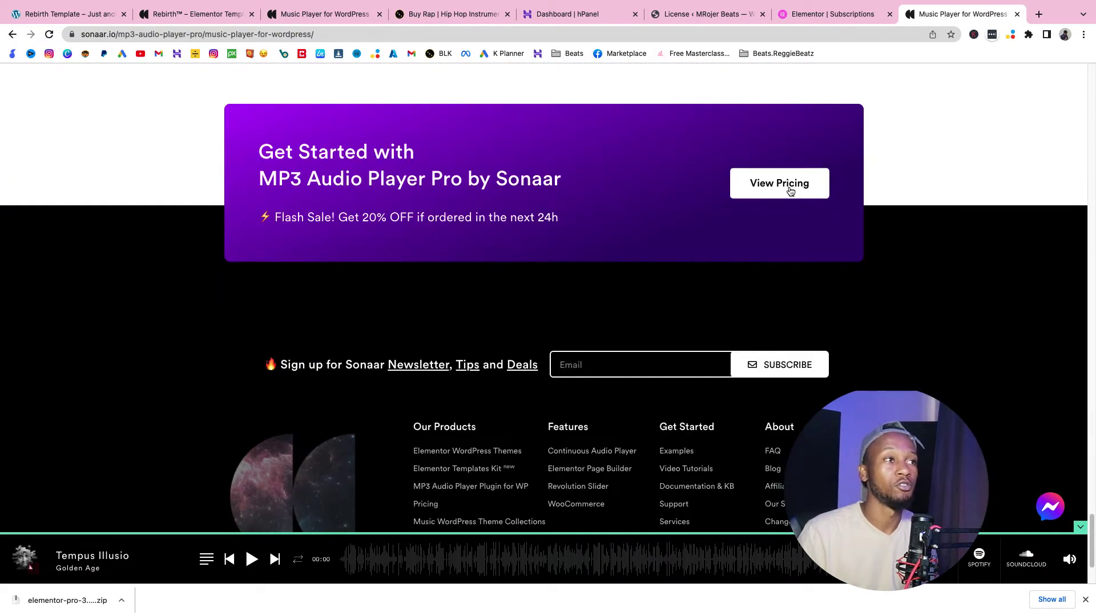
pyautogui.click(789, 190)
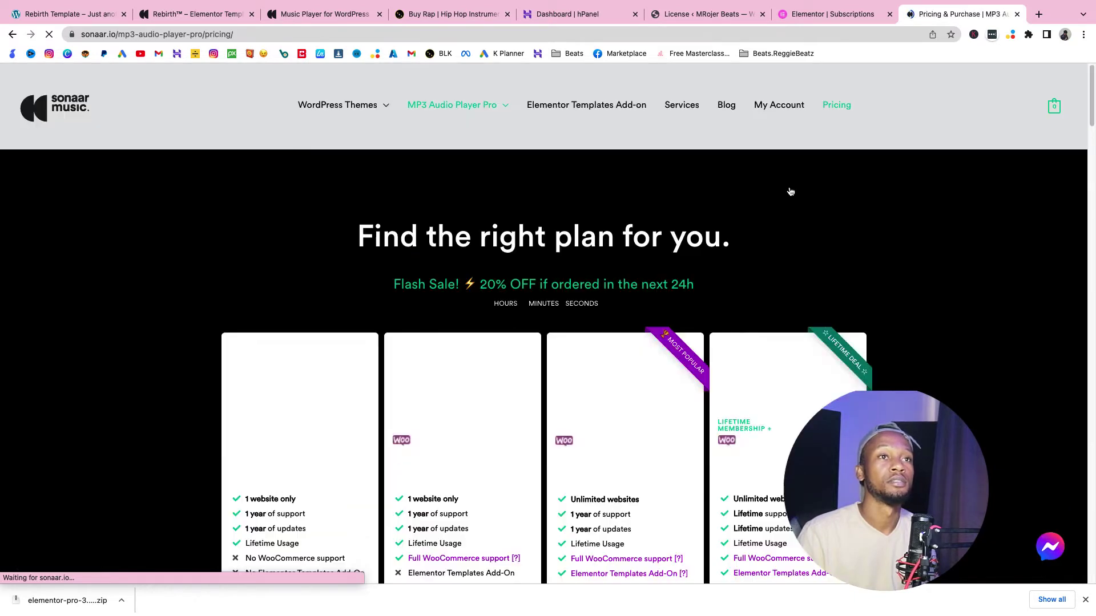
# Compare the MP3 Player PRO plans and choose to buy the $69 plan for one website with WooCommerce support.
pyautogui.scroll(-5, 785, 183)
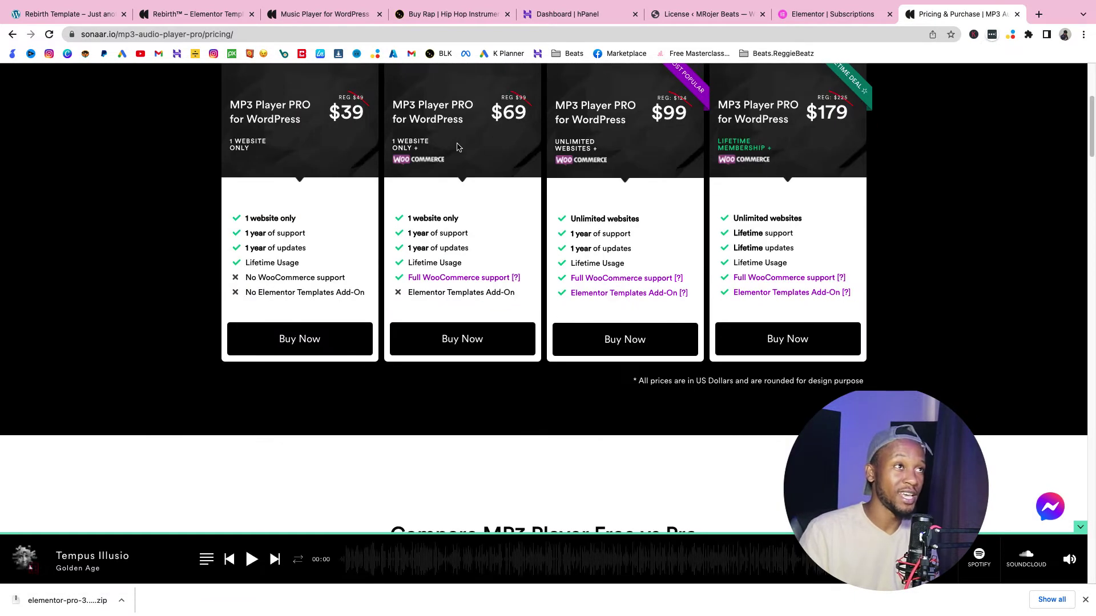
pyautogui.scroll(3, 395, 159)
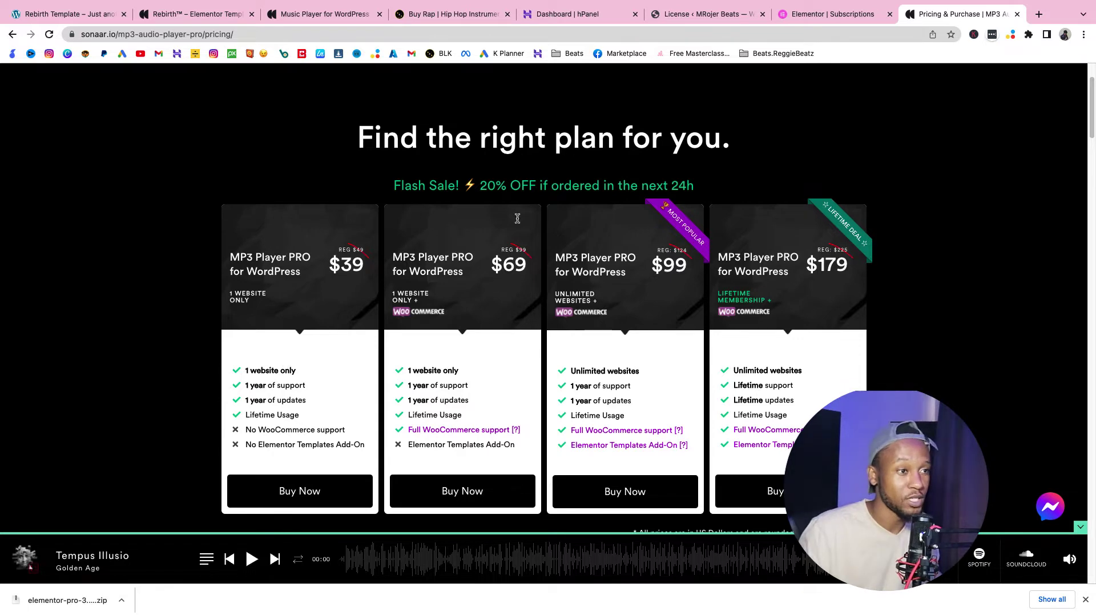
pyautogui.scroll(-1, 477, 469)
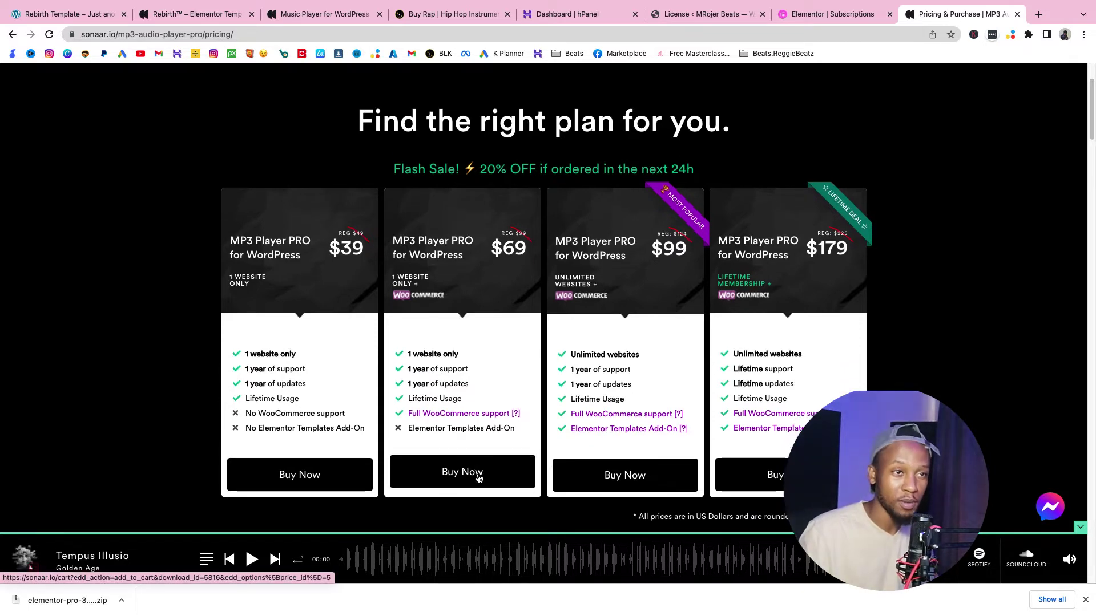
pyautogui.click(477, 469)
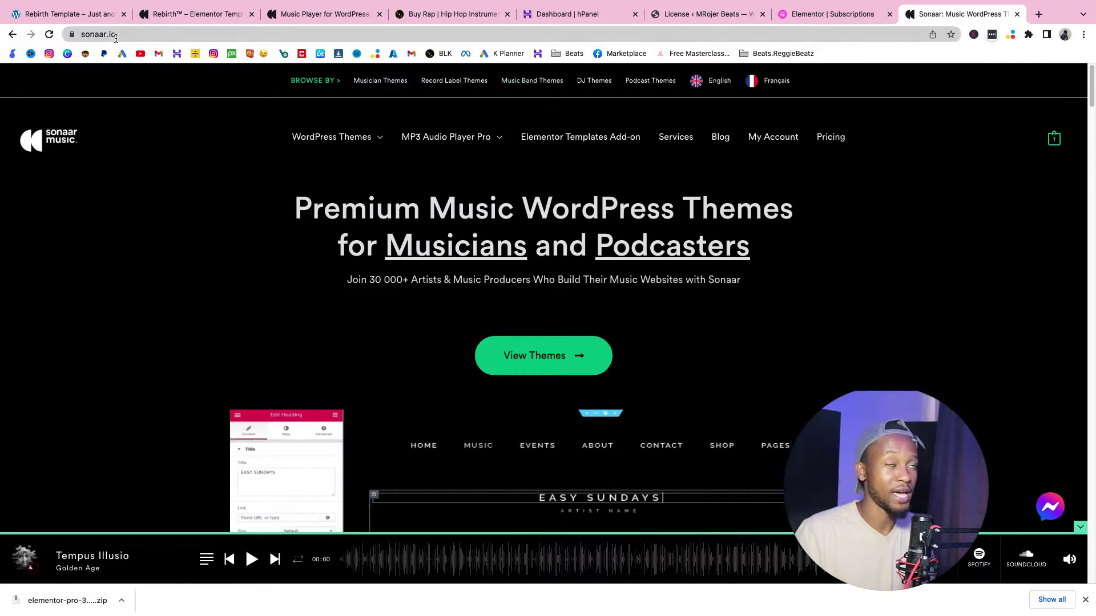
# Open the Sonaar account and download sonaar-music.zip and sonaar-music-pro.zip from the MP3 Music Player Pro purchase into Downloads.
pyautogui.click(767, 144)
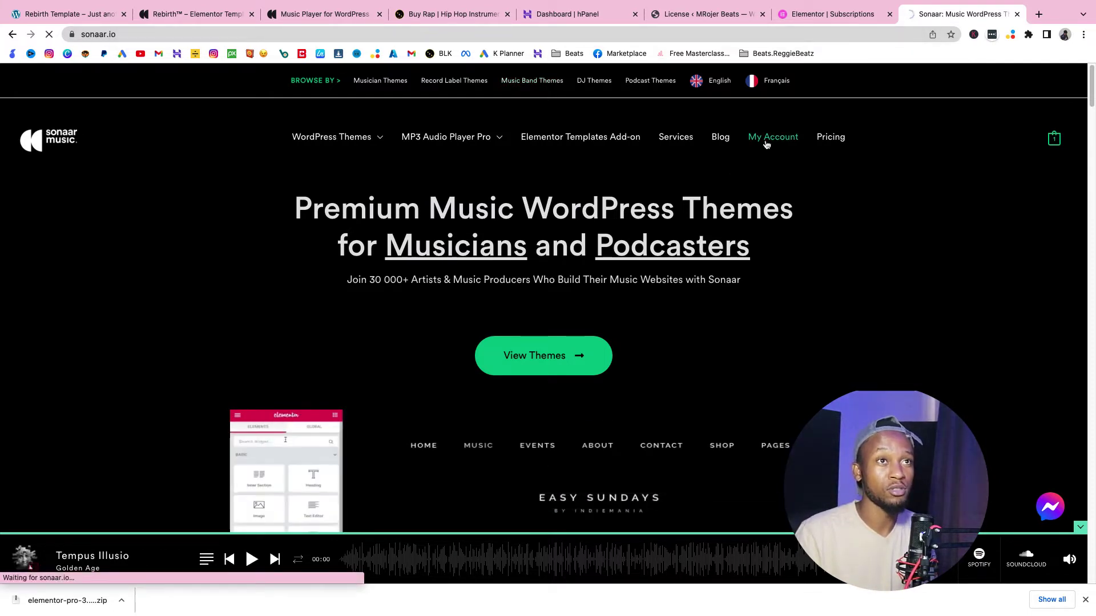
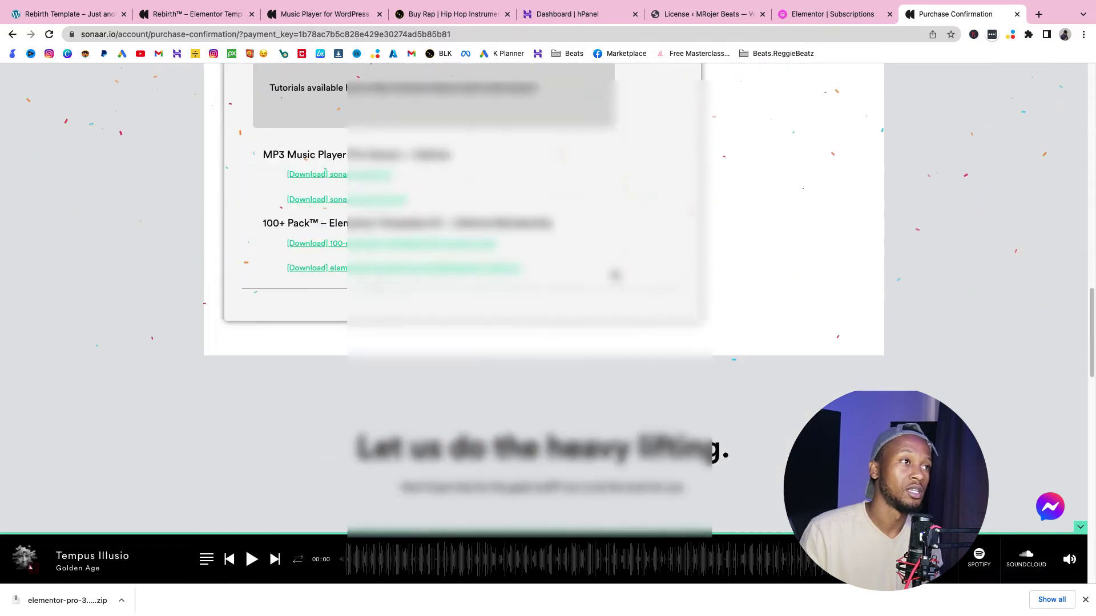
pyautogui.scroll(2, 343, 251)
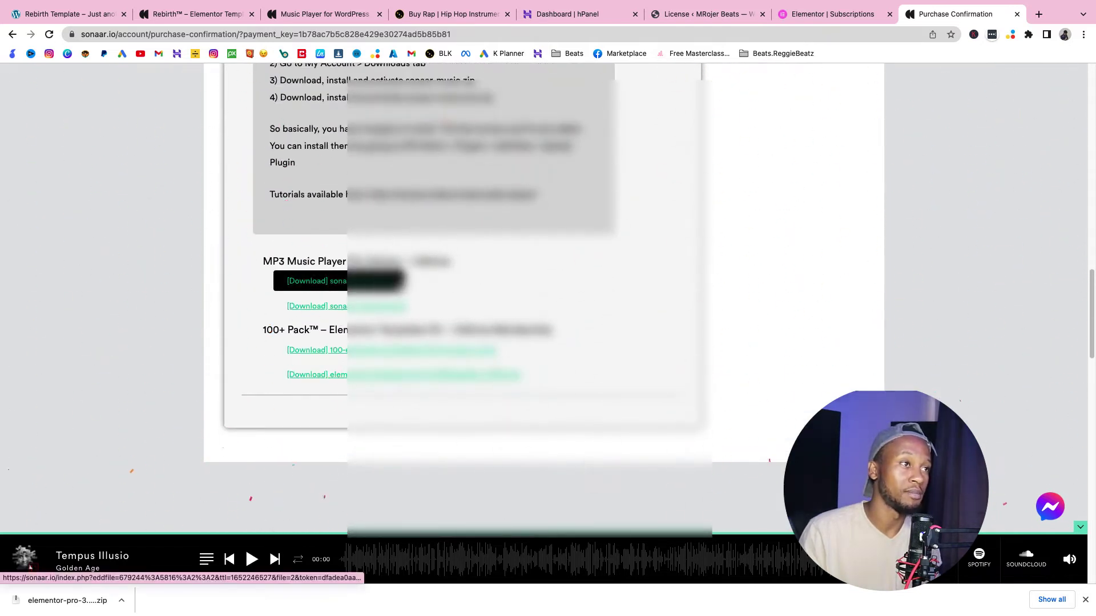
pyautogui.click(398, 281)
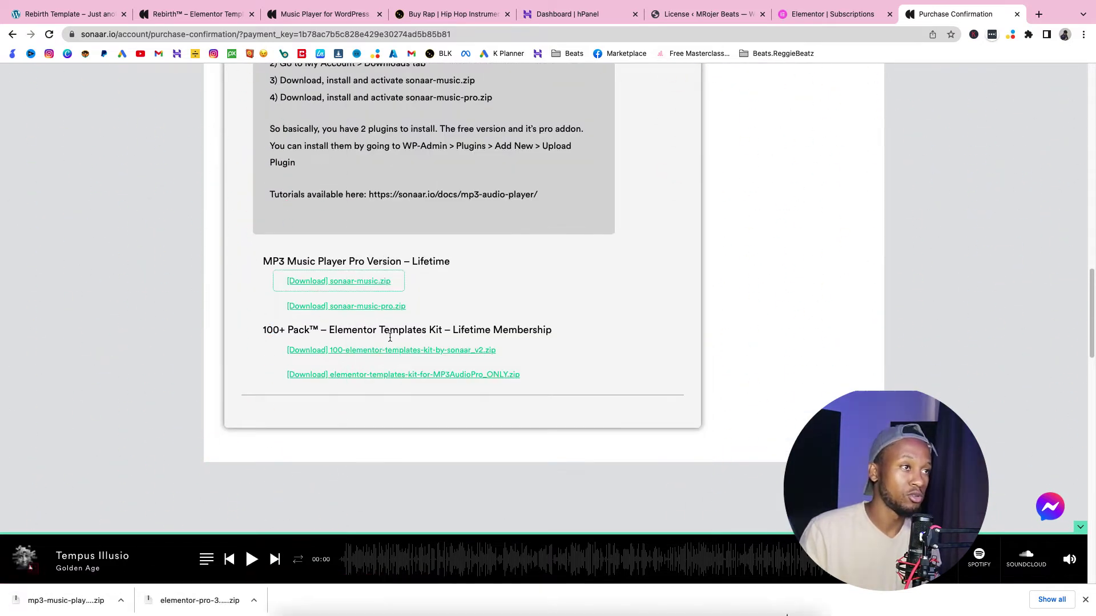
pyautogui.click(398, 307)
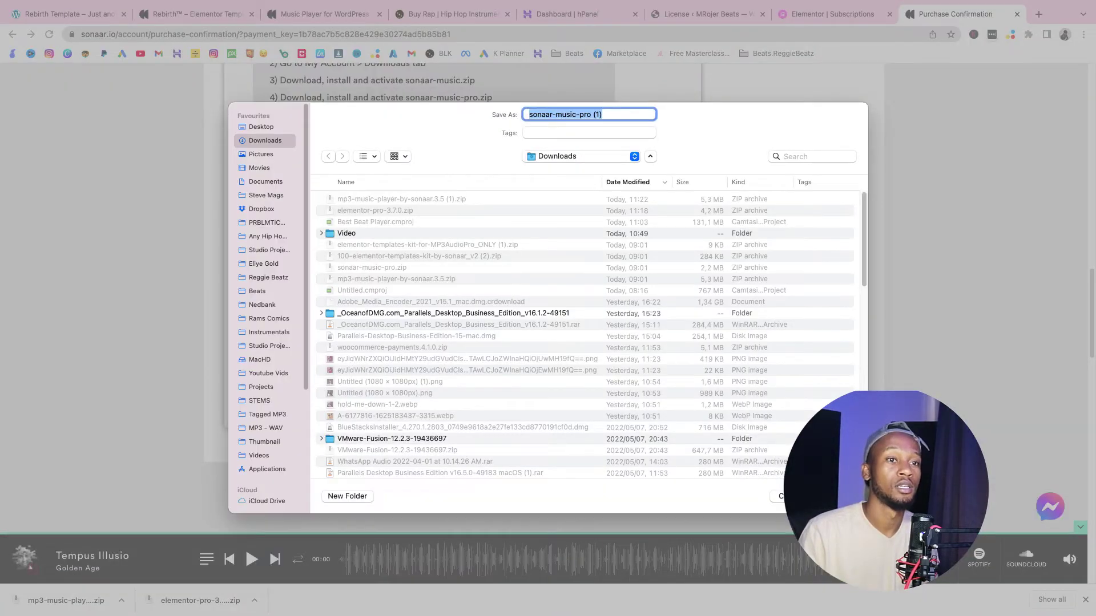
pyautogui.press('Return')
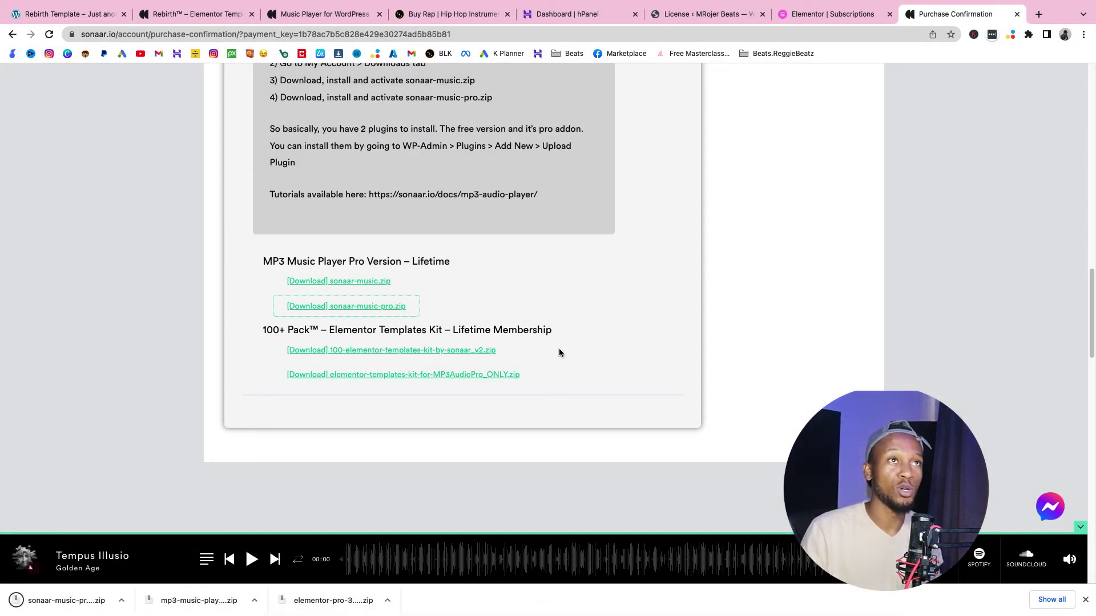
# On the WordPress site, upload mp3-music-player-by-sonaar.3.5 (1).zip from Downloads as a new plugin, then install and activate it.
pyautogui.click(710, 13)
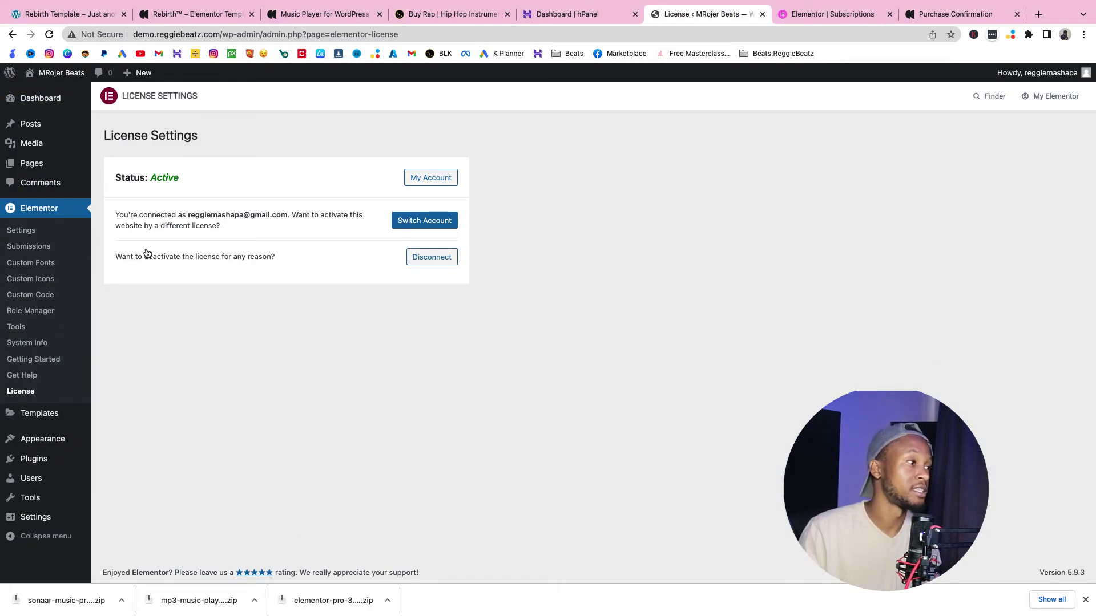
pyautogui.moveTo(40, 459)
pyautogui.click(122, 479)
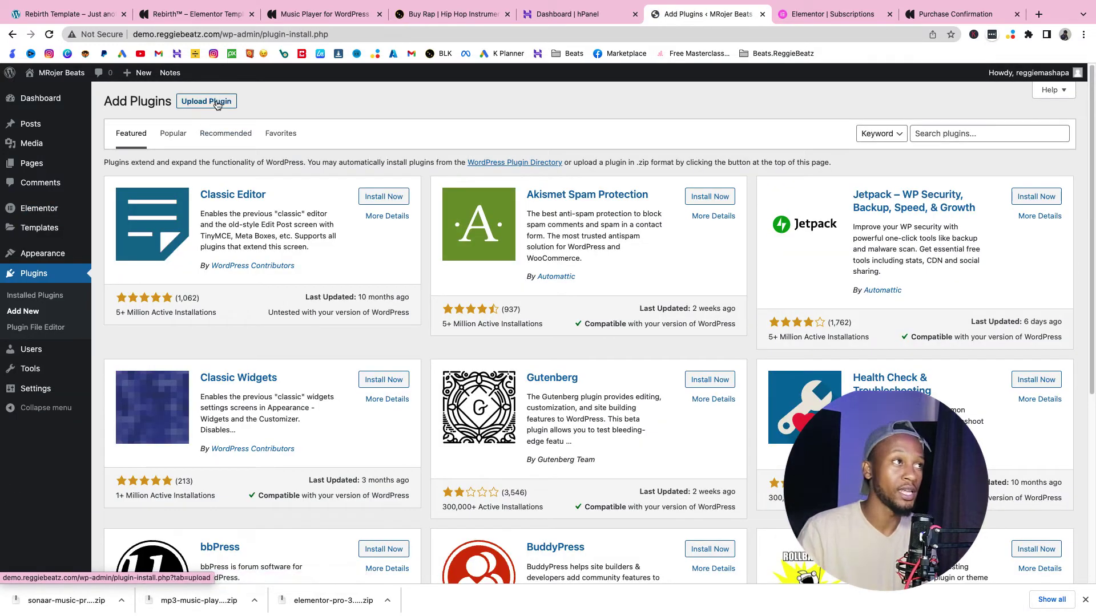
pyautogui.click(217, 103)
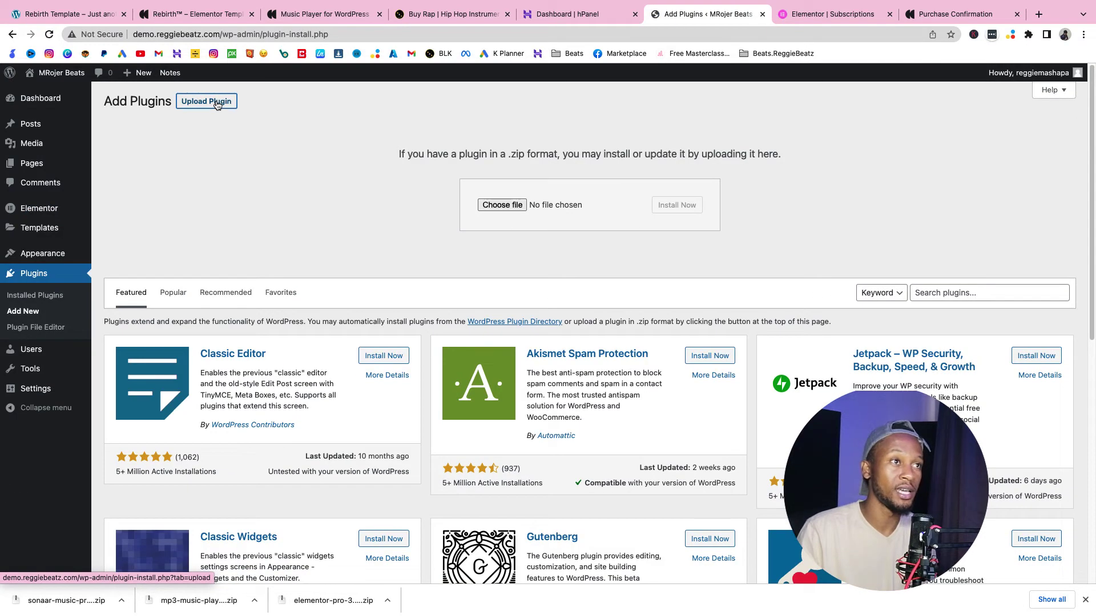
pyautogui.click(508, 205)
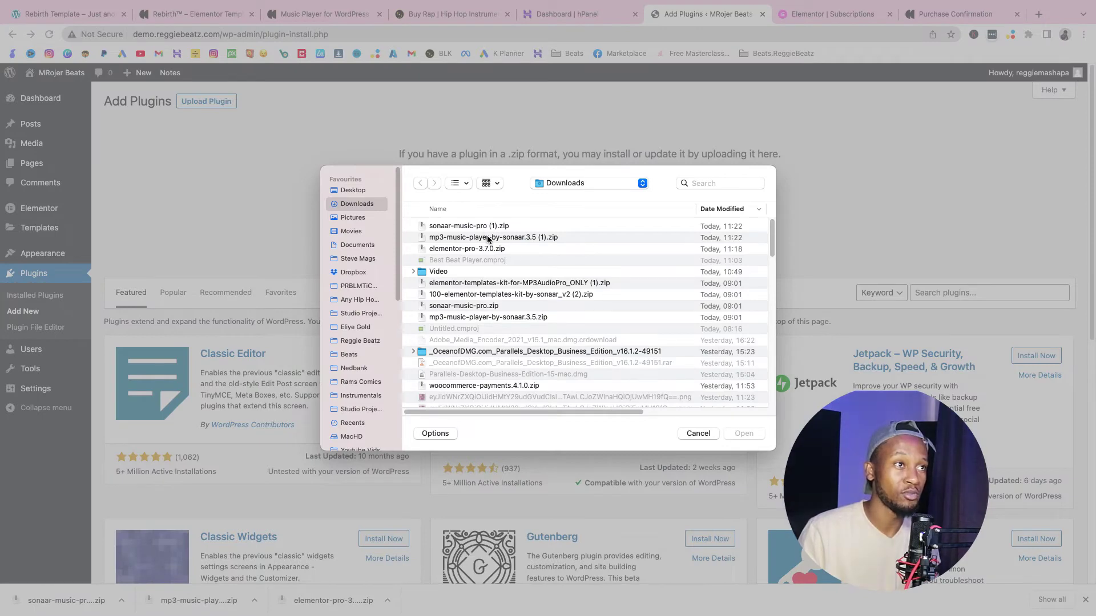
pyautogui.click(488, 237)
pyautogui.click(748, 436)
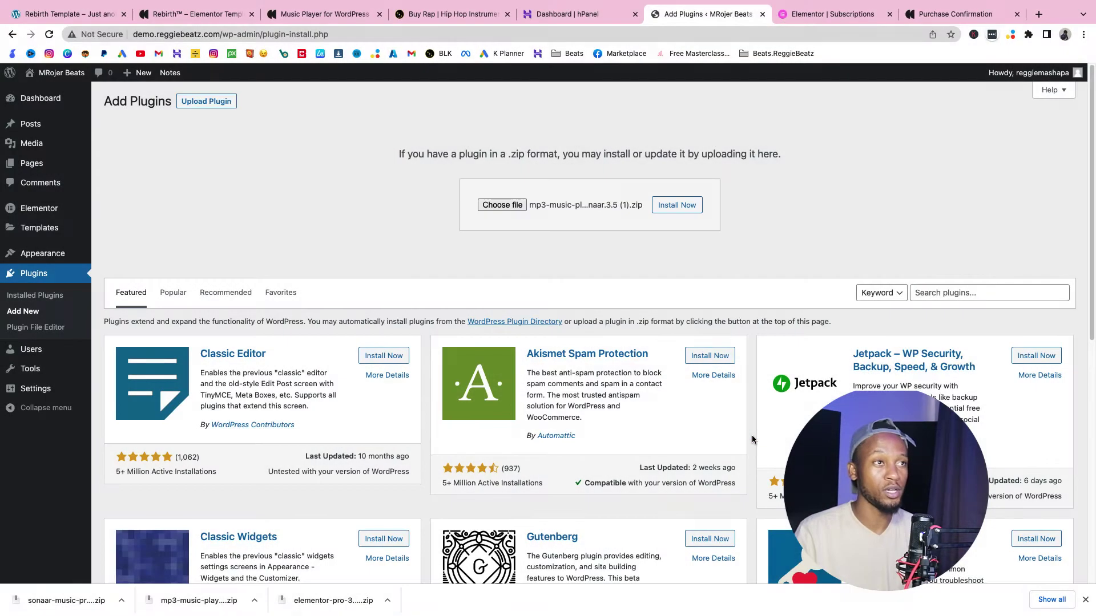
pyautogui.click(684, 211)
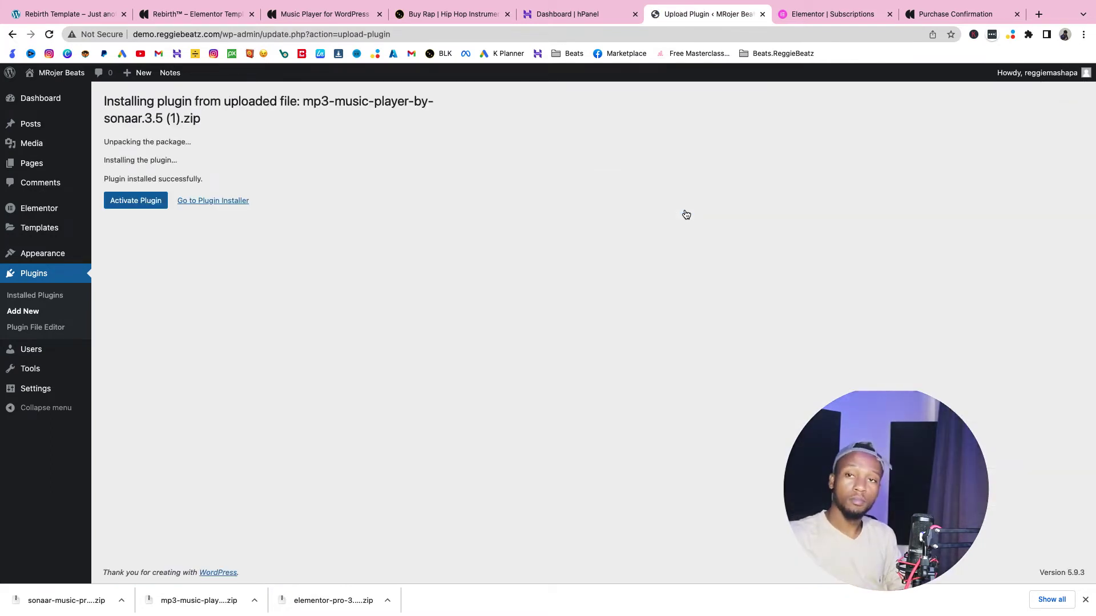
pyautogui.click(157, 198)
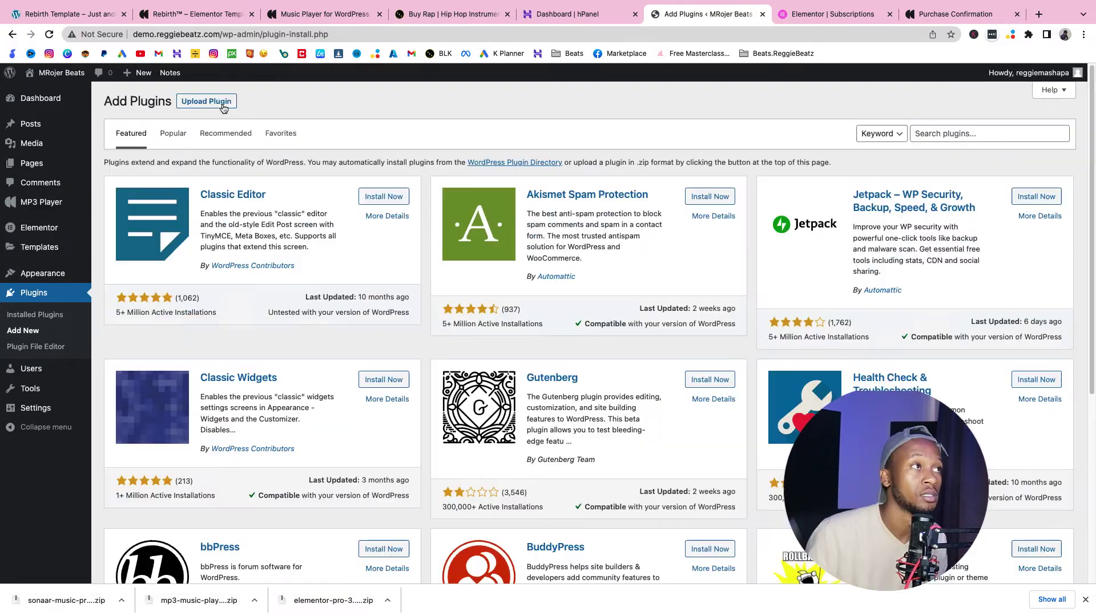
# Upload sonaar-music-pro (1).zip from Downloads as another new plugin and install it.
pyautogui.click(223, 107)
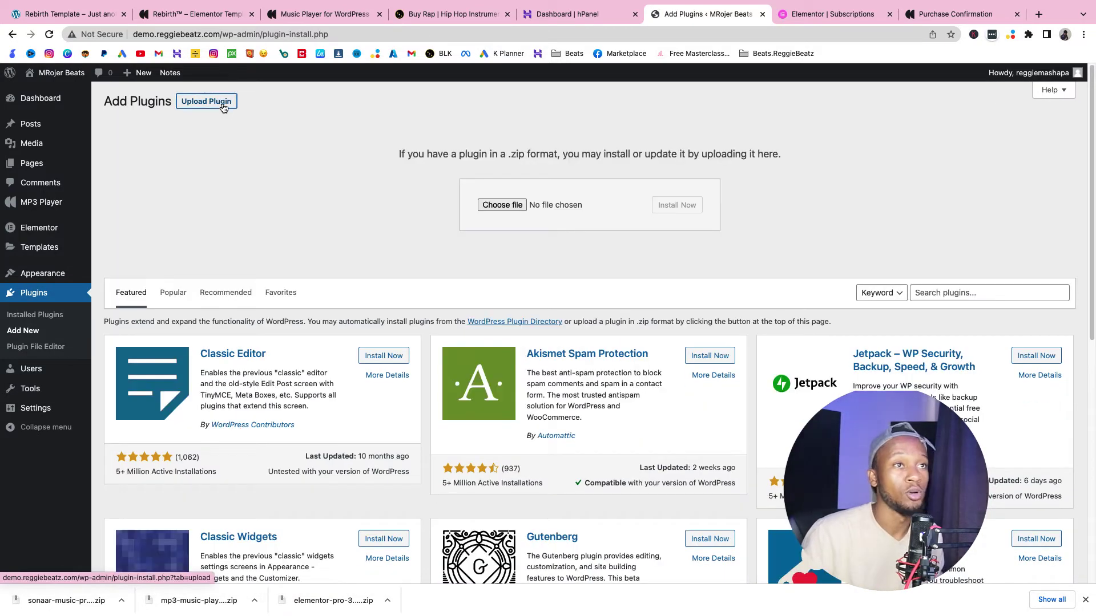
pyautogui.click(503, 205)
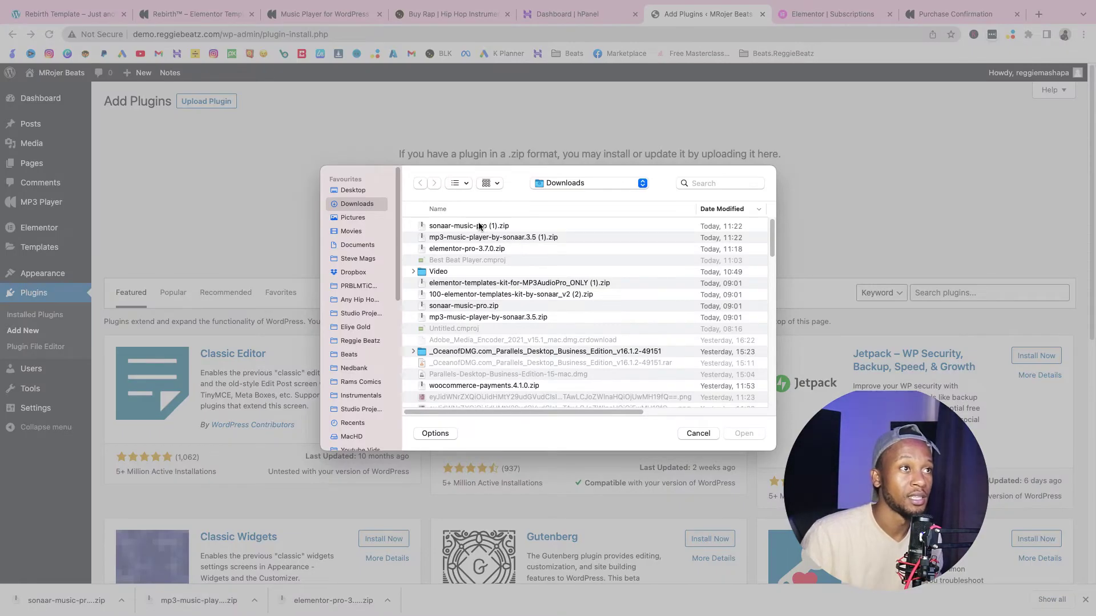
pyautogui.click(472, 227)
pyautogui.click(744, 433)
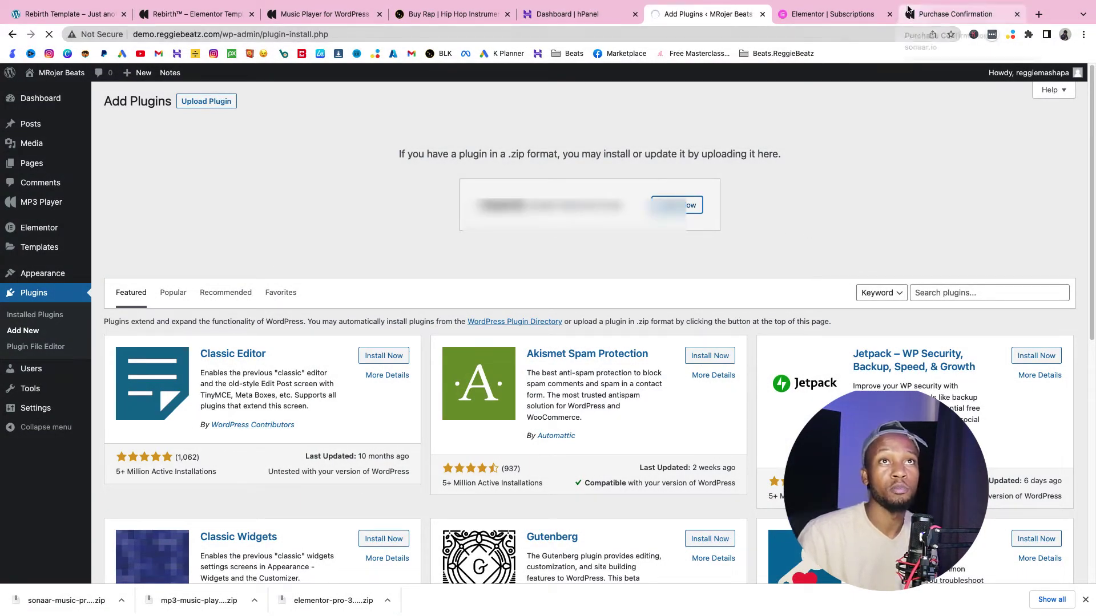
# Copy the MP3 Music Player Pro license key from Sonaar's purchase confirmation and activate the installed Pro addon in WordPress.
pyautogui.click(937, 15)
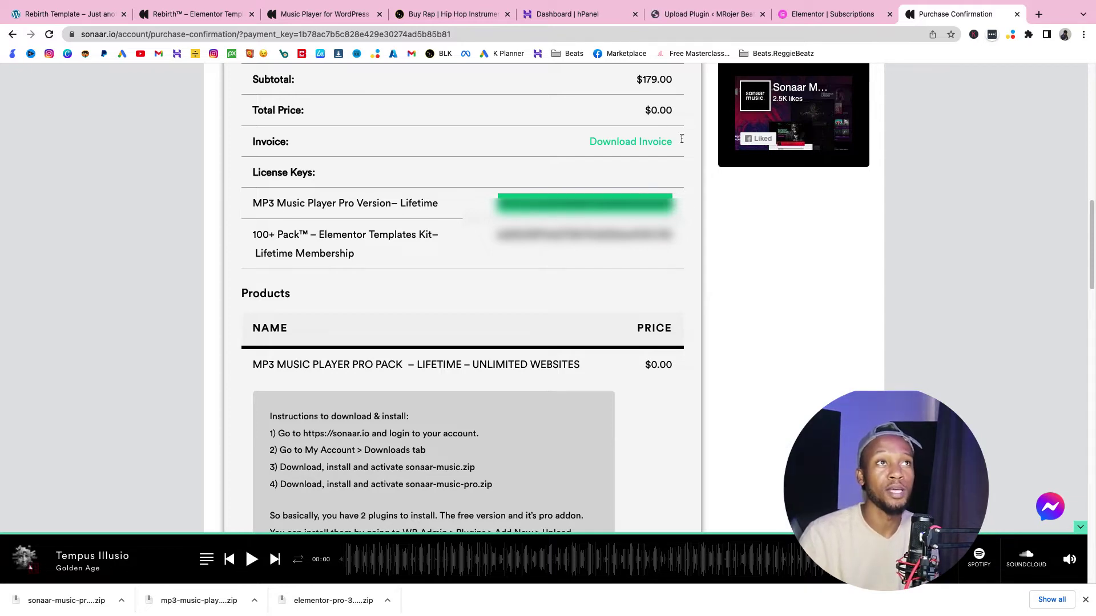
pyautogui.click(734, 16)
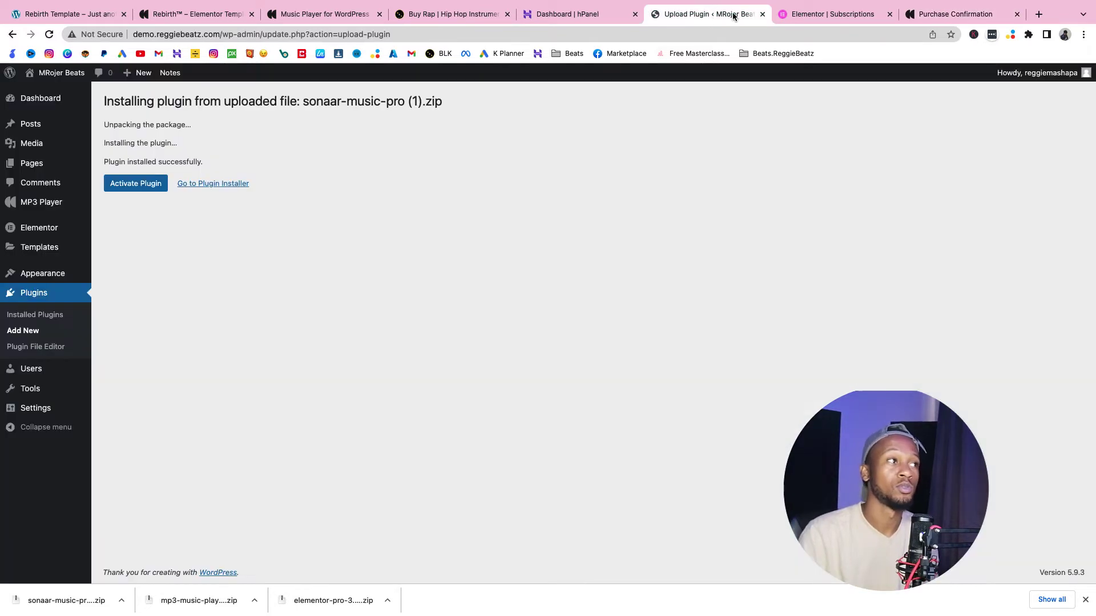
pyautogui.click(145, 186)
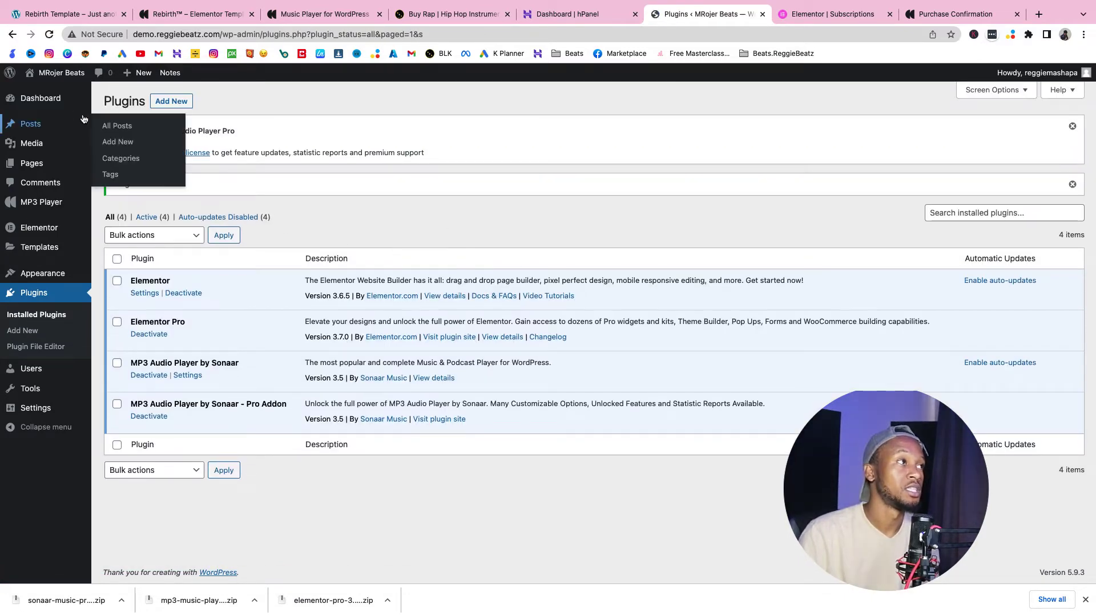
# Open the MP3 Player license settings, paste the license key and activate the MP3 Music Player pro version.
pyautogui.moveTo(45, 103)
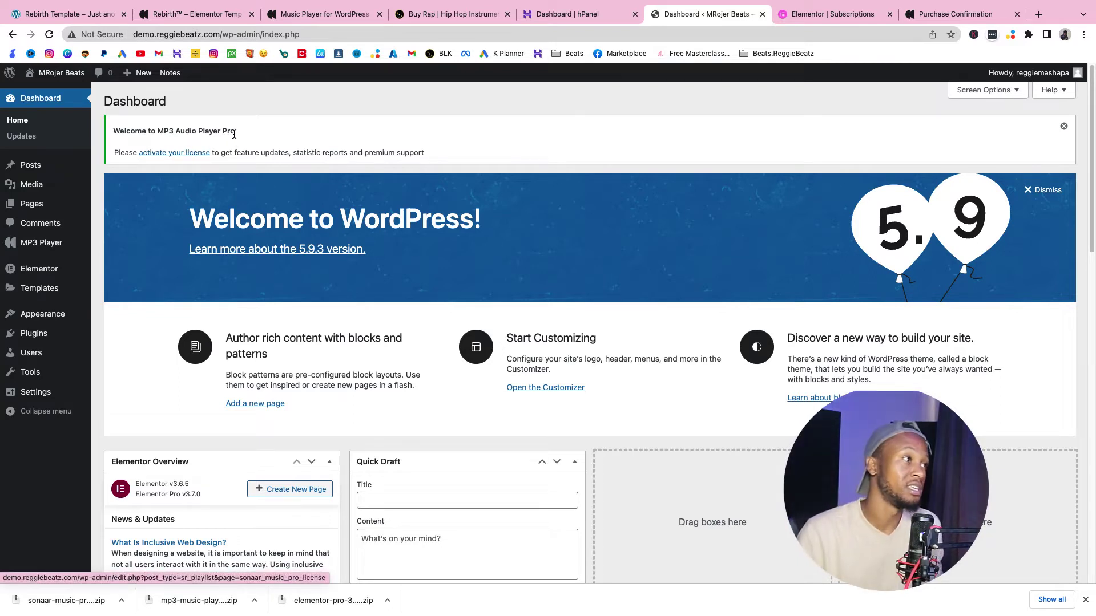
pyautogui.moveTo(62, 251)
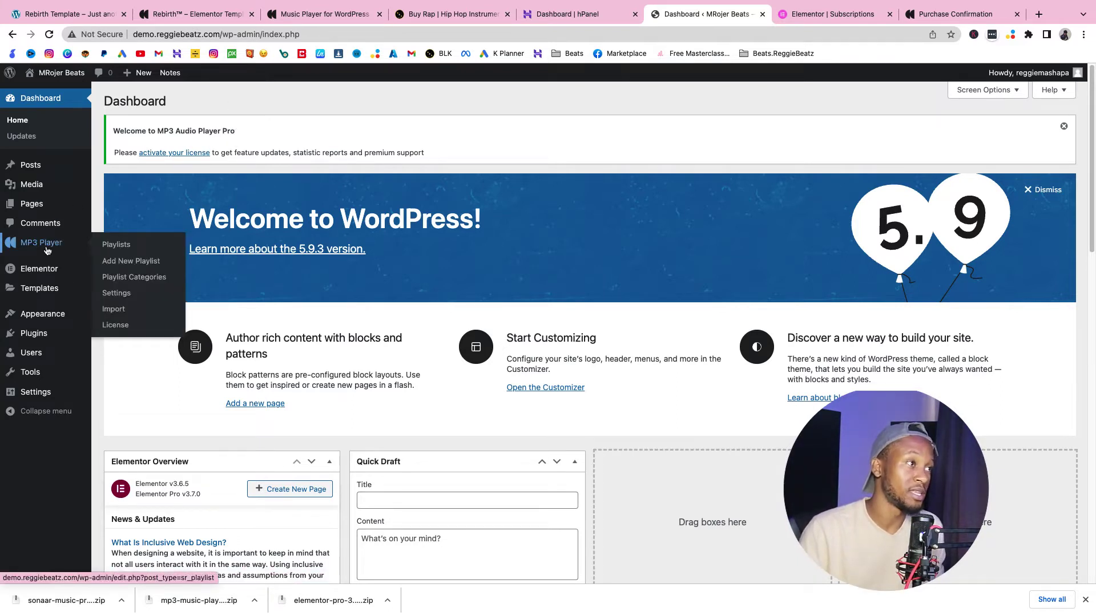
pyautogui.click(124, 328)
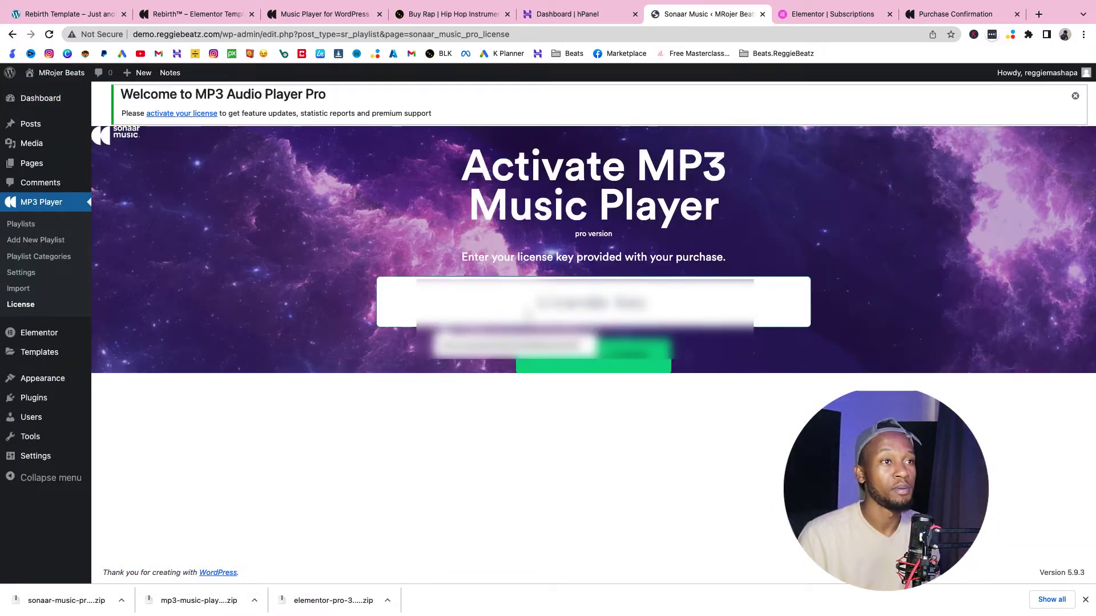
pyautogui.click(528, 313)
pyautogui.hotkey('ctrl', 'v')
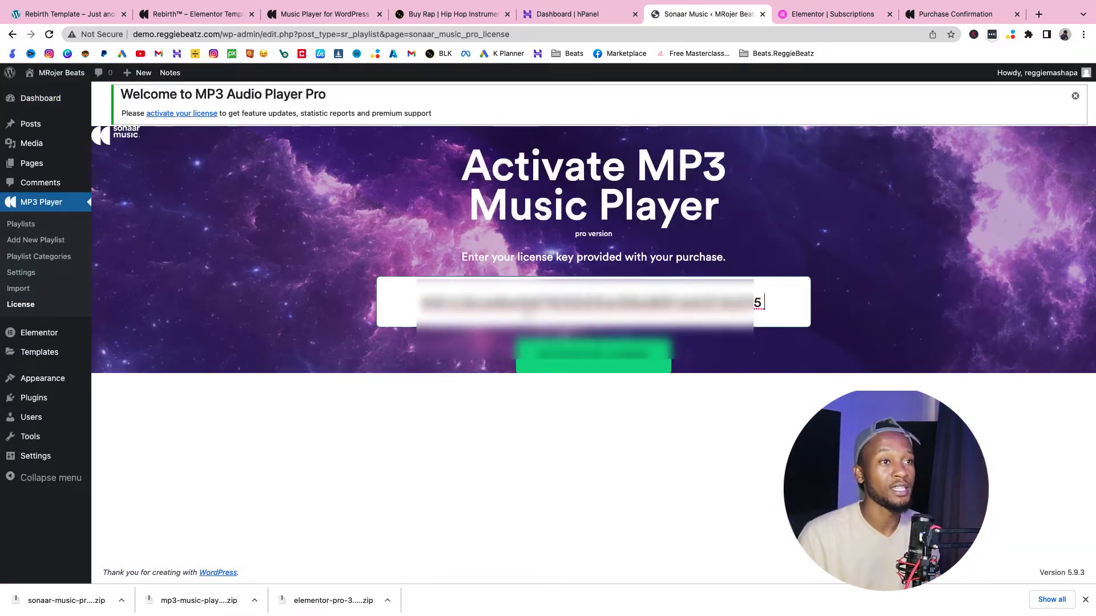
pyautogui.click(628, 362)
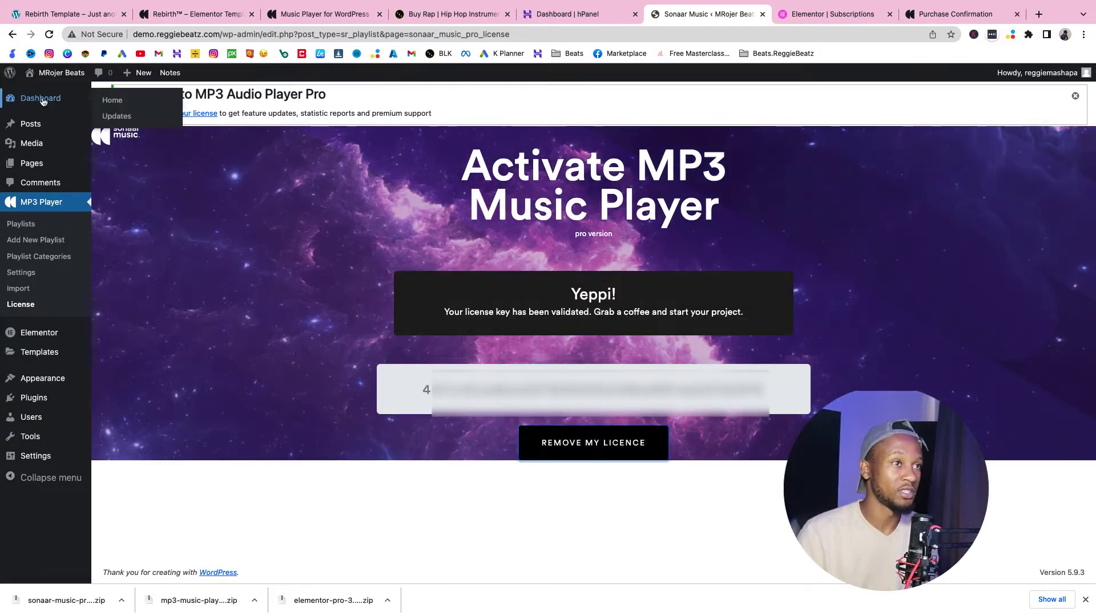
# Find WooCommerce by searching the plugins for "woo", install and activate it, skipping its store details setup and declining usage tracking.
pyautogui.moveTo(52, 382)
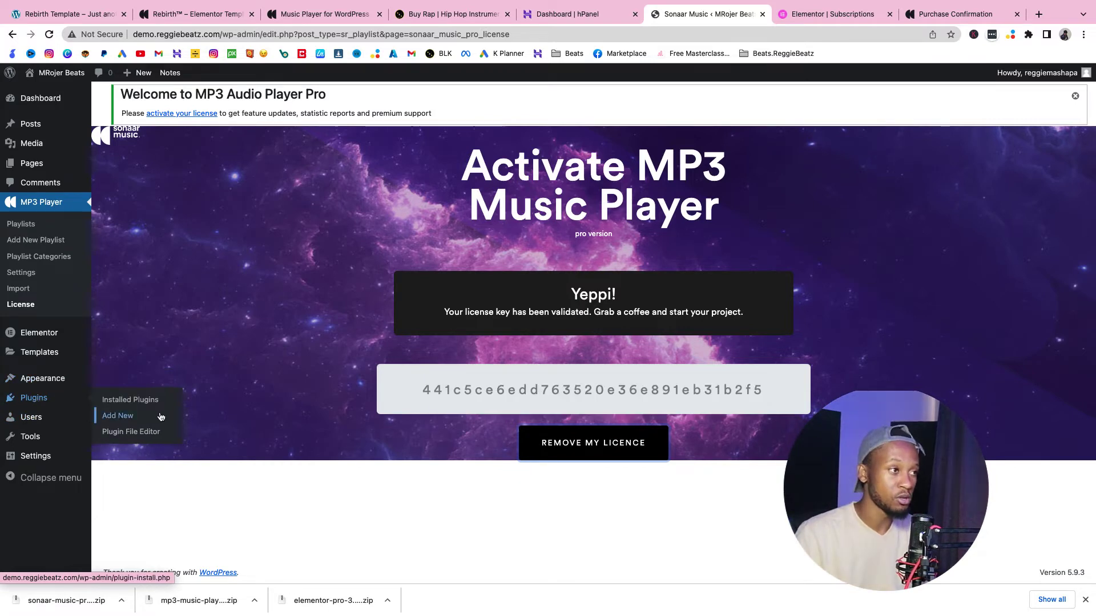
pyautogui.click(125, 421)
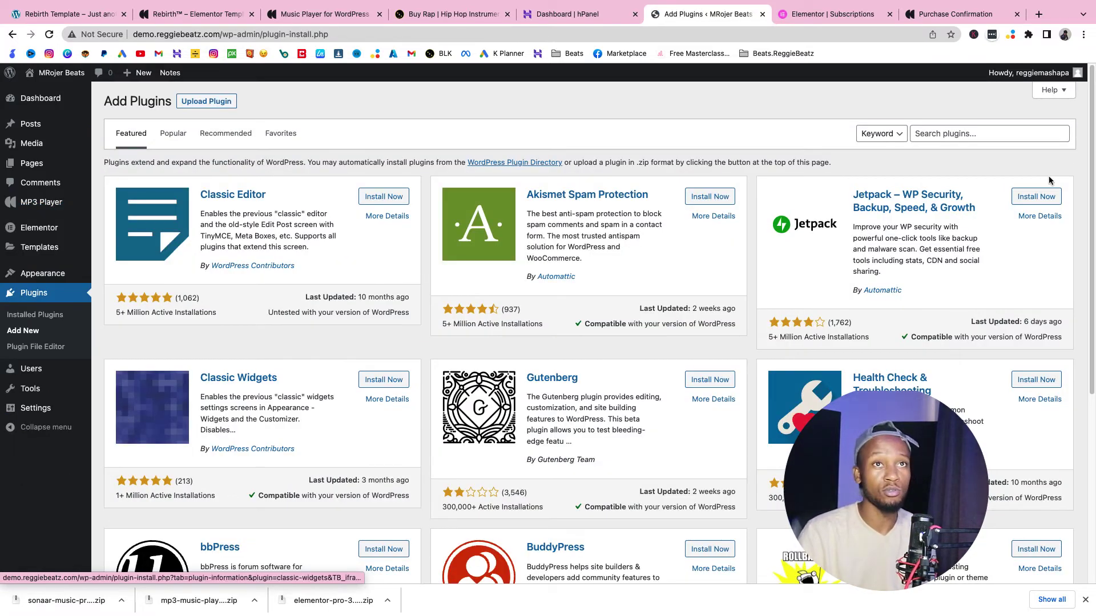
pyautogui.click(1004, 141)
pyautogui.write('woo')
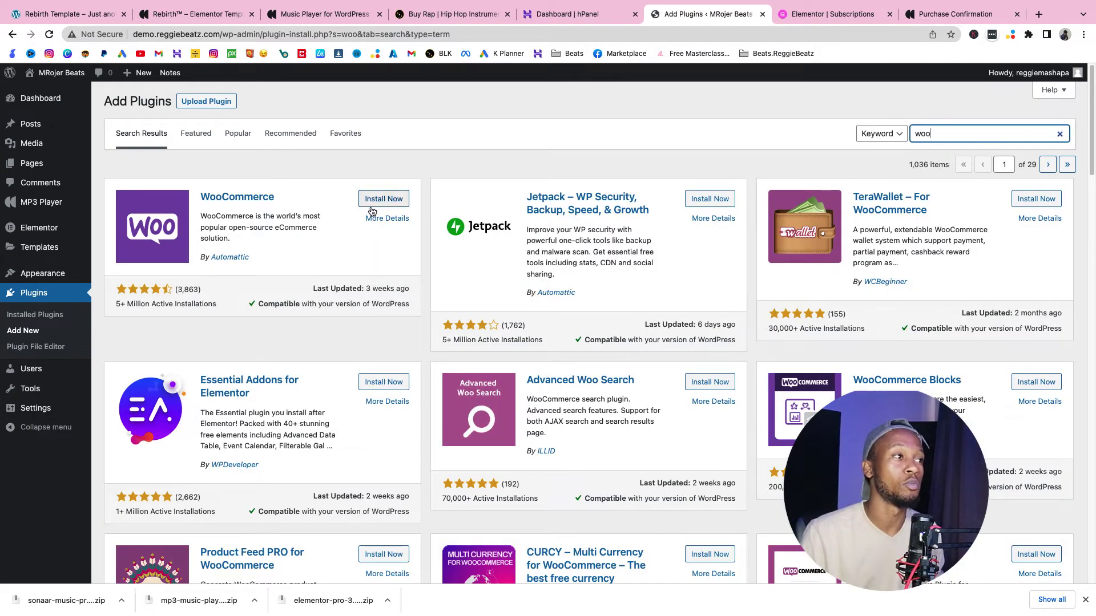
pyautogui.click(376, 204)
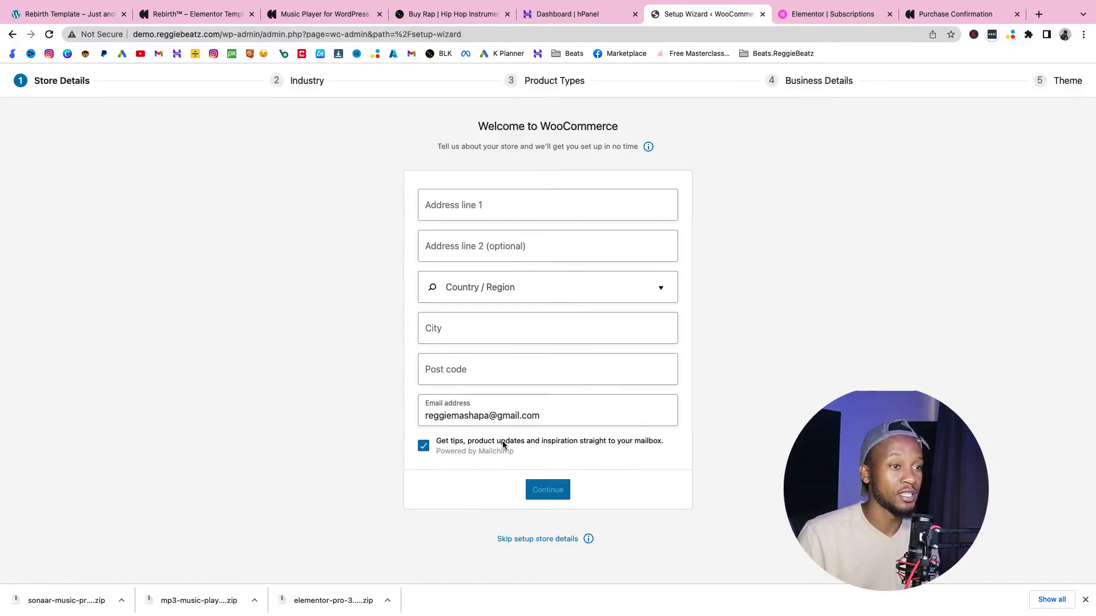
pyautogui.click(547, 541)
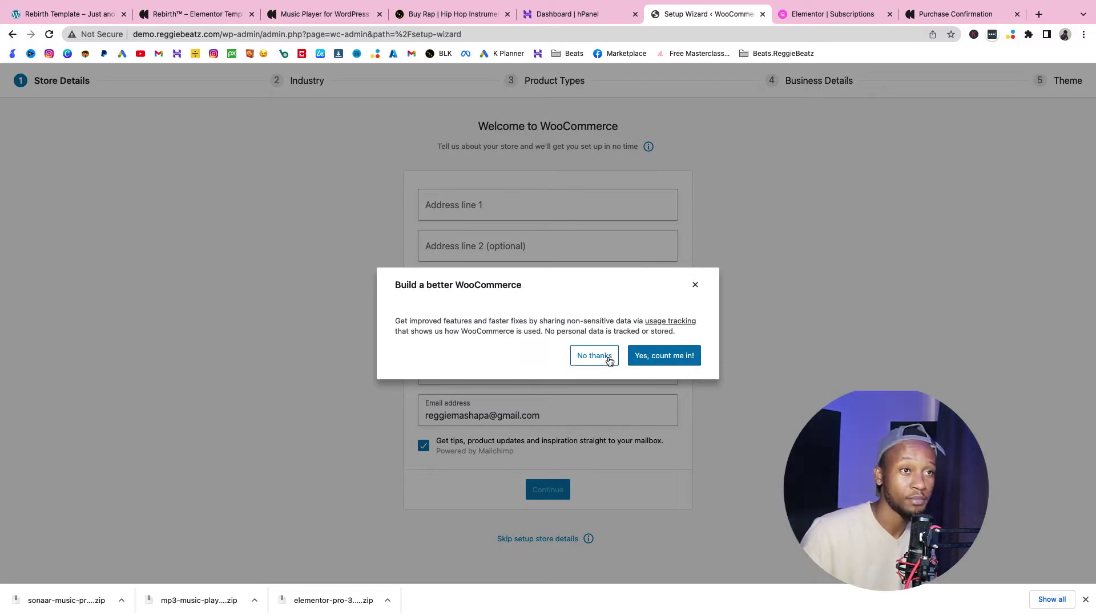
pyautogui.click(595, 356)
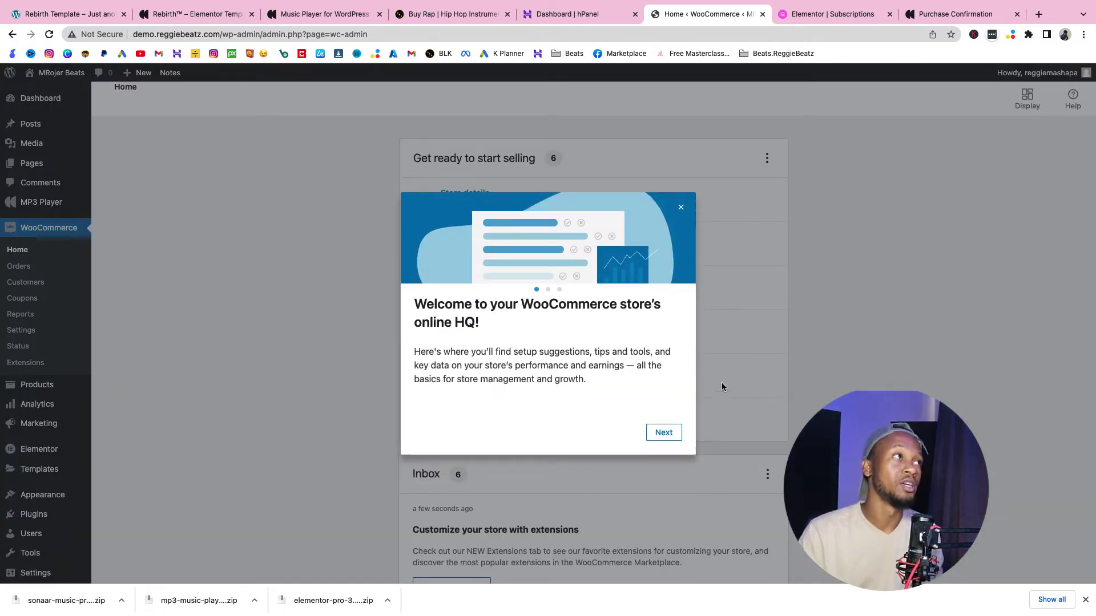
# Review the Rebirth demo, the Rebirth Elementor Templates Kit's purchase offer and the Sonaar purchase confirmation.
pyautogui.click(69, 13)
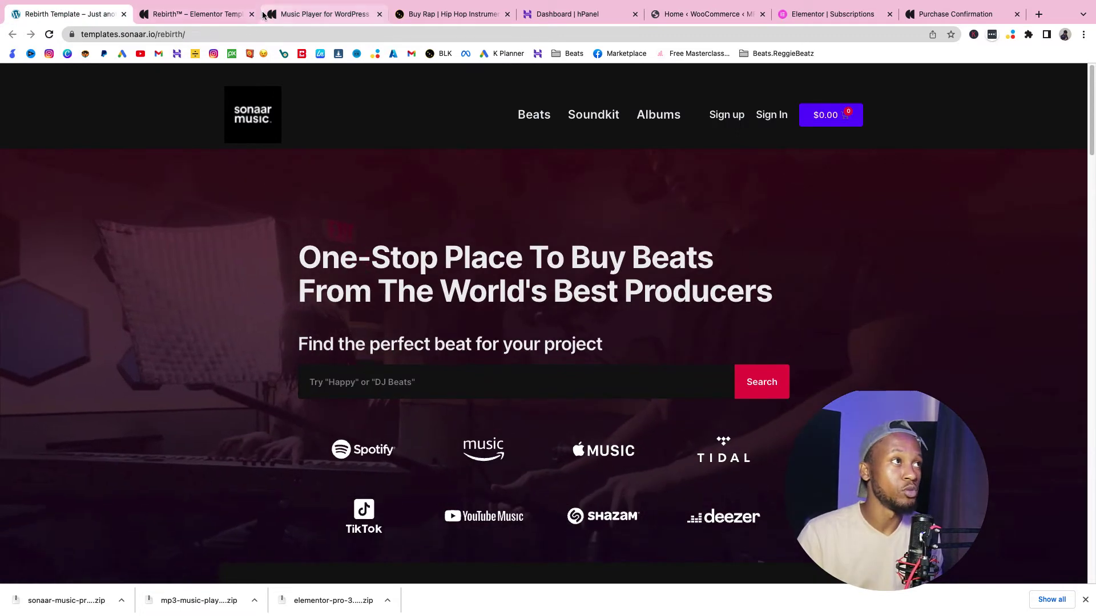
pyautogui.click(194, 14)
pyautogui.scroll(-1, 485, 234)
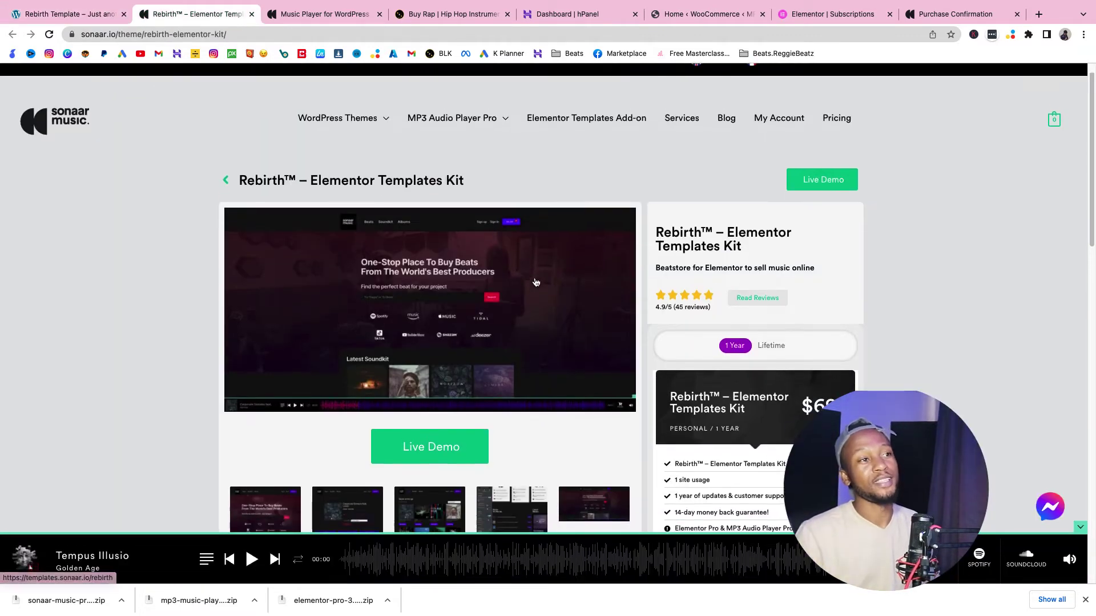
pyautogui.scroll(-2, 433, 266)
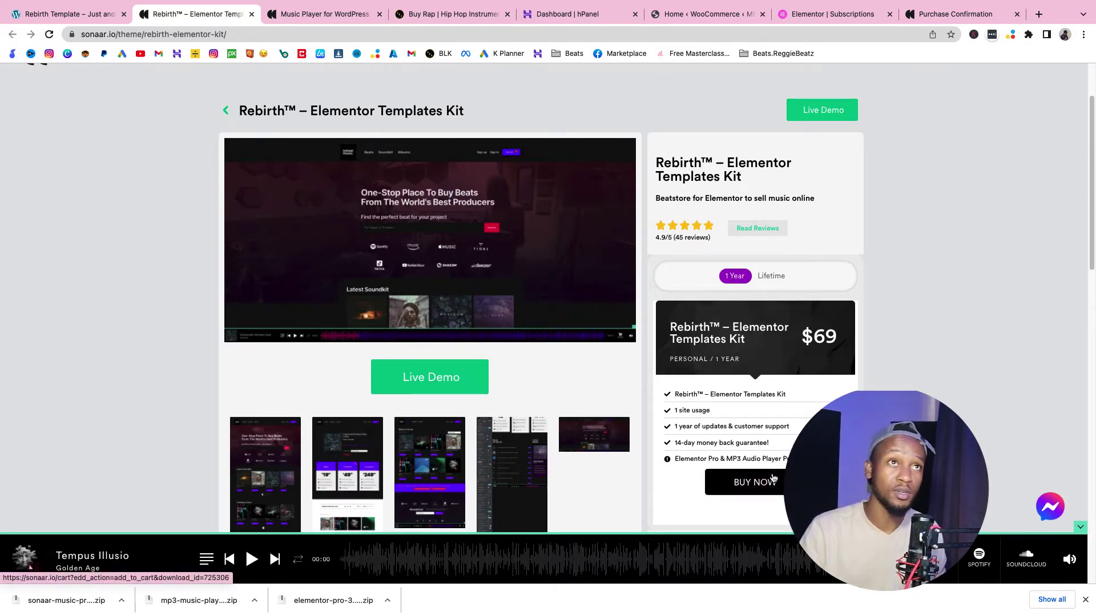
pyautogui.click(950, 14)
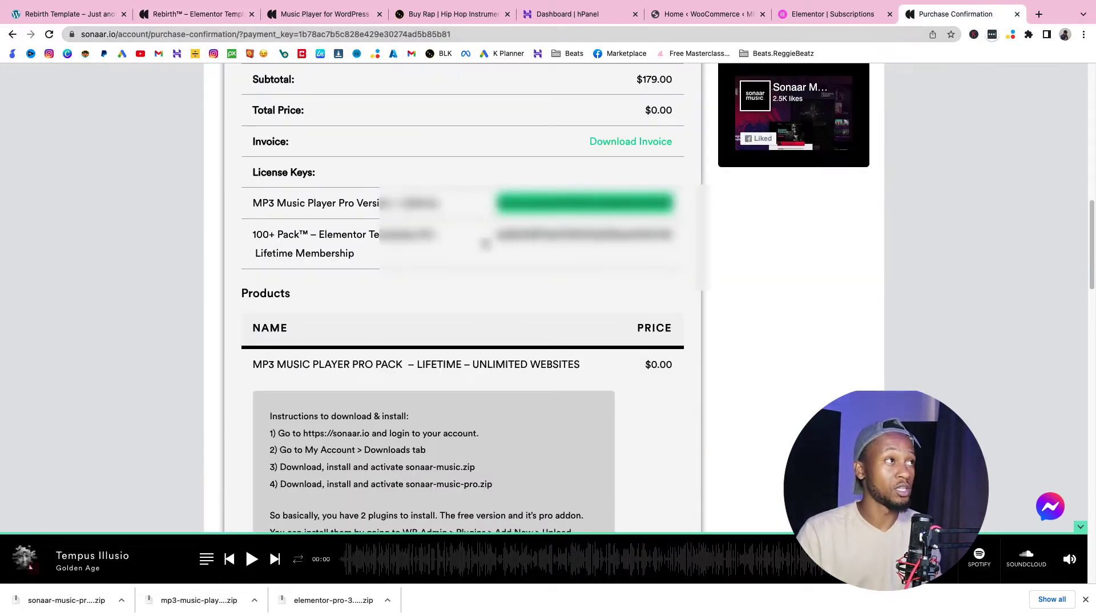
pyautogui.moveTo(72, 1)
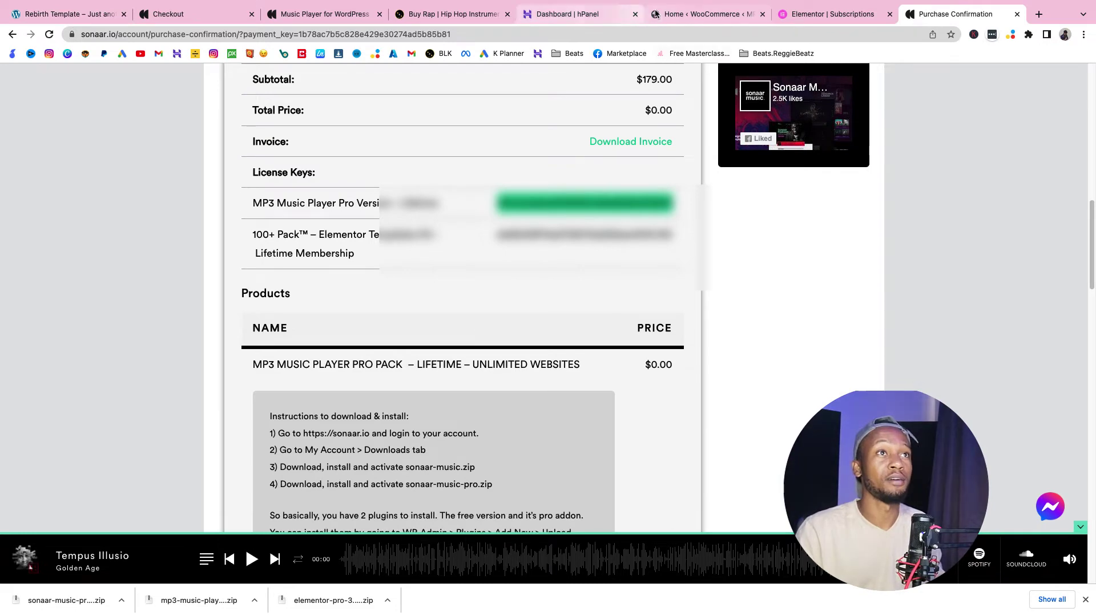
# Return to the WordPress admin and start a template kit import from Elementor's tools.
pyautogui.click(703, 14)
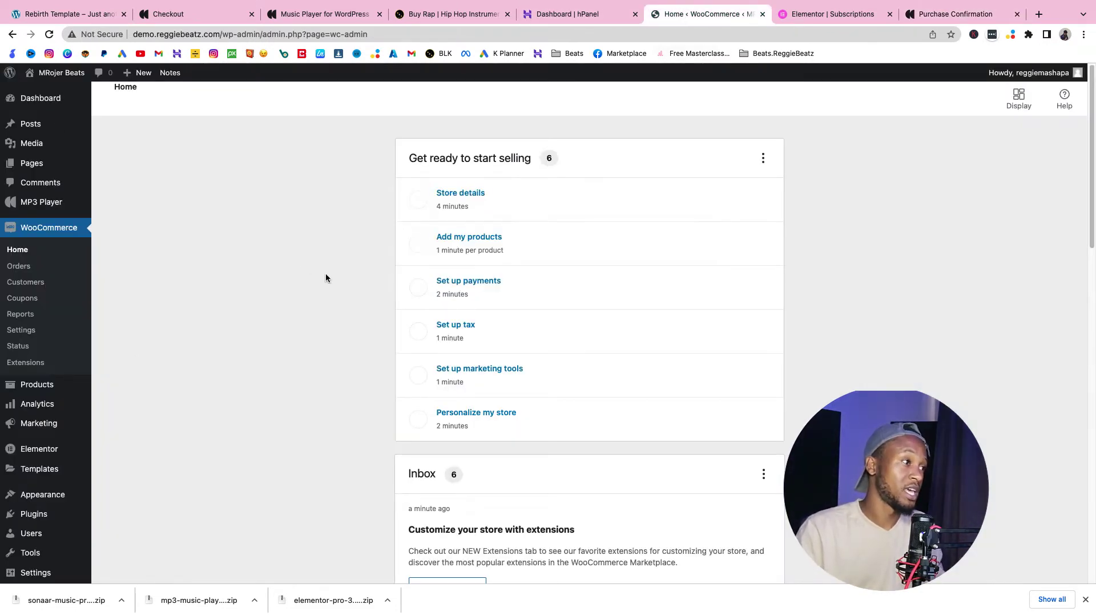
pyautogui.click(41, 99)
pyautogui.moveTo(38, 353)
pyautogui.click(112, 451)
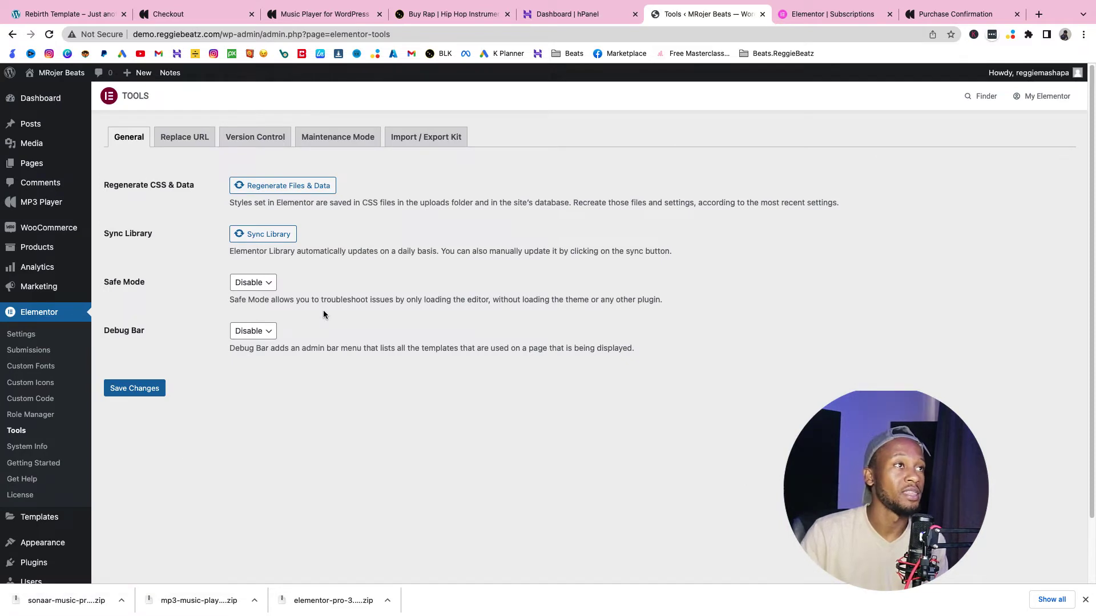
pyautogui.click(429, 140)
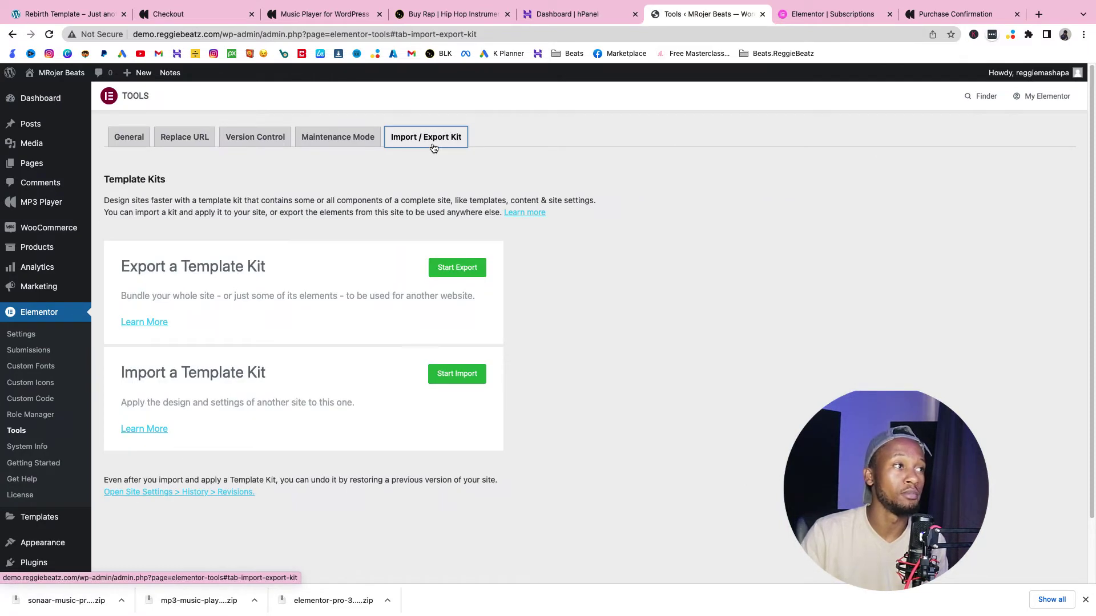
pyautogui.click(445, 386)
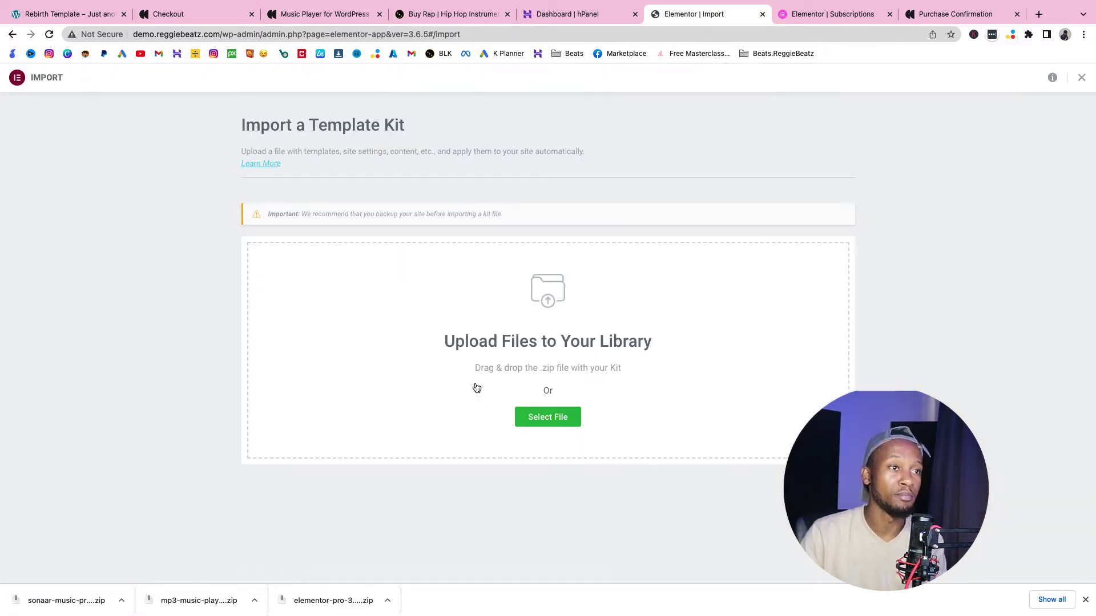
# Search the computer's files for "rebirth" and upload rebirth-elementor-kit.zip as the template kit.
pyautogui.click(543, 423)
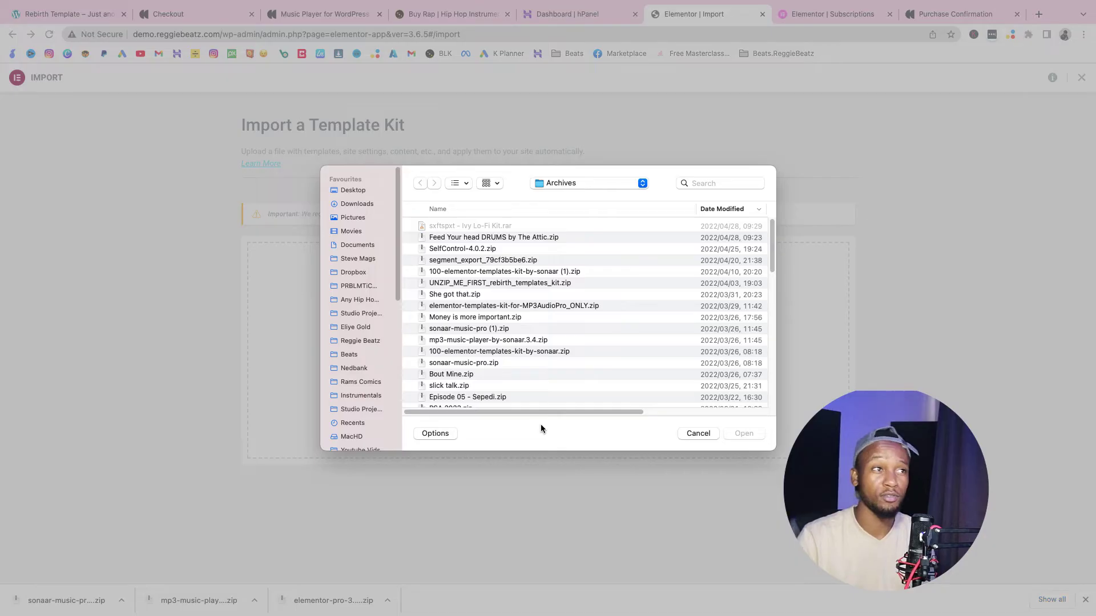
pyautogui.click(355, 204)
pyautogui.click(738, 181)
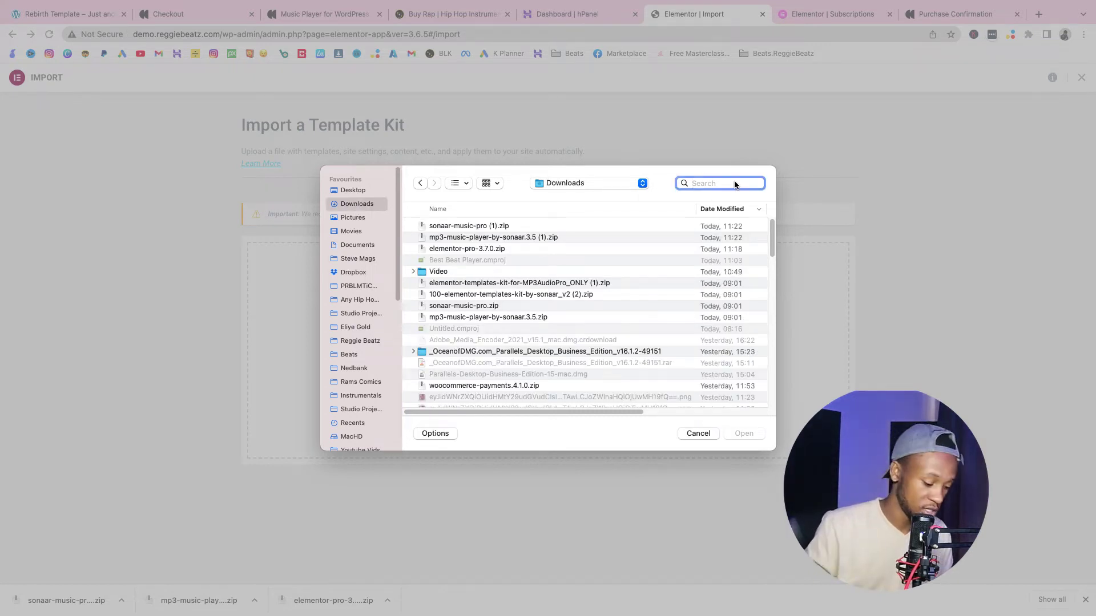
pyautogui.write('rebirth')
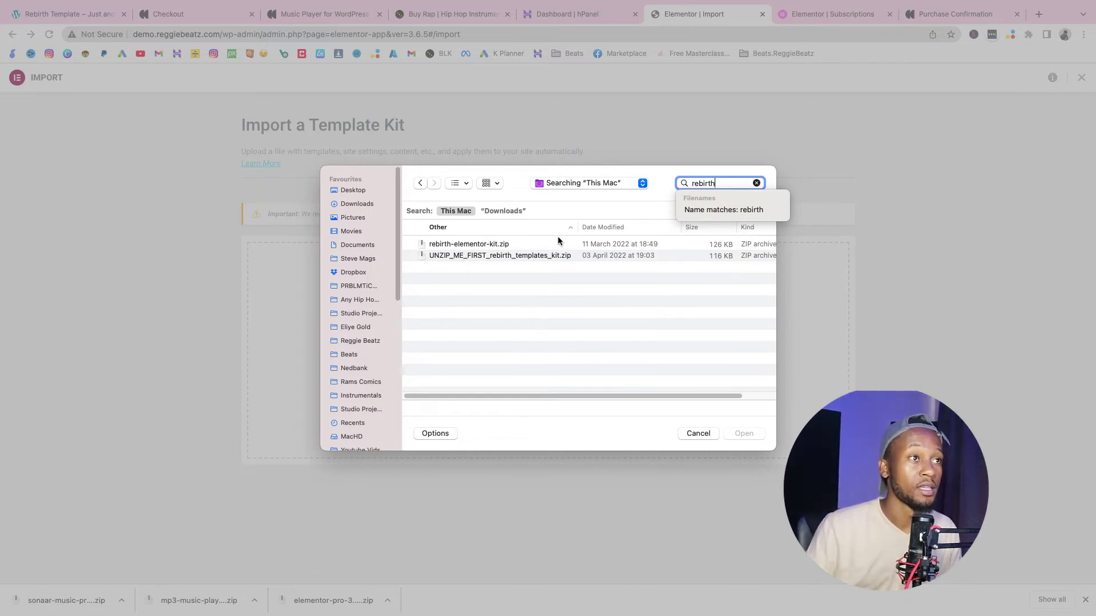
pyautogui.click(509, 242)
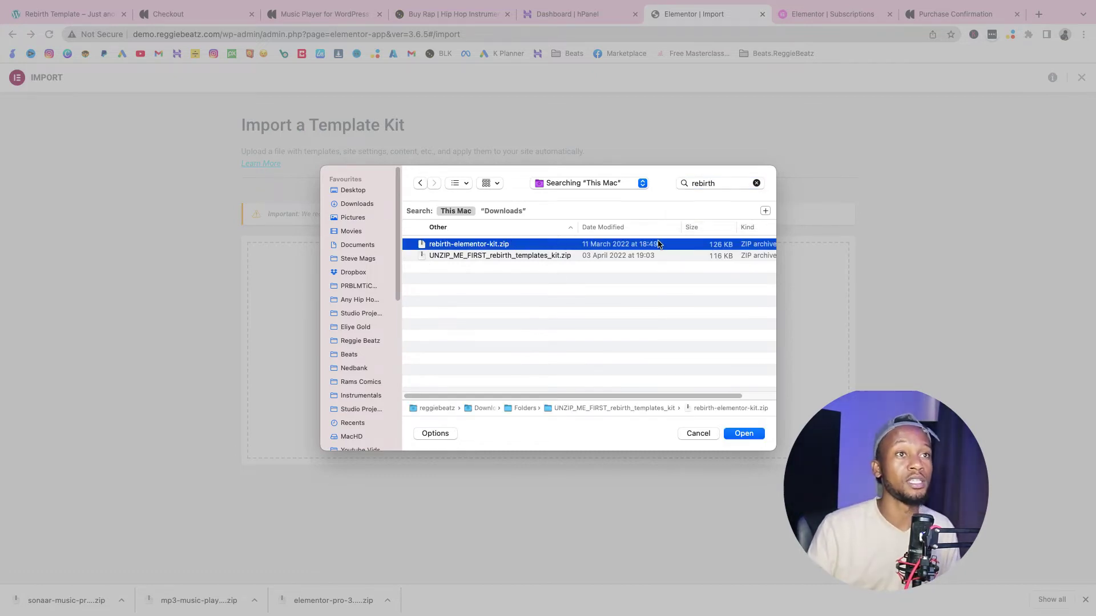
pyautogui.click(742, 437)
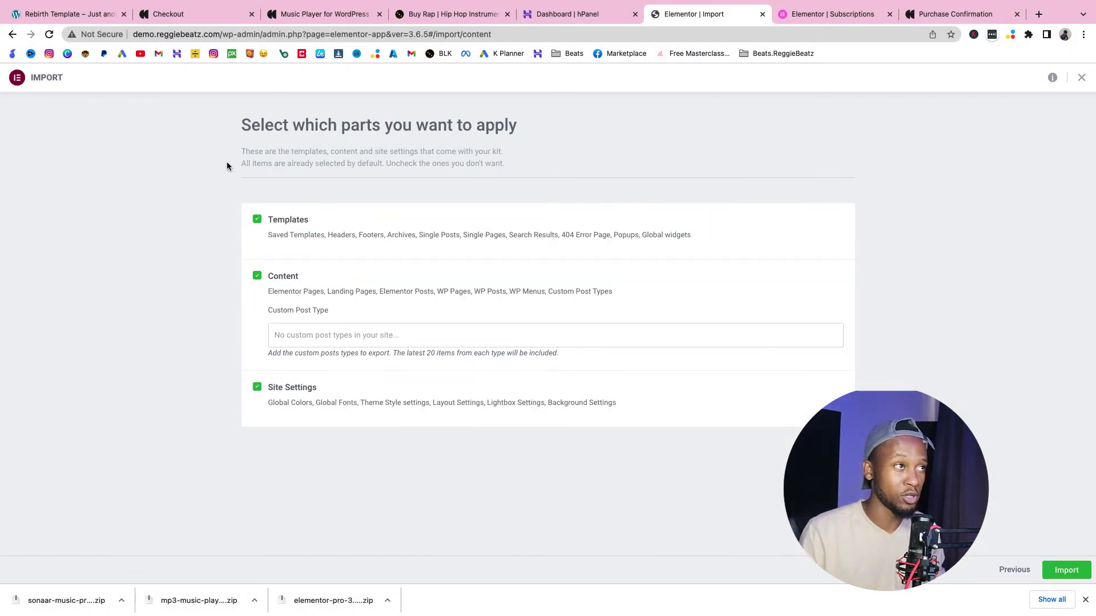
# Import the kit's templates, content and site settings with unfiltered file uploads enabled, and close the import summary.
pyautogui.click(1058, 570)
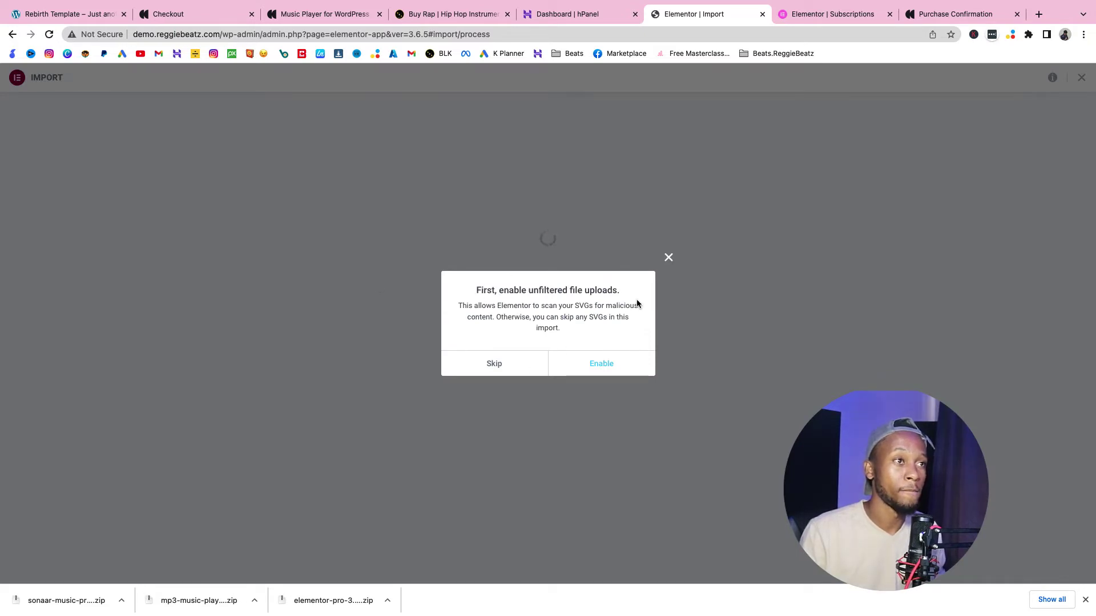
pyautogui.click(614, 370)
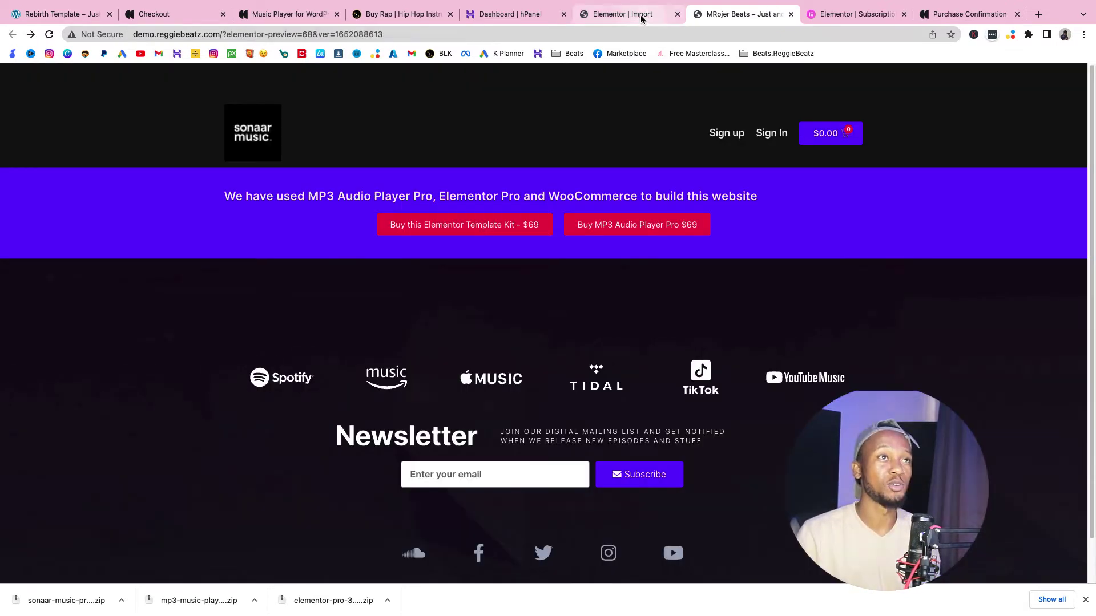
pyautogui.click(641, 17)
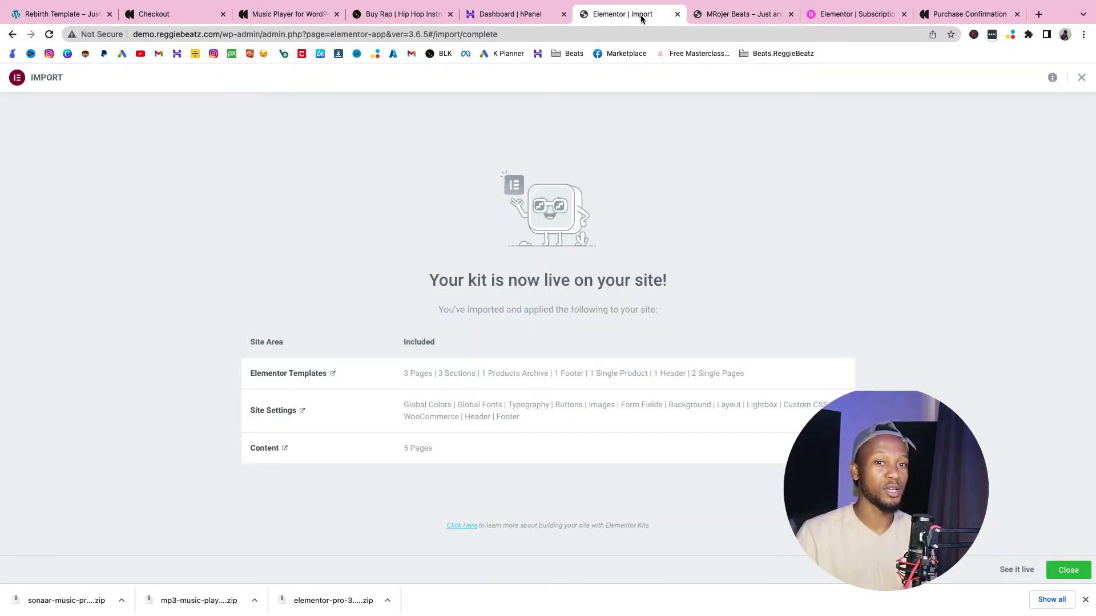
pyautogui.click(1069, 570)
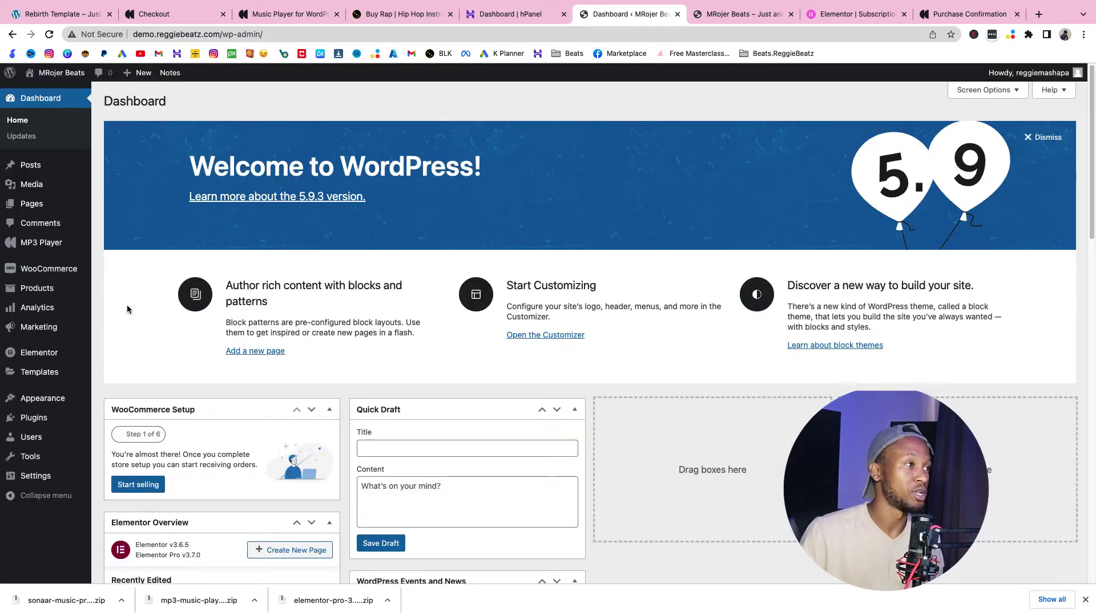
# View the imported Homepage from the site's list of pages and look through its sections.
pyautogui.moveTo(48, 304)
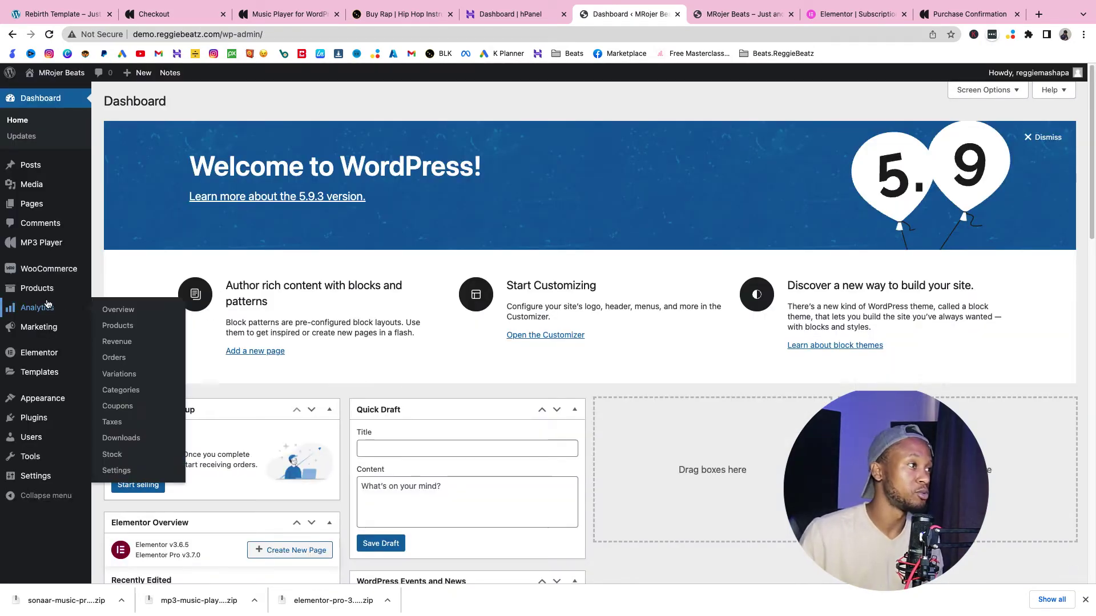
pyautogui.moveTo(36, 210)
pyautogui.click(136, 210)
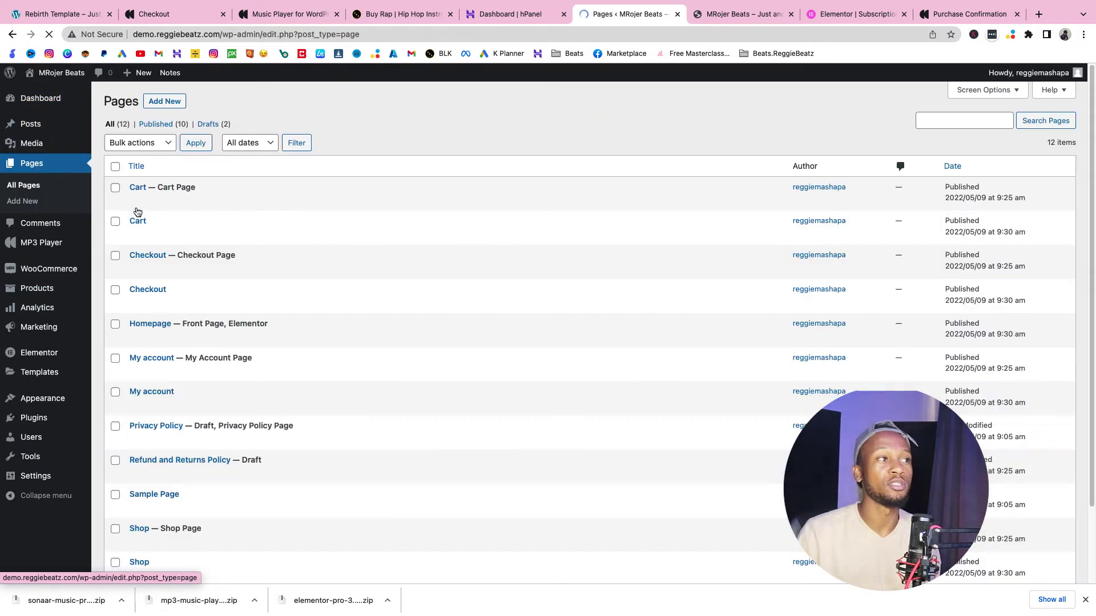
pyautogui.scroll(-1, 353, 316)
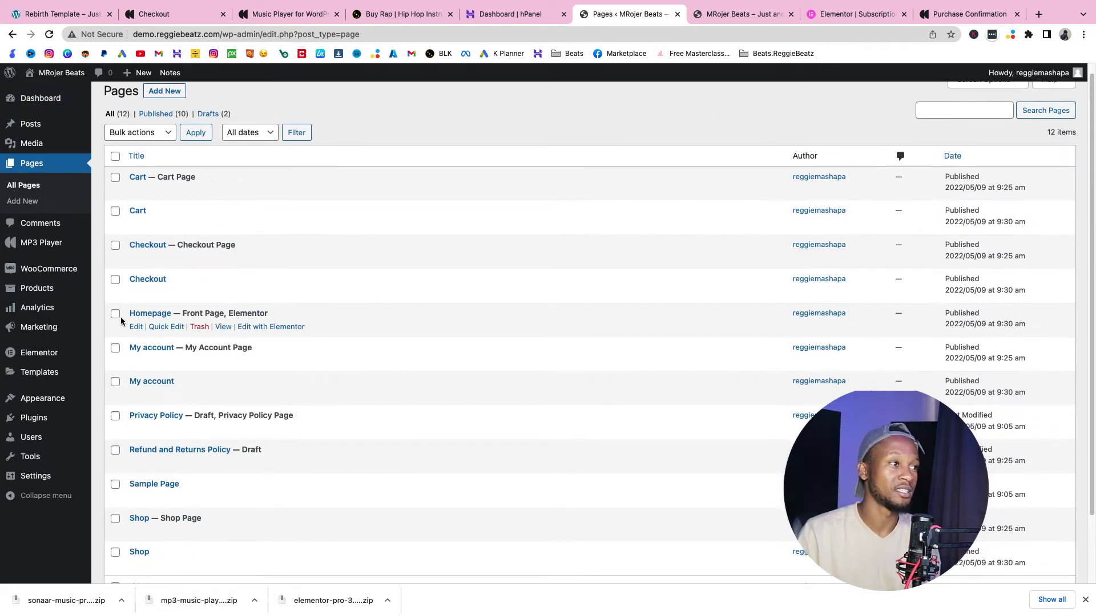
pyautogui.click(223, 327)
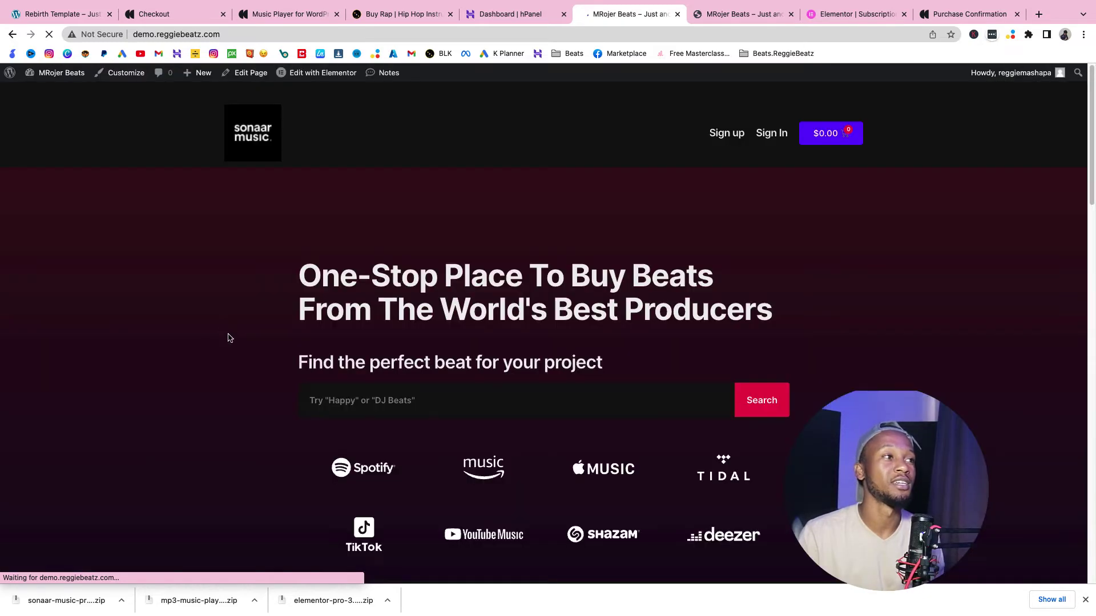
pyautogui.scroll(-5, 765, 245)
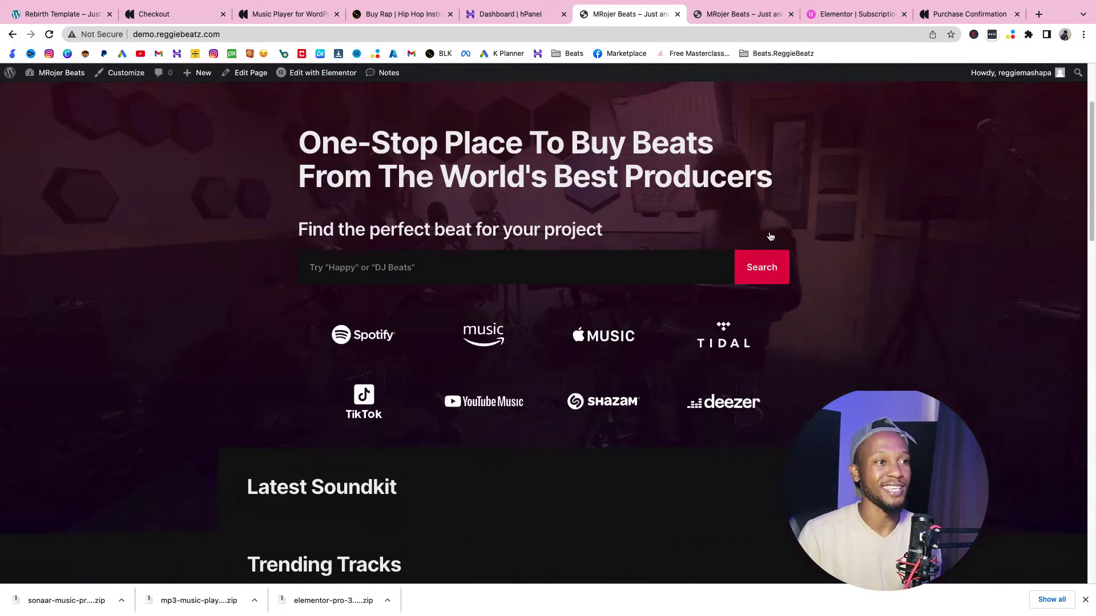
# Compare the Latest Soundkit section of Sonaar's Rebirth demo with the imported homepage.
pyautogui.click(44, 17)
pyautogui.scroll(-7, 281, 178)
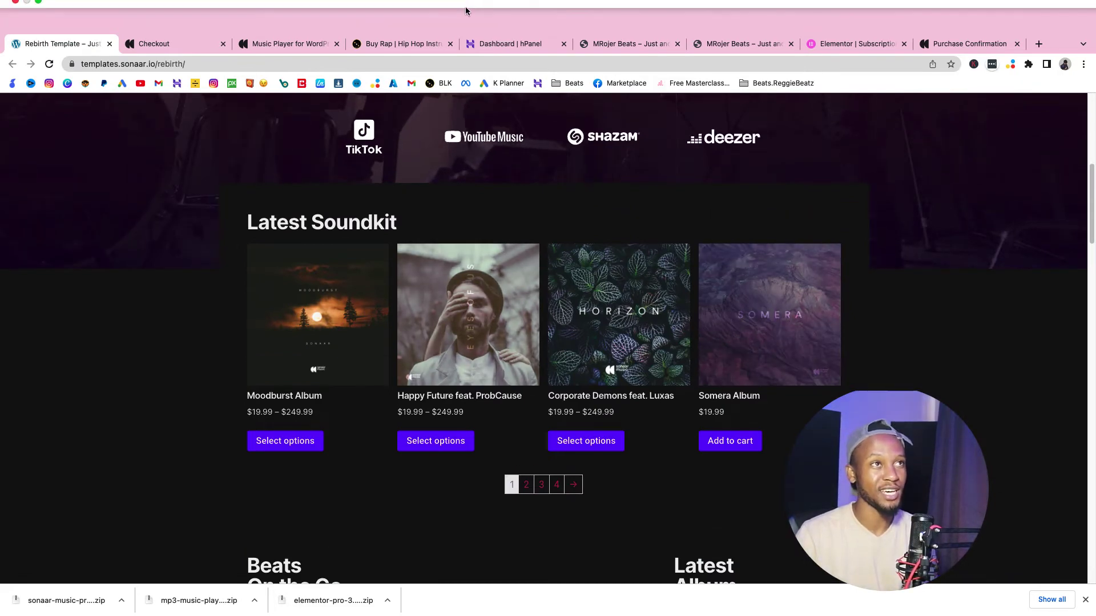
pyautogui.click(632, 13)
pyautogui.scroll(5, 598, 302)
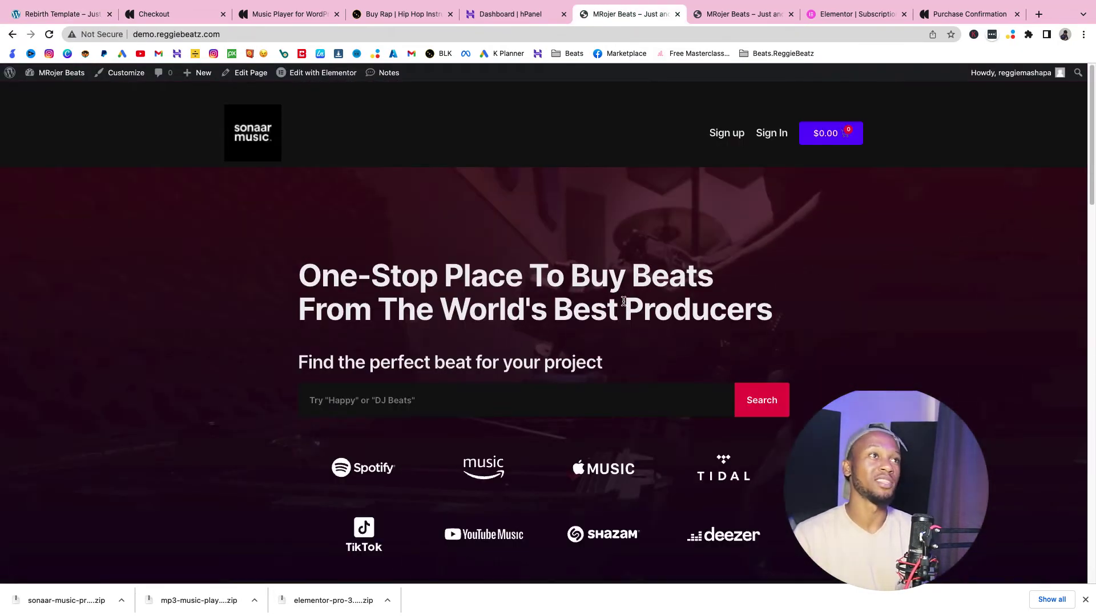
# Go back to the site's dashboard and look at the blank form for adding a new product.
pyautogui.moveTo(60, 75)
pyautogui.click(59, 93)
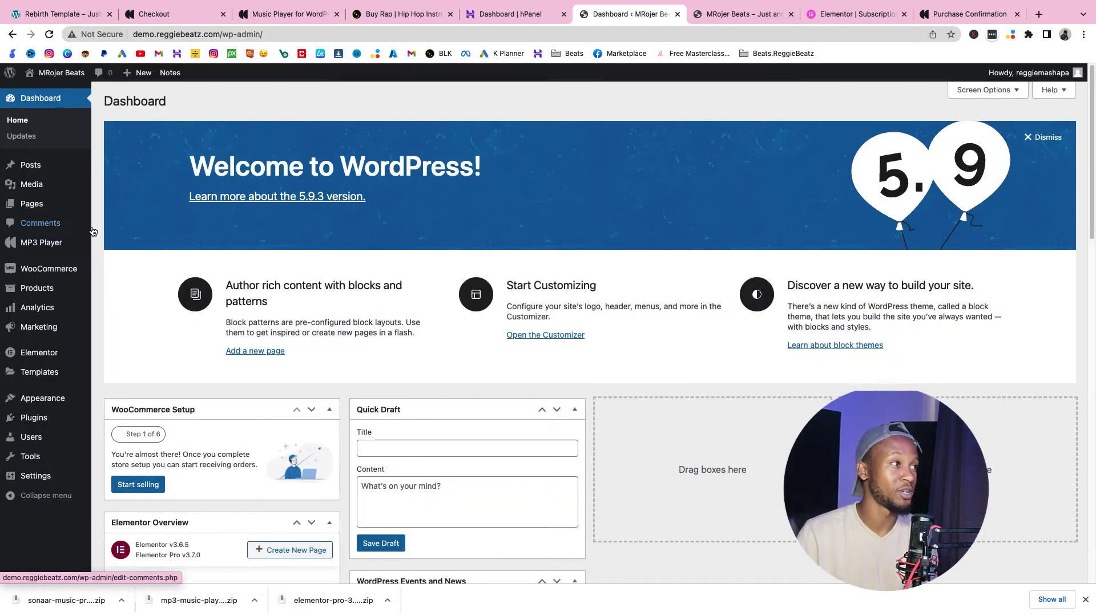
pyautogui.click(115, 308)
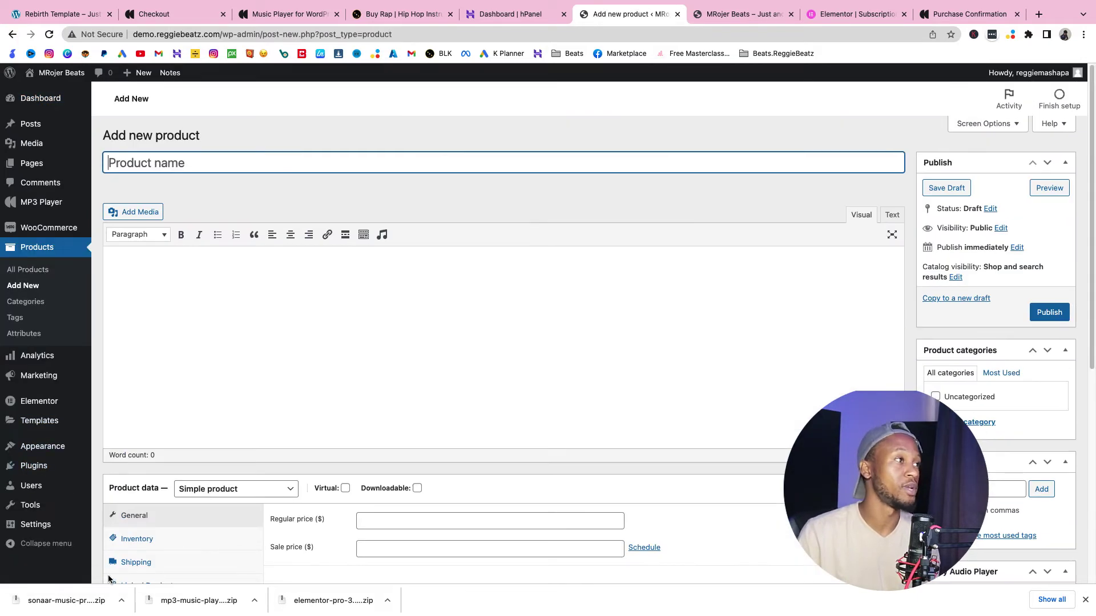
# Save the MP3 player's general settings with the Playlist and Product post types enabled.
pyautogui.moveTo(29, 501)
pyautogui.moveTo(36, 214)
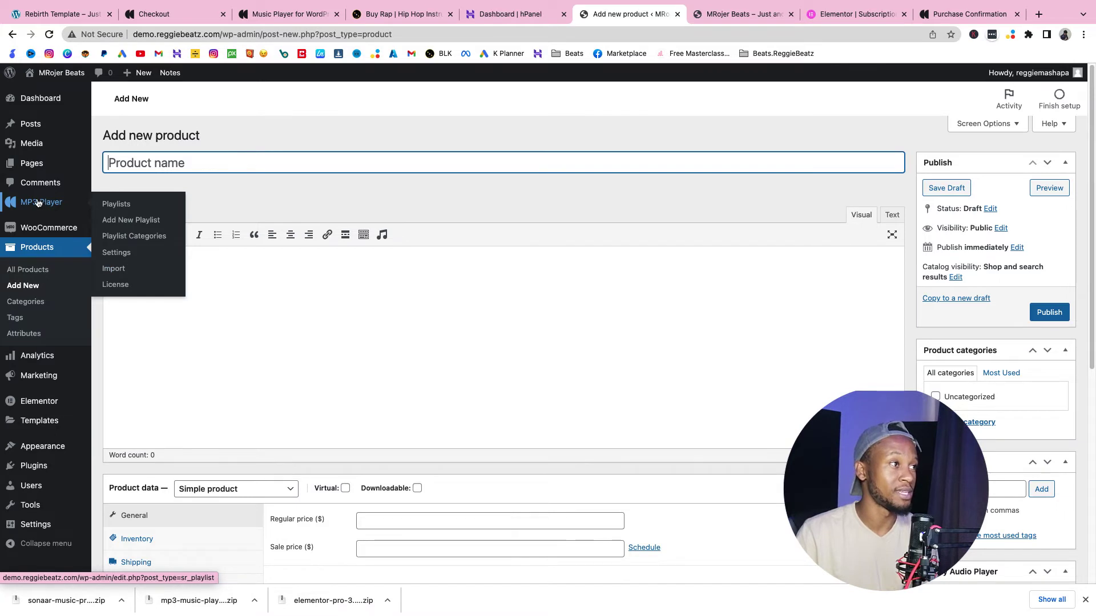
pyautogui.click(125, 260)
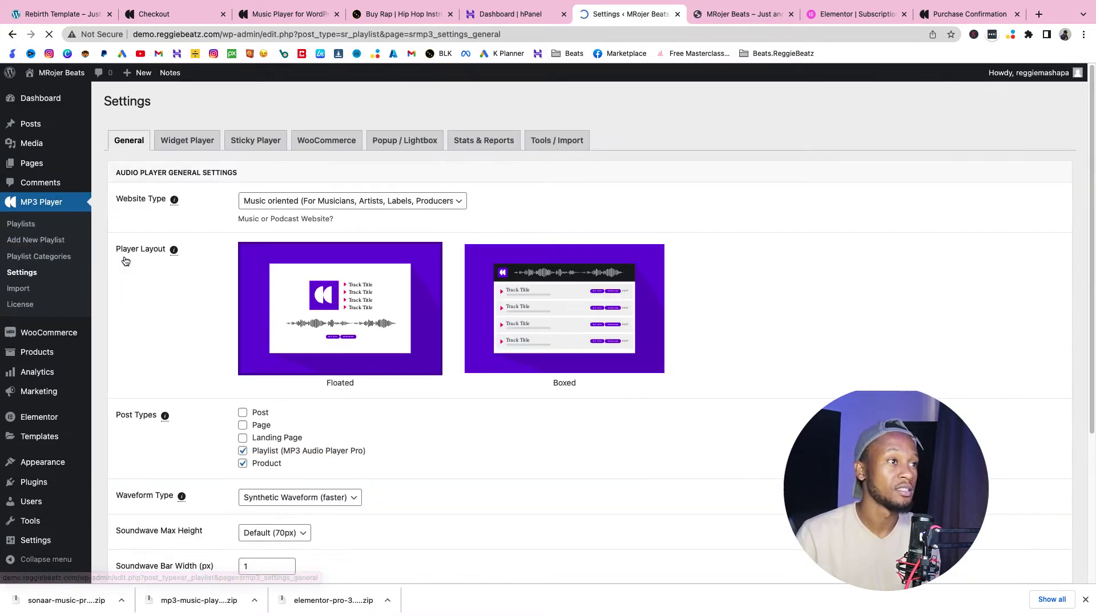
pyautogui.scroll(-2, 367, 381)
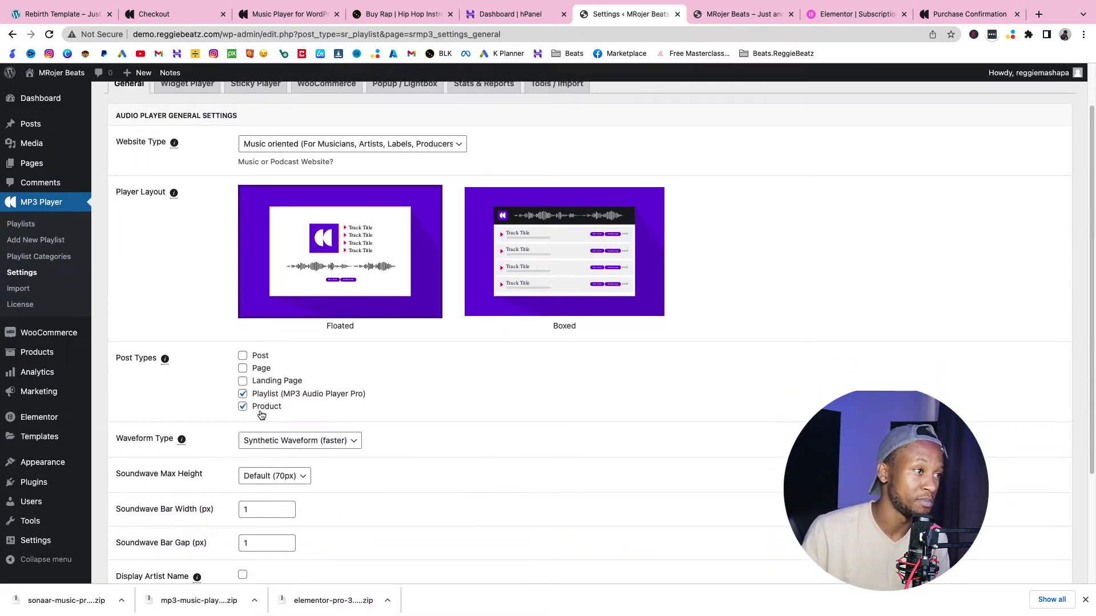
pyautogui.scroll(-3, 325, 401)
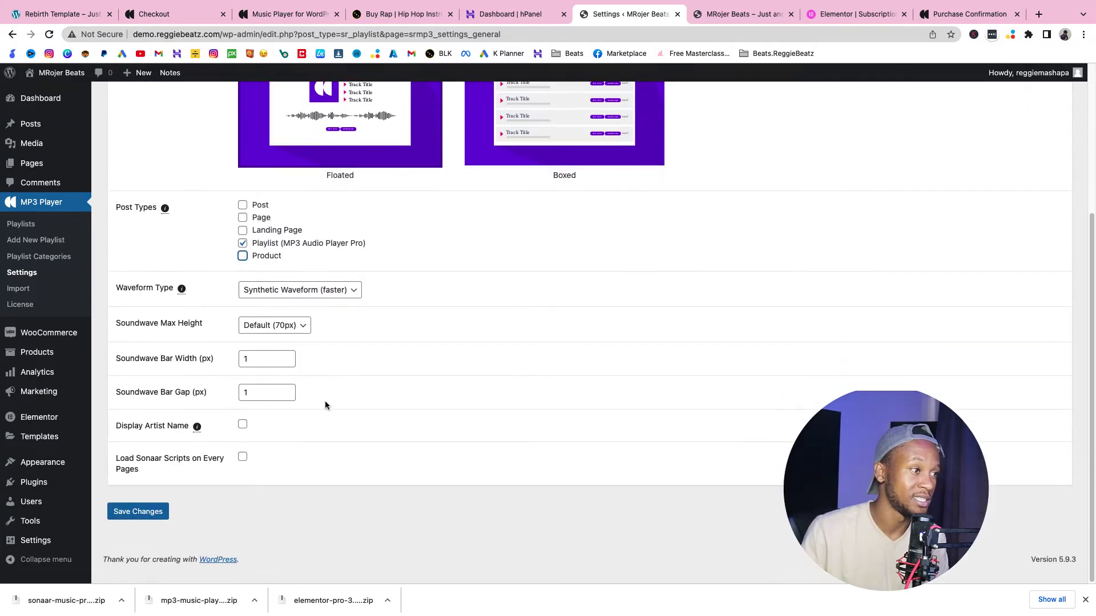
pyautogui.click(162, 512)
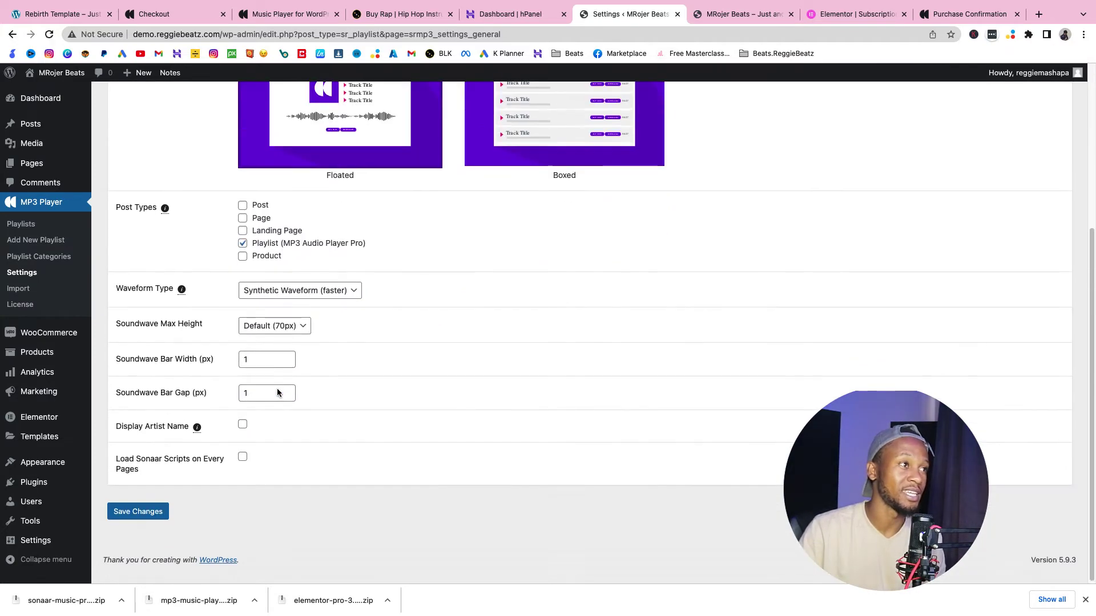
pyautogui.click(158, 514)
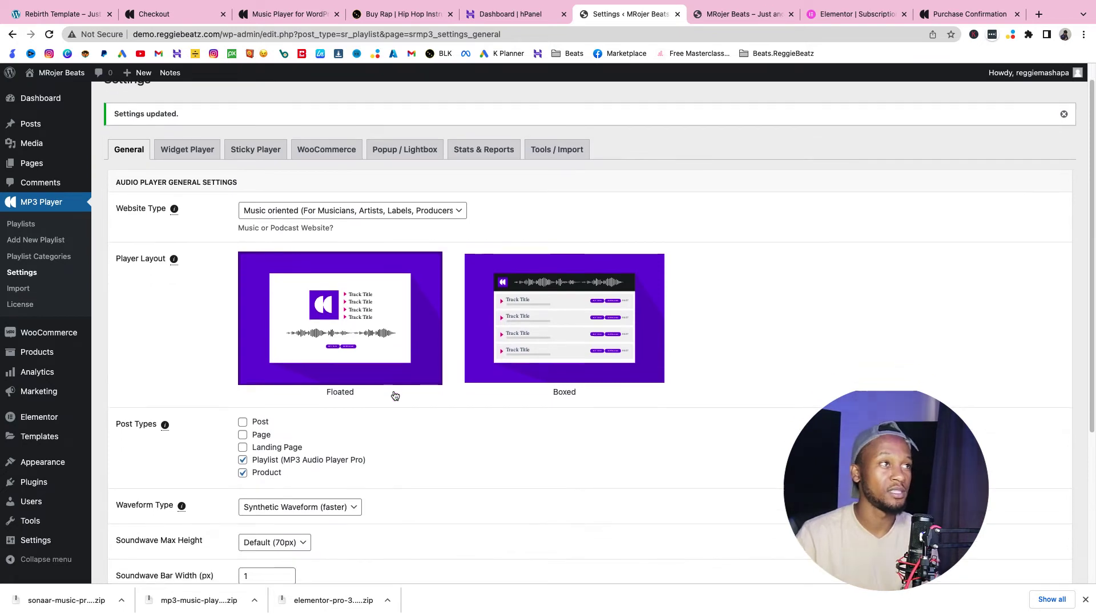
# Set the MP3 player's WooCommerce shop loop position to Over the image, enable Show Control On Hover, and save the settings.
pyautogui.click(325, 150)
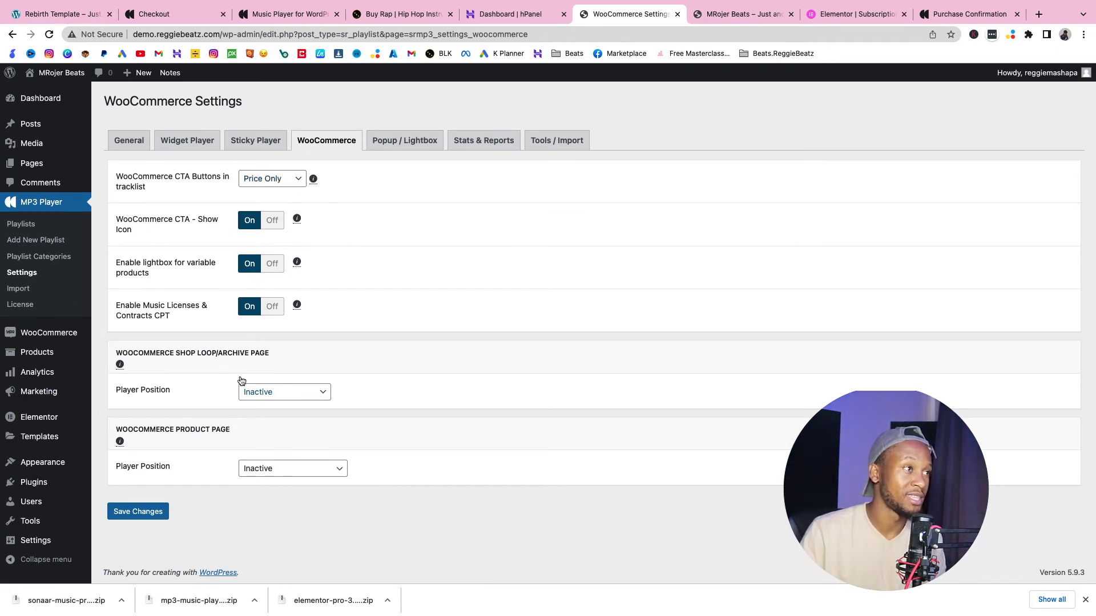
pyautogui.click(302, 397)
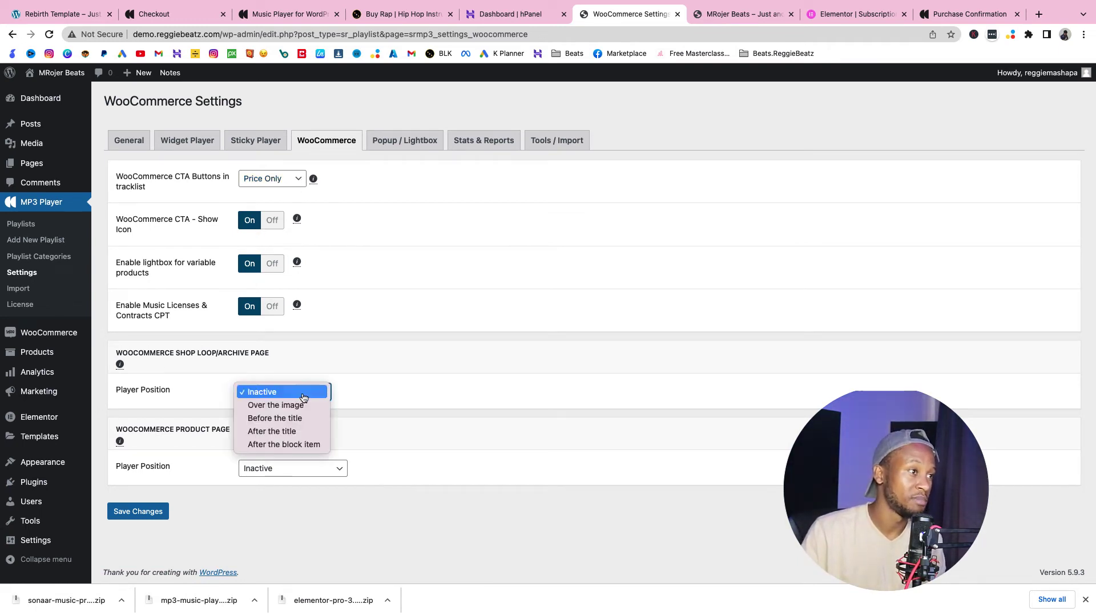
pyautogui.click(294, 403)
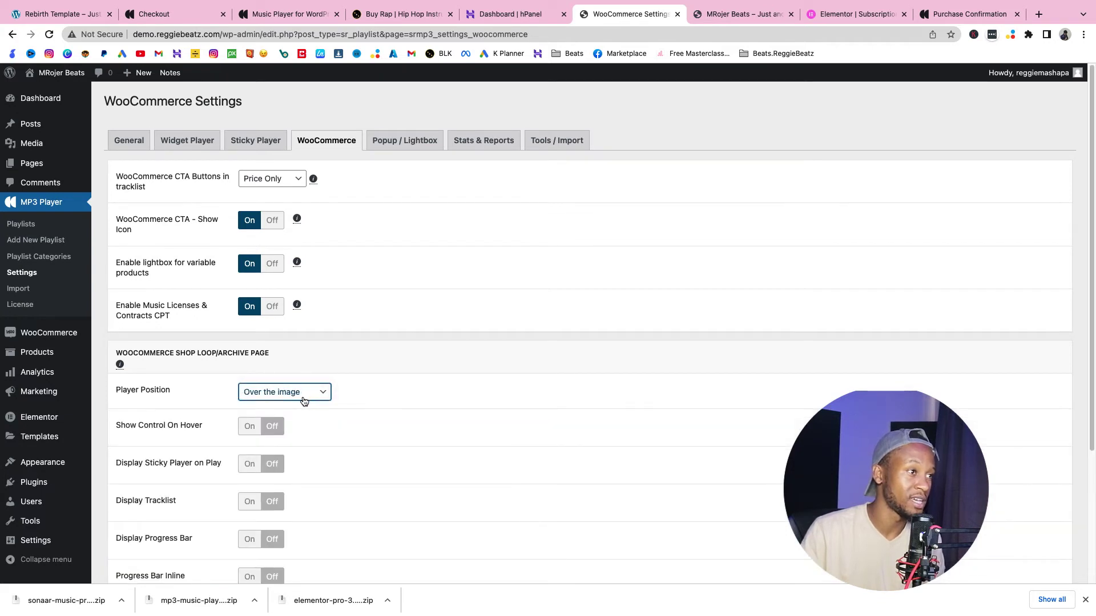
pyautogui.scroll(-2, 313, 402)
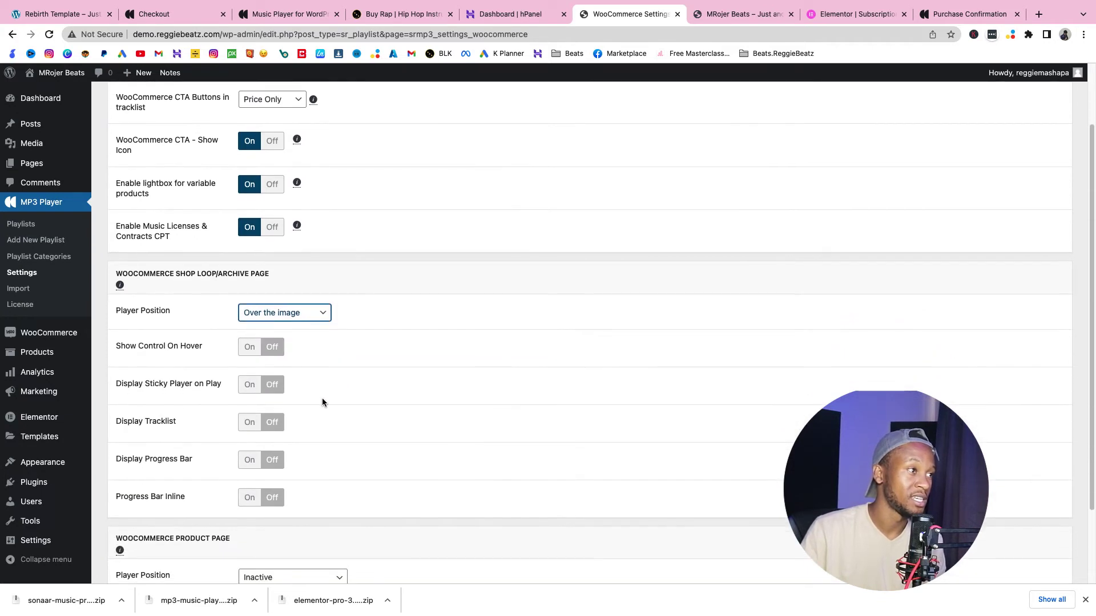
pyautogui.click(266, 354)
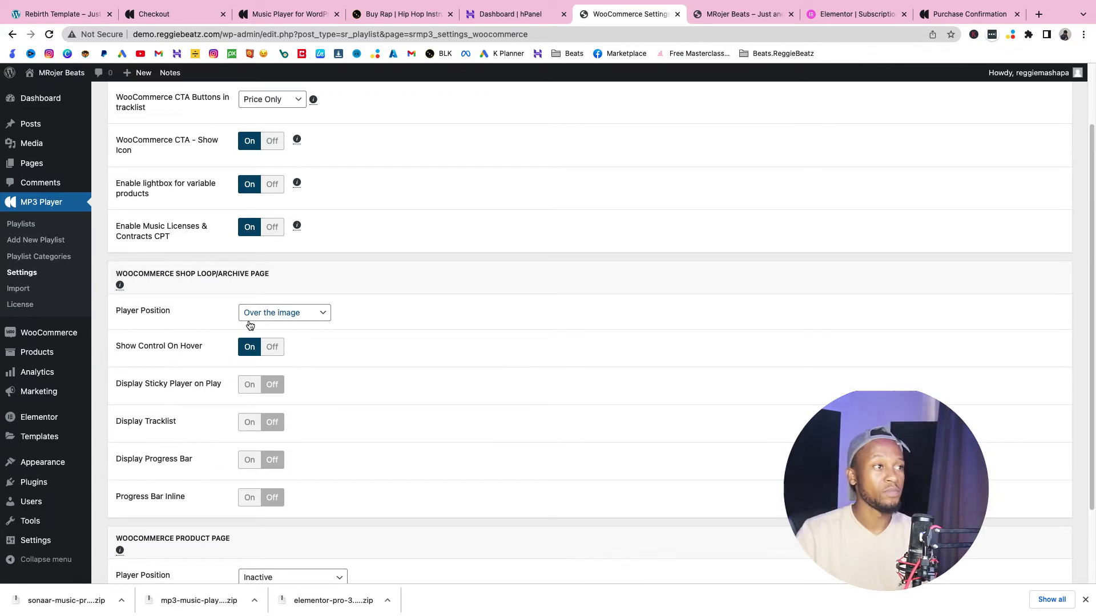
pyautogui.scroll(-2, 289, 327)
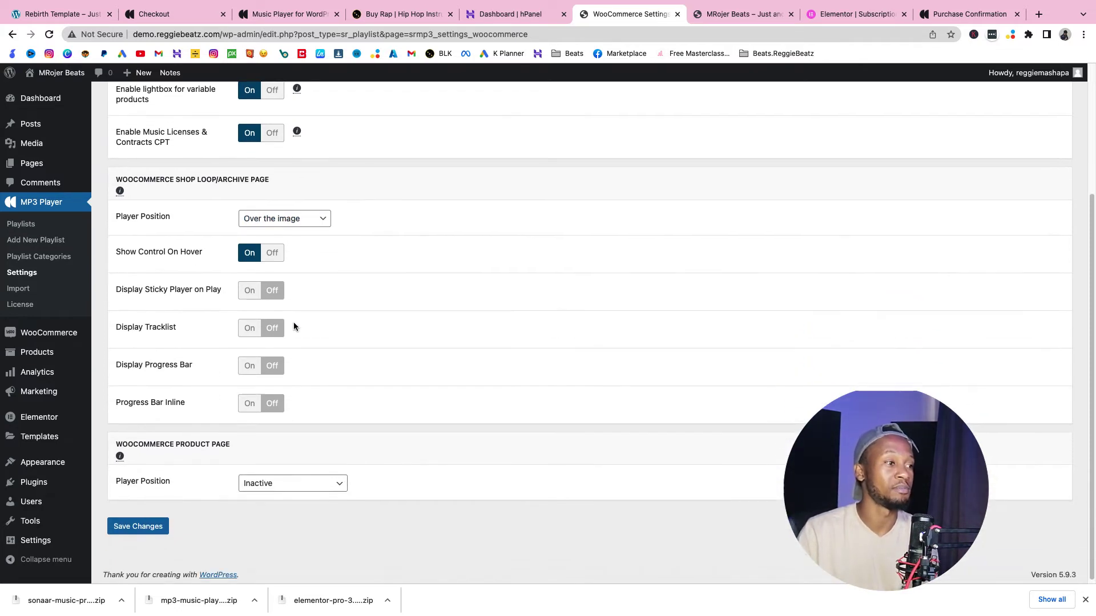
pyautogui.click(151, 524)
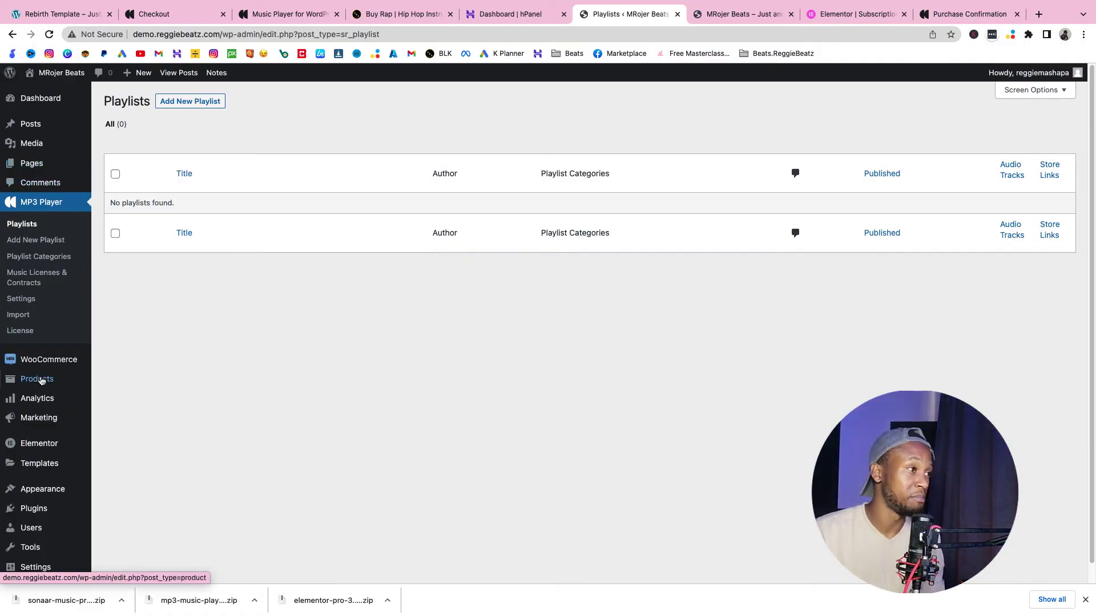
# Start a new WooCommerce product named "Joop | Flex Type Beat".
pyautogui.moveTo(40, 381)
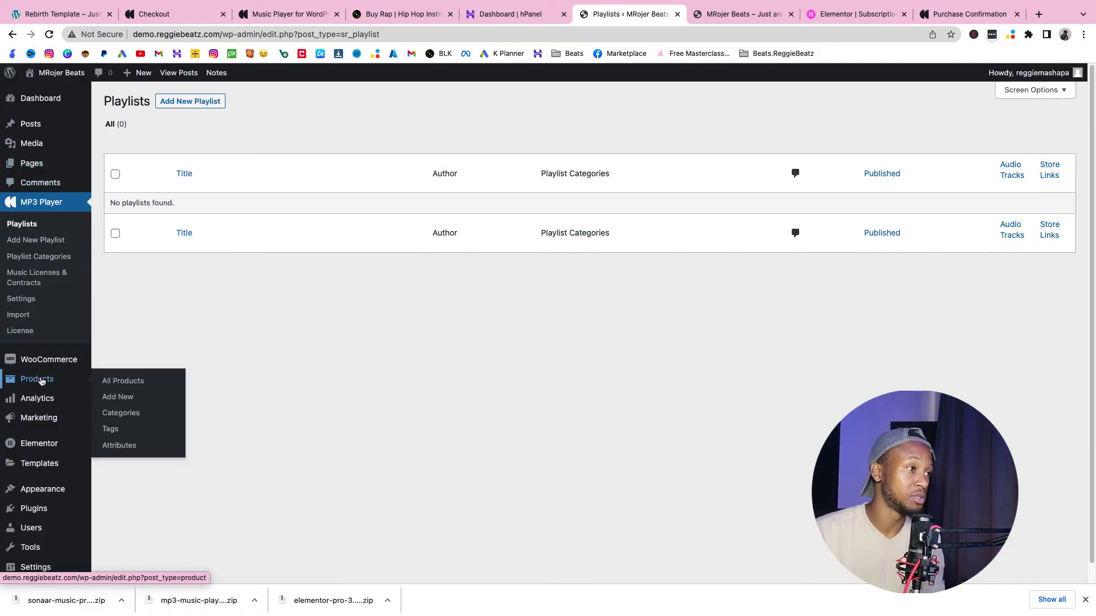
pyautogui.click(116, 399)
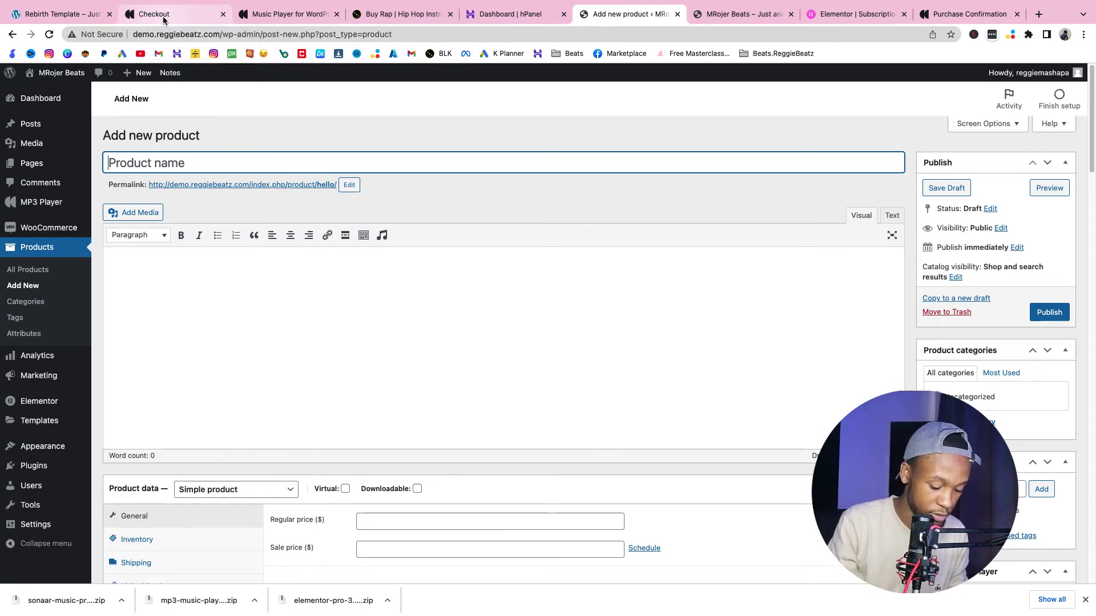
pyautogui.write('Joop')
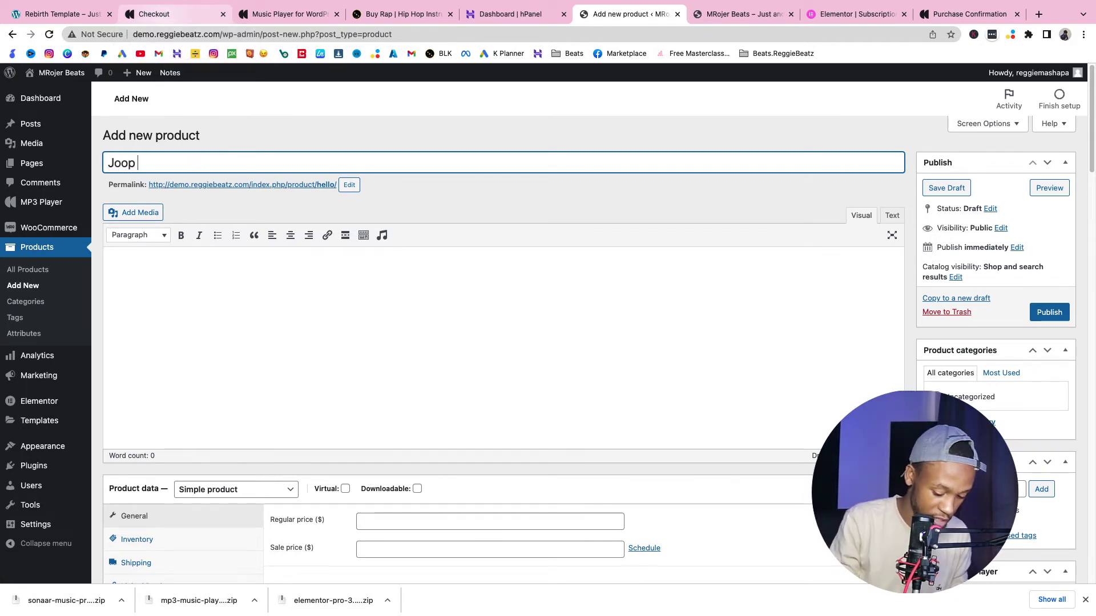
pyautogui.write(' | Fle')
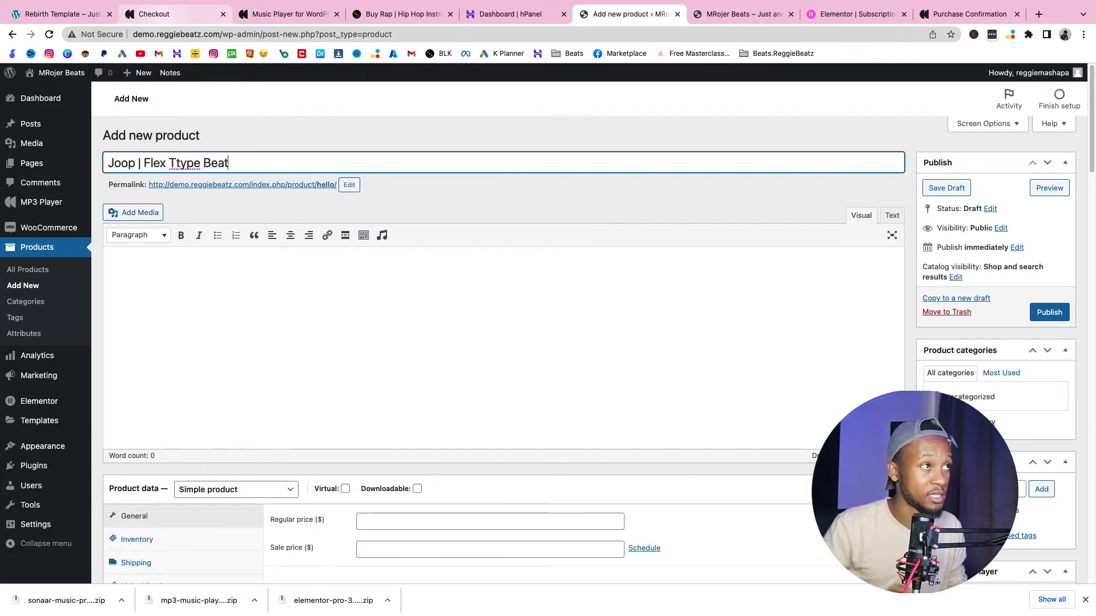
pyautogui.write('x Ttype Beat')
pyautogui.click(176, 163)
pyautogui.press('BackSpace')
pyautogui.click(166, 266)
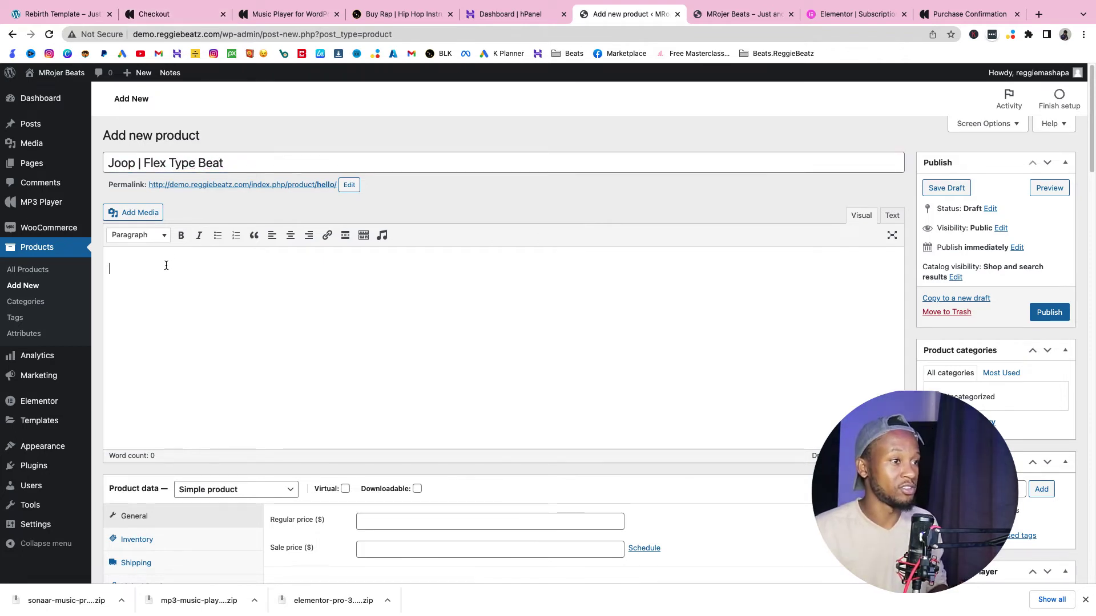
# Set the product's regular price to 100 and mark it as virtual and downloadable.
pyautogui.scroll(-3, 171, 267)
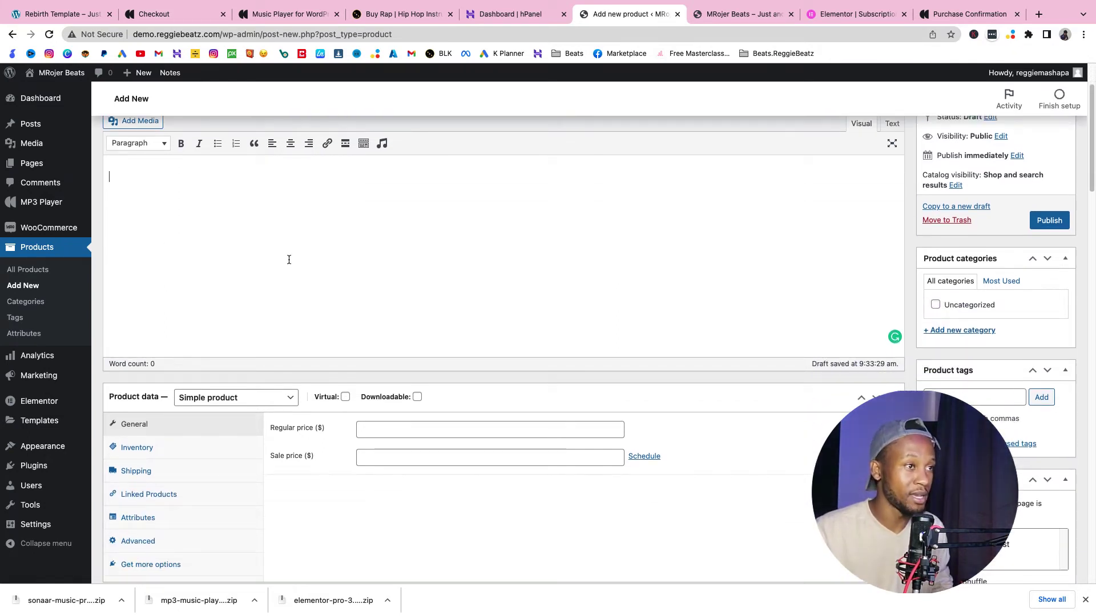
pyautogui.scroll(-6, 379, 252)
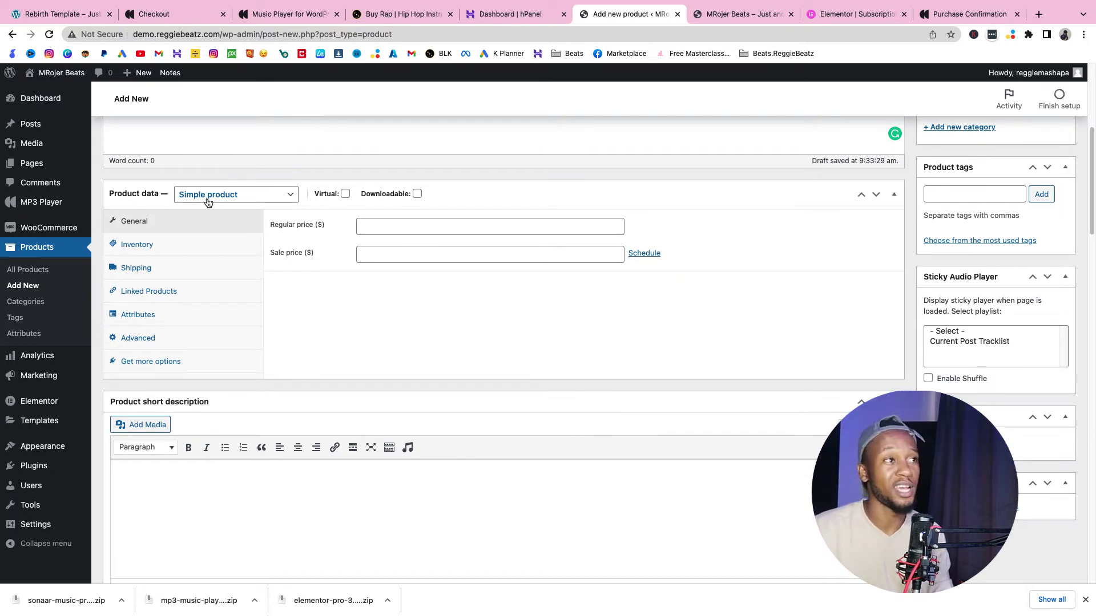
pyautogui.scroll(-1, 208, 202)
pyautogui.click(400, 184)
pyautogui.write('100')
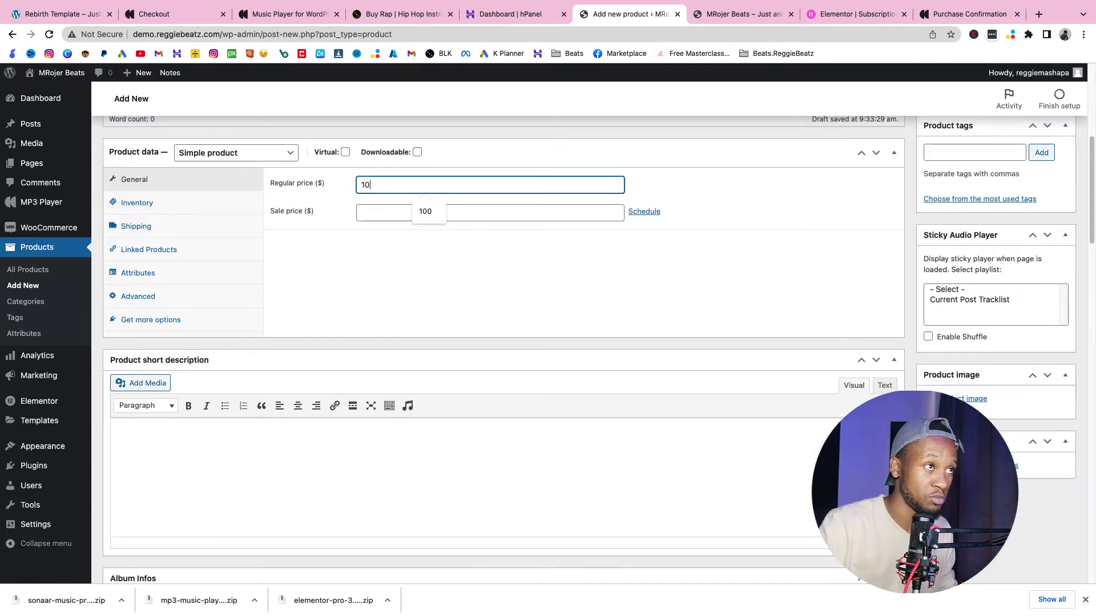
pyautogui.press('Tab')
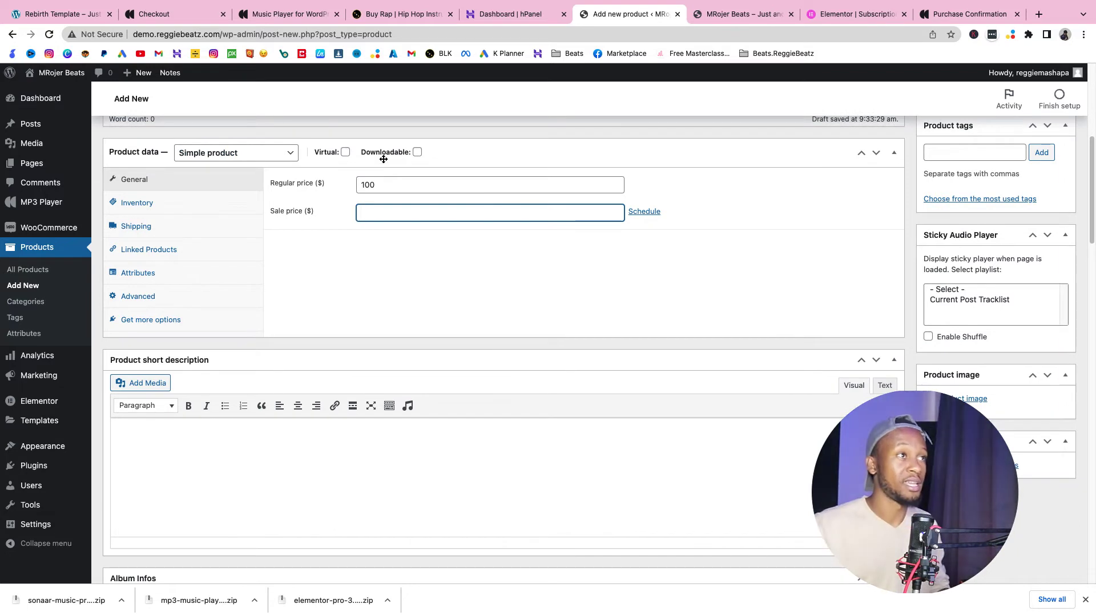
pyautogui.click(345, 152)
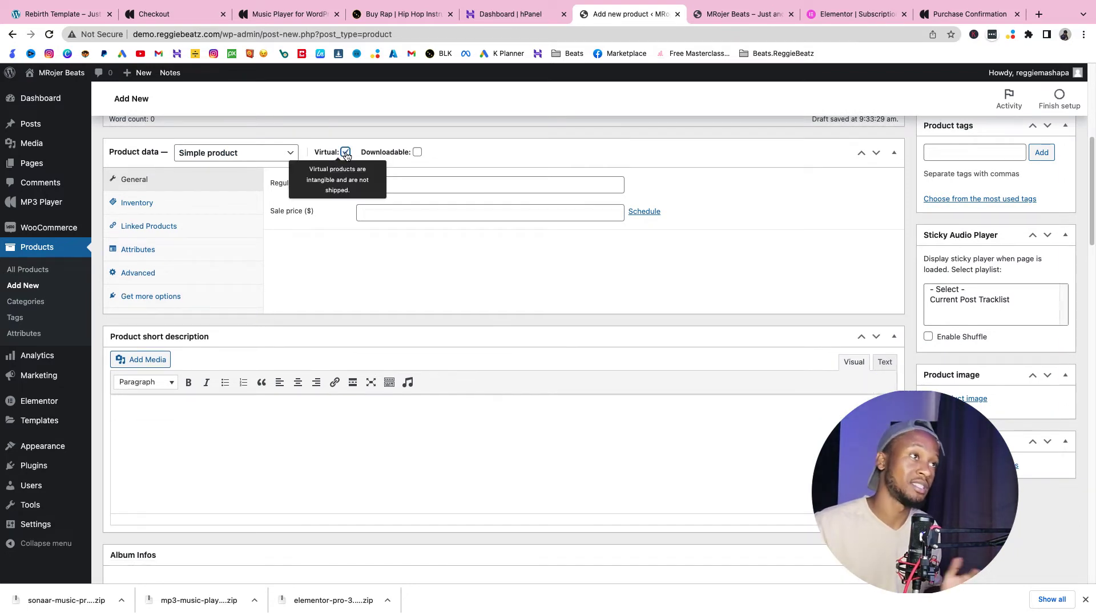
pyautogui.click(417, 152)
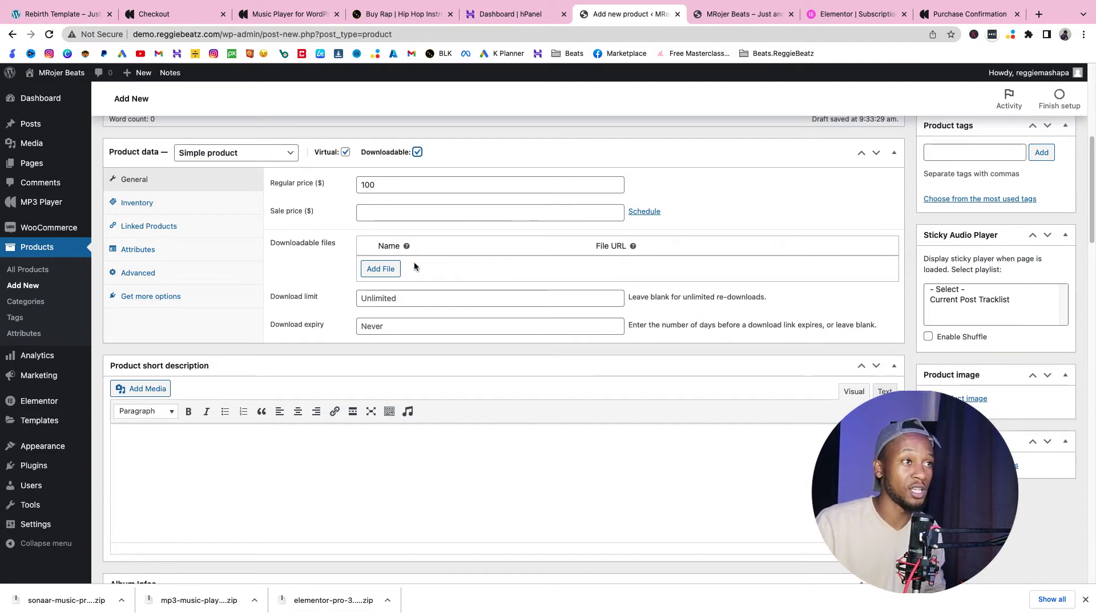
# Add a downloadable file to the product by uploading moment.mp3 from the Tagged MP3 folder and inserting its URL.
pyautogui.click(393, 274)
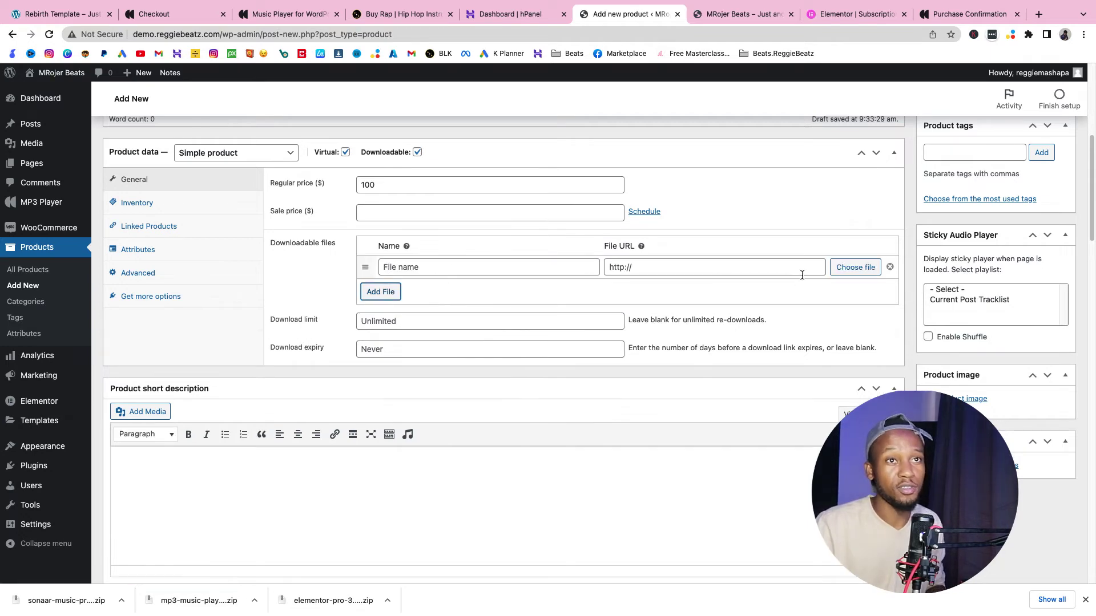
pyautogui.click(841, 270)
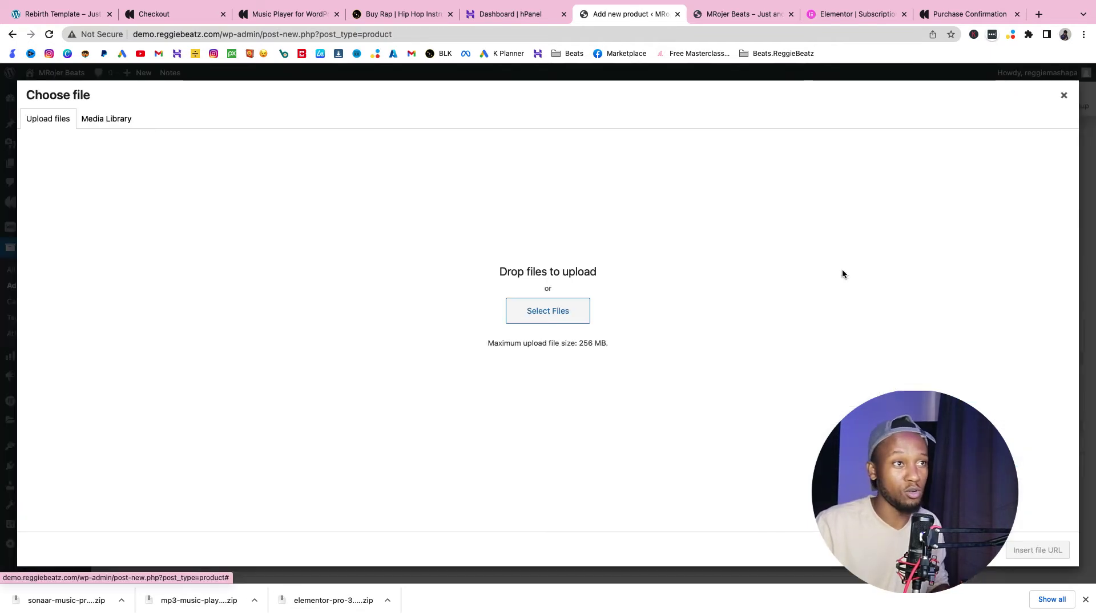
pyautogui.click(559, 313)
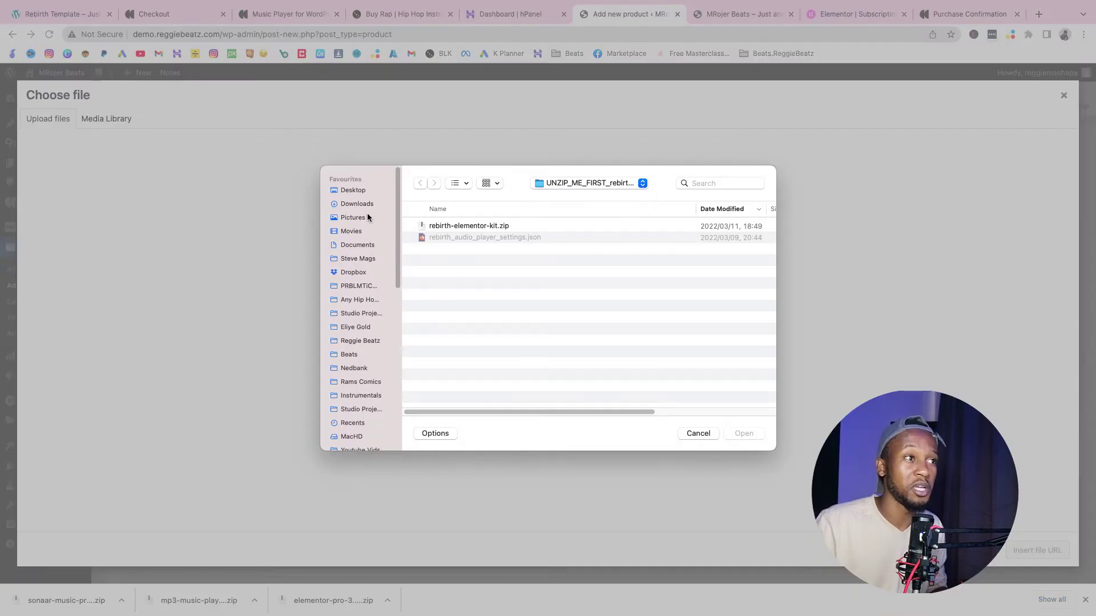
pyautogui.scroll(-5, 363, 337)
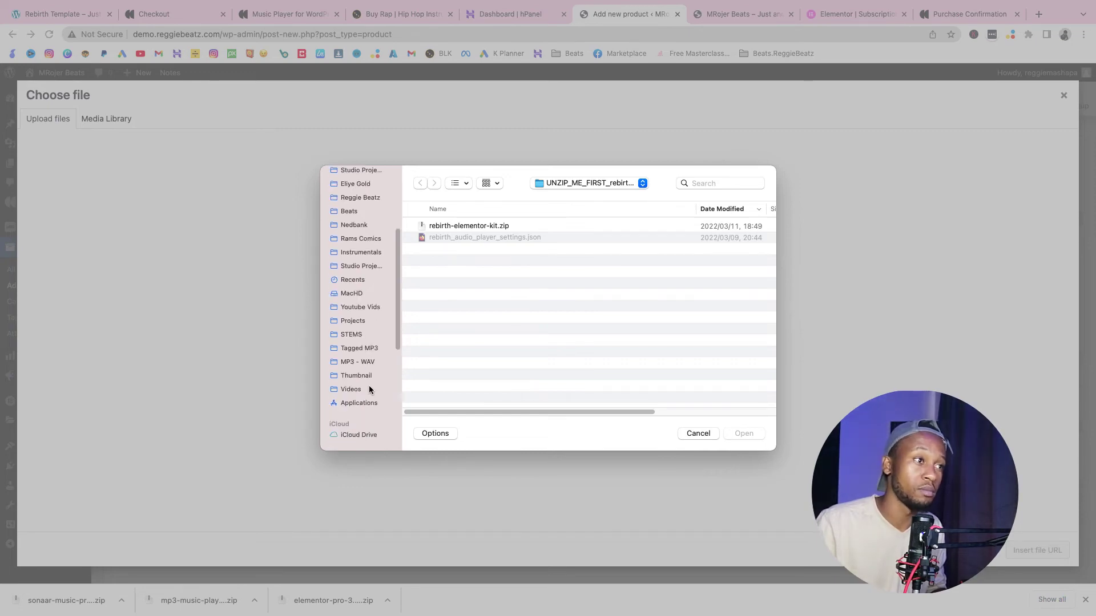
pyautogui.click(373, 348)
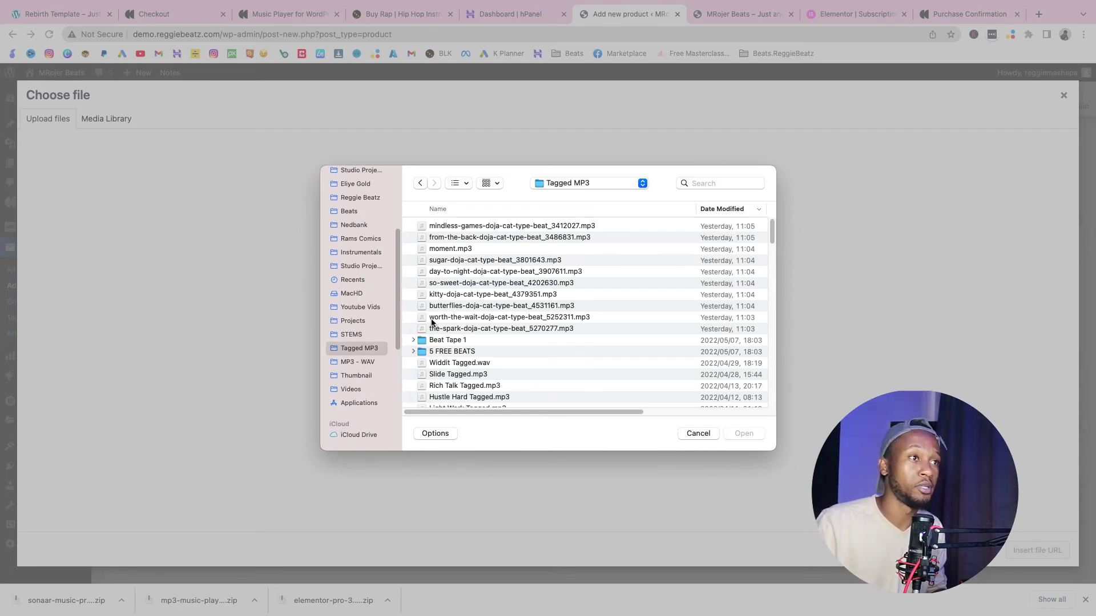
pyautogui.click(456, 249)
pyautogui.click(742, 434)
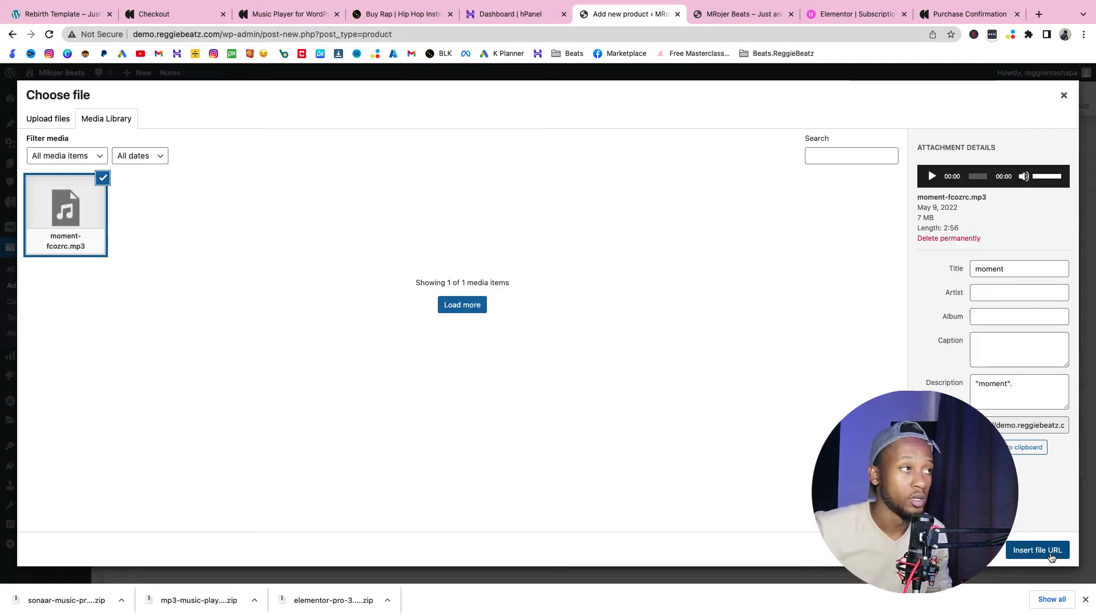
pyautogui.click(1051, 557)
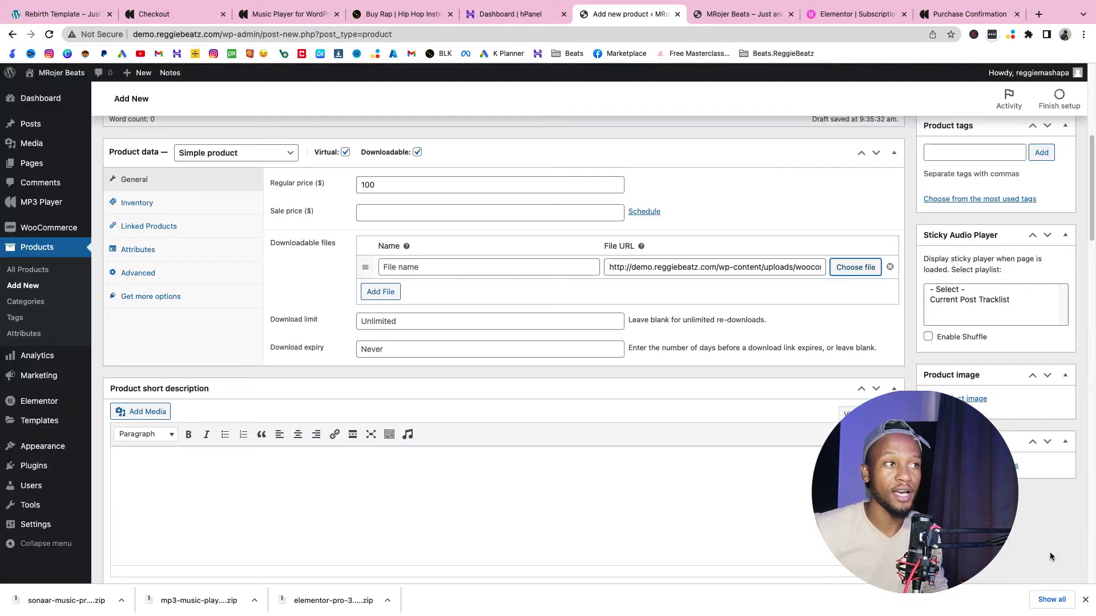
# Name the product's downloadable file MP3.
pyautogui.click(470, 268)
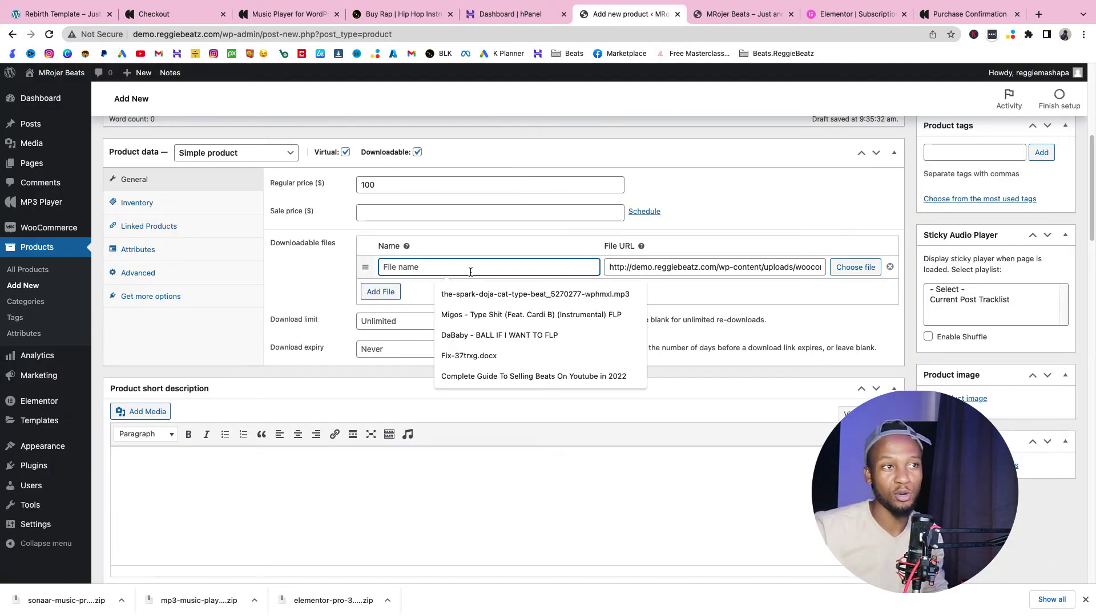
pyautogui.click(790, 298)
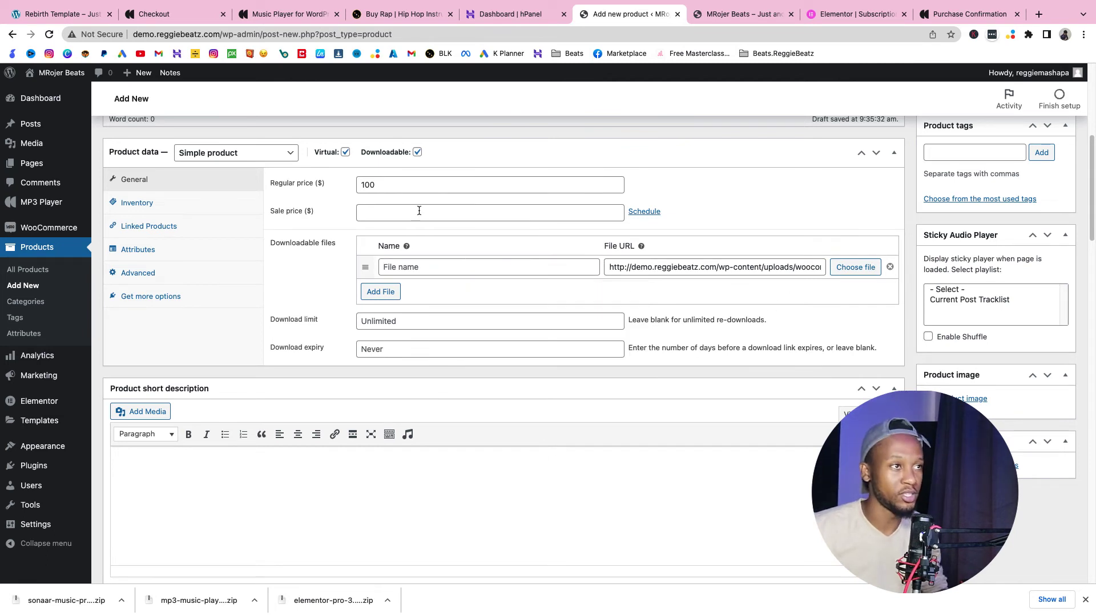
pyautogui.click(424, 267)
pyautogui.write('MP3')
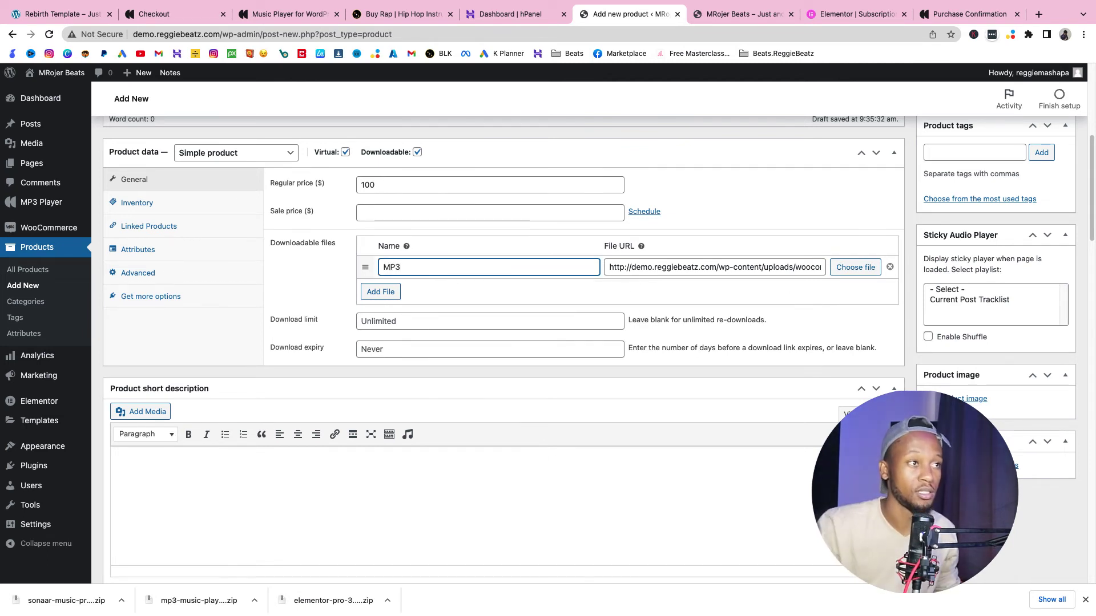
# Start the product short description with three separate lines reading "Name:", "BPM" and "kEY".
pyautogui.scroll(-5, 706, 257)
pyautogui.click(277, 338)
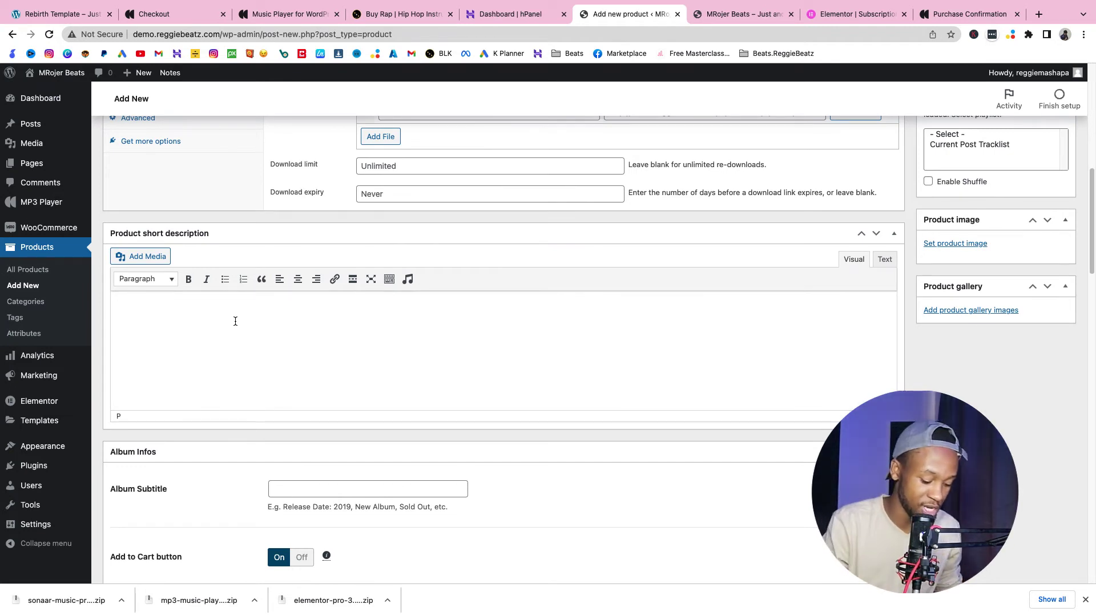
pyautogui.write('nAM')
pyautogui.press('BackSpace')
pyautogui.press('BackSpace')
pyautogui.press('BackSpace')
pyautogui.write('Name:')
pyautogui.press('Return')
pyautogui.write('BPM')
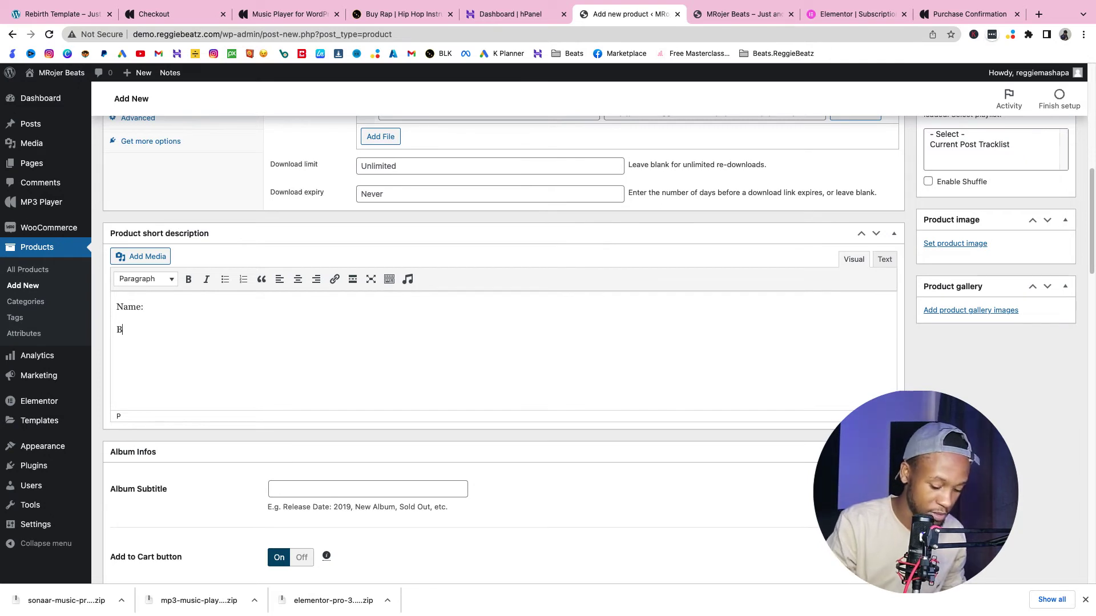
pyautogui.press('Return')
pyautogui.write('kEY')
# Complete the short description lines as "Name: Joop", "BPM:130bpm" and "kEY: F Minor".
pyautogui.click(201, 303)
pyautogui.write('Joop')
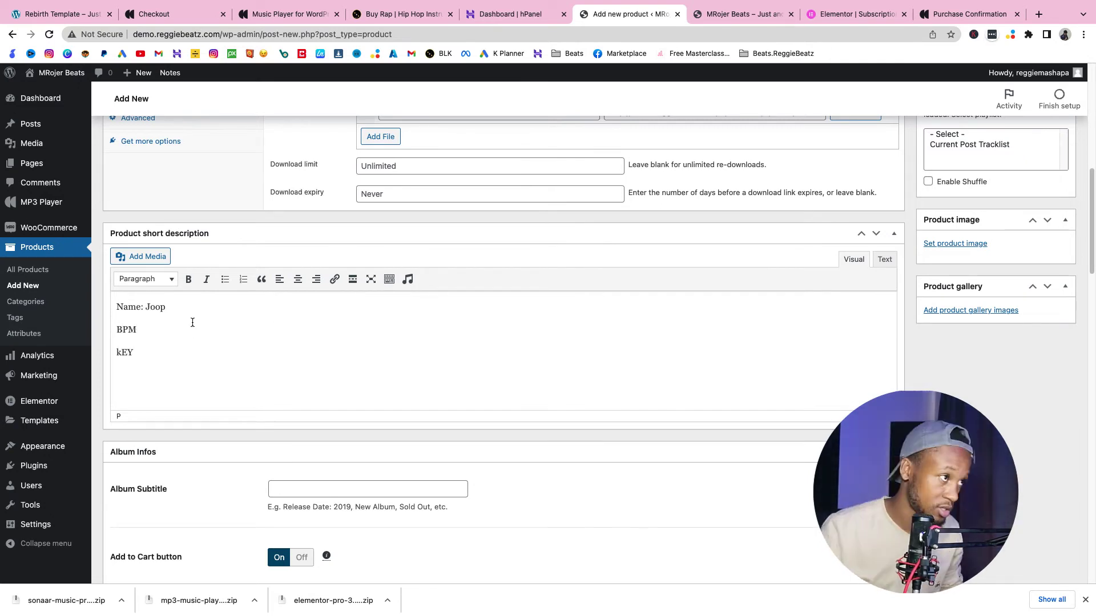
pyautogui.press('Down')
pyautogui.write(':130bpm')
pyautogui.press('Down')
pyautogui.write(': F Minor')
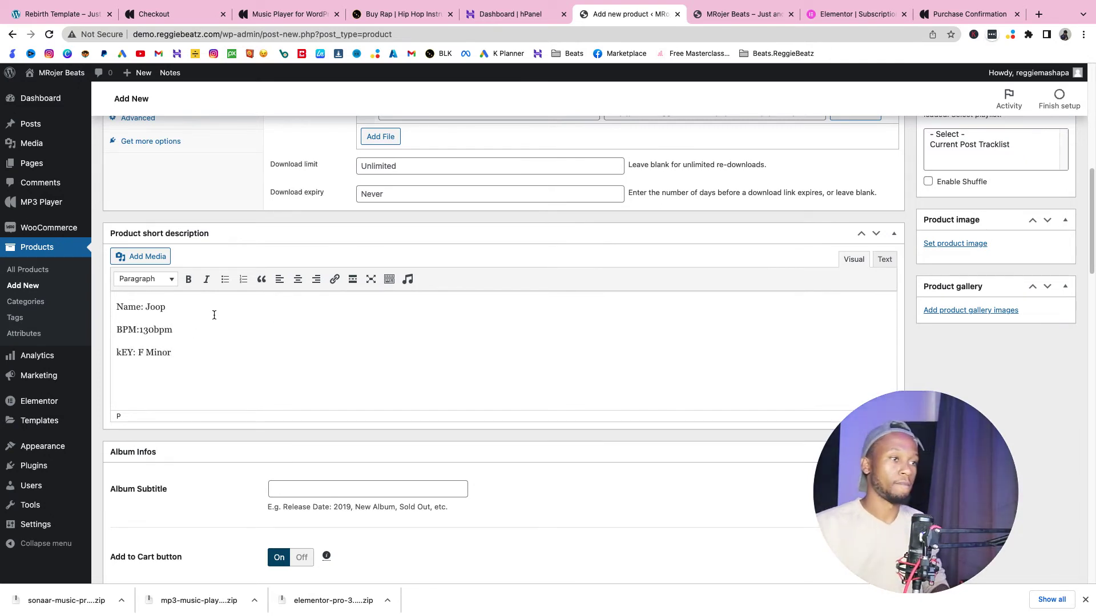
# Open the MP3 file selection for Track 1 in the product's tracklist, with Local MP3 as the source.
pyautogui.scroll(-2, 443, 320)
pyautogui.scroll(5, 762, 251)
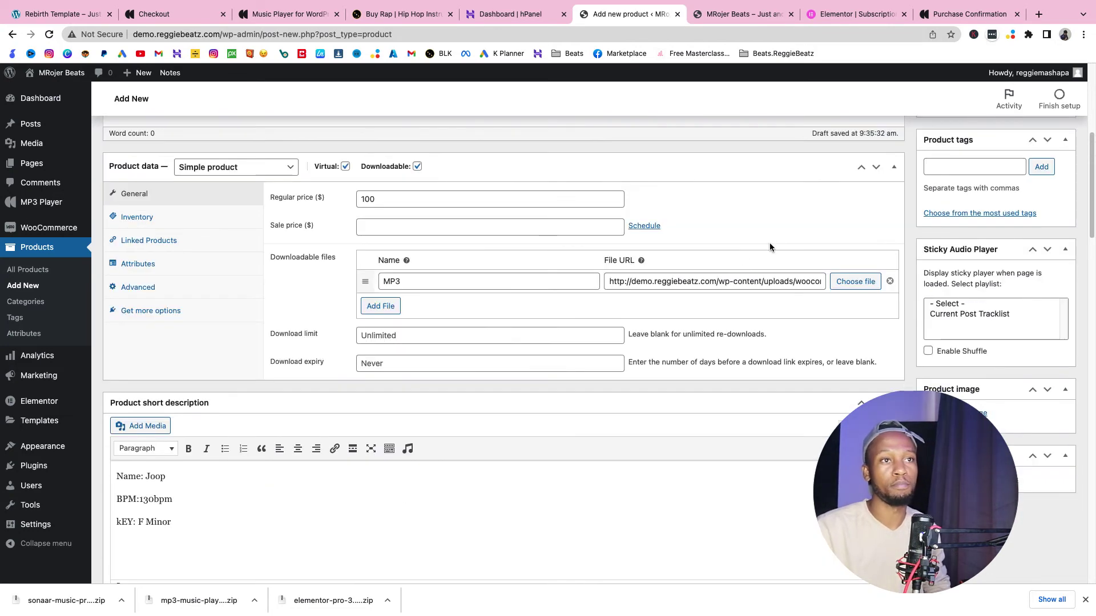
pyautogui.scroll(-1, 787, 280)
pyautogui.scroll(-10, 787, 283)
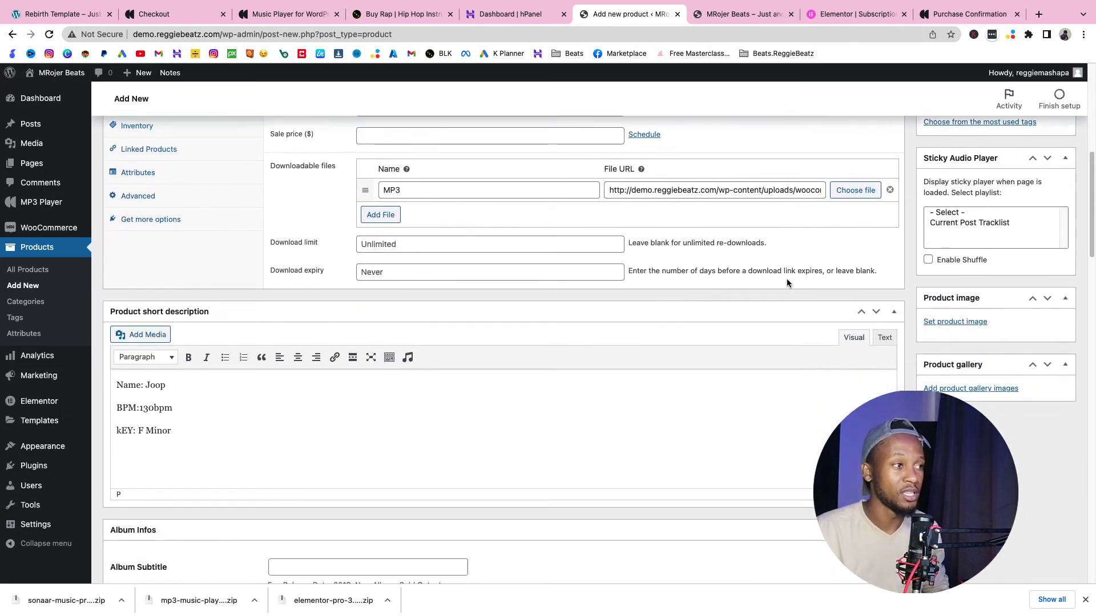
pyautogui.scroll(-4, 795, 276)
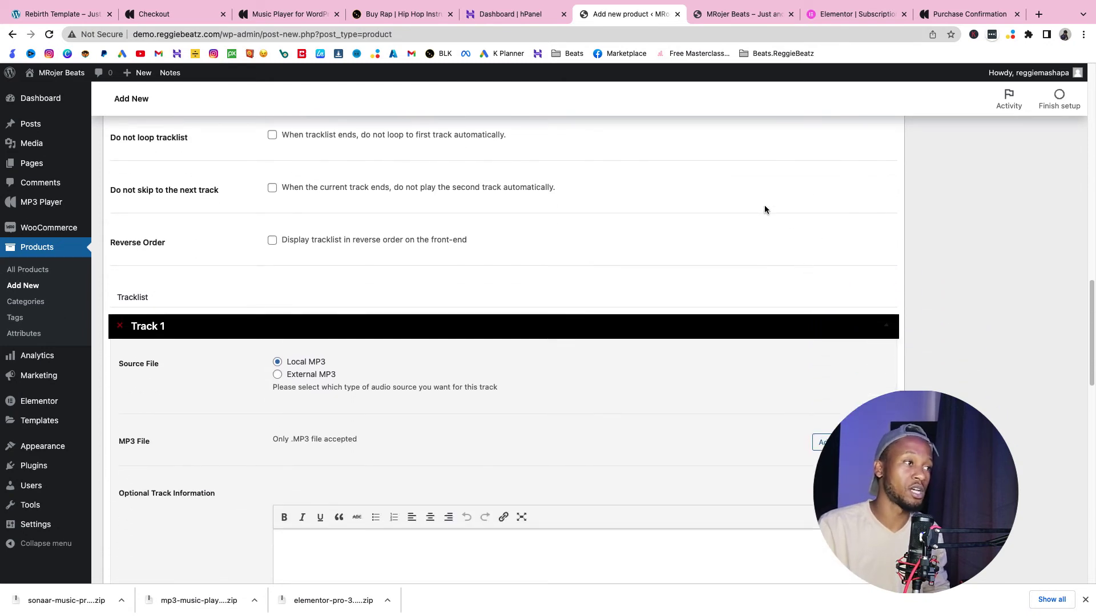
pyautogui.scroll(-1, 572, 286)
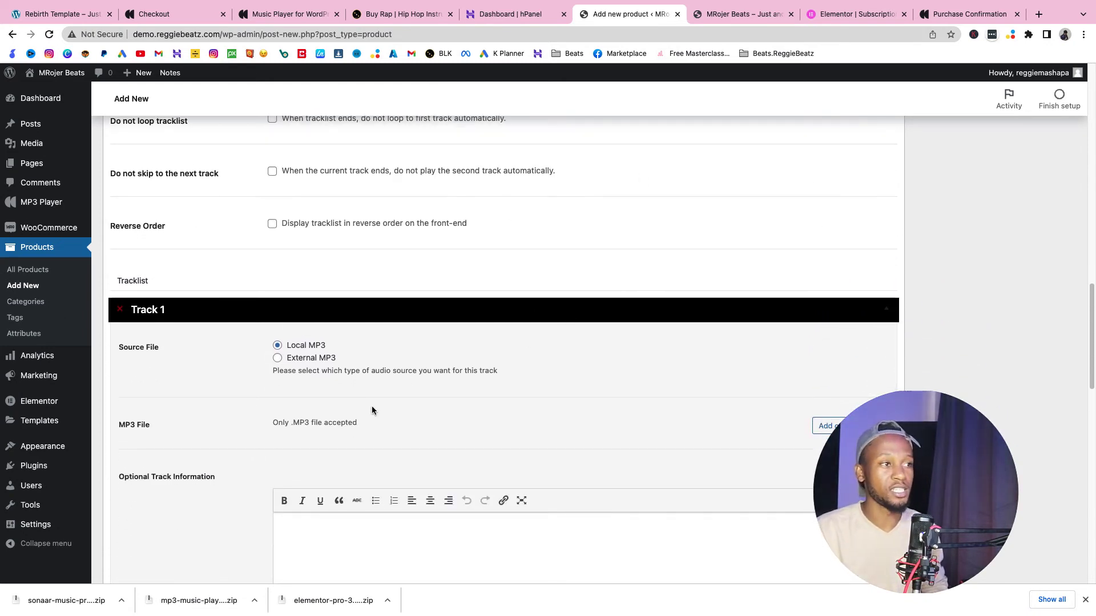
pyautogui.scroll(-1, 372, 407)
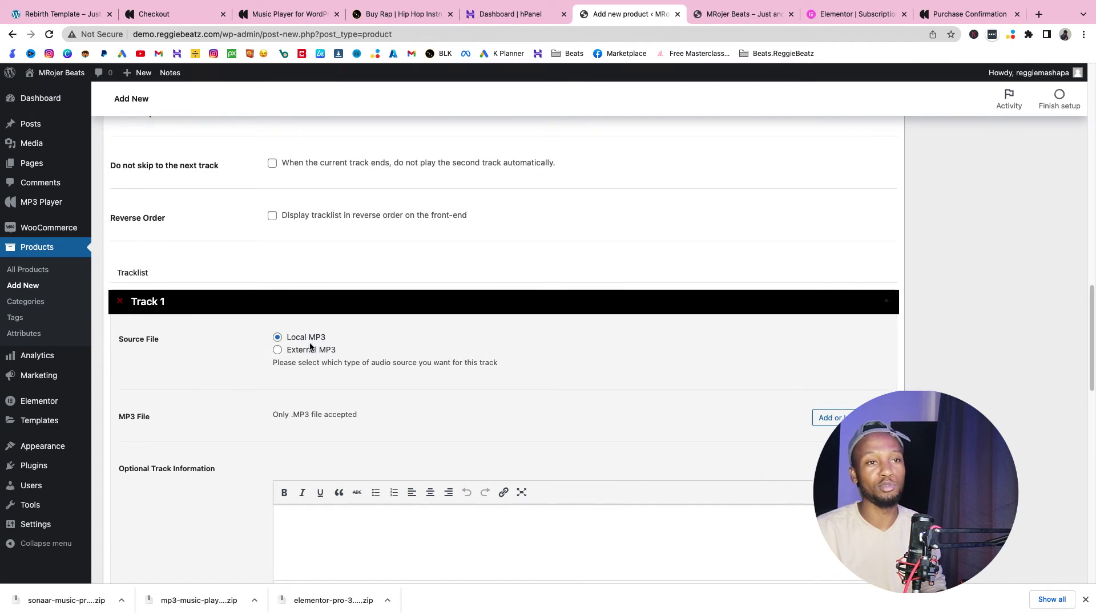
pyautogui.scroll(-2, 861, 301)
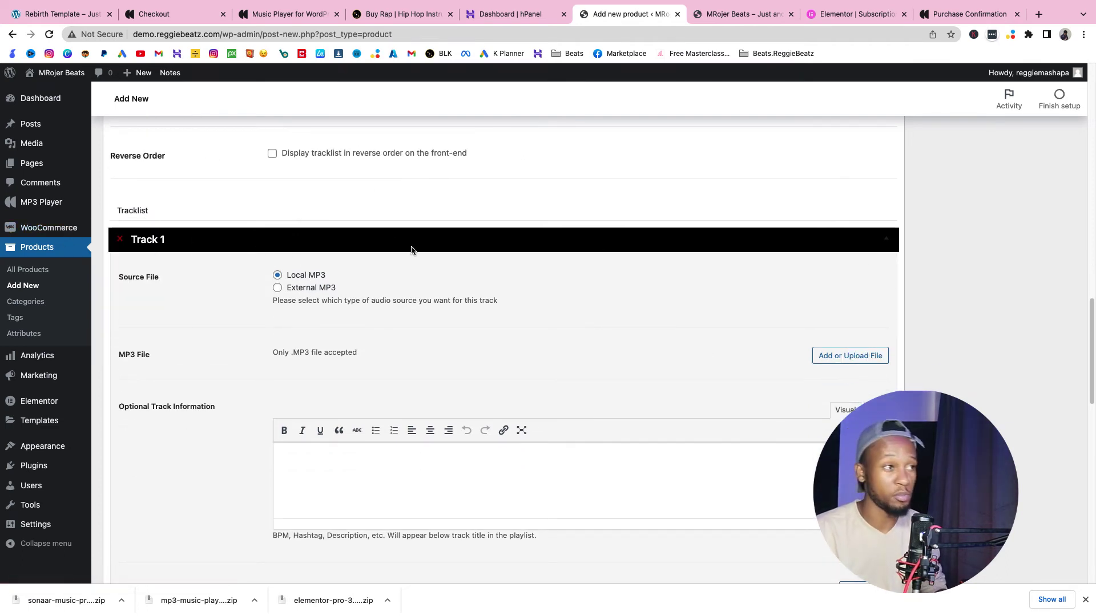
pyautogui.scroll(-3, 316, 209)
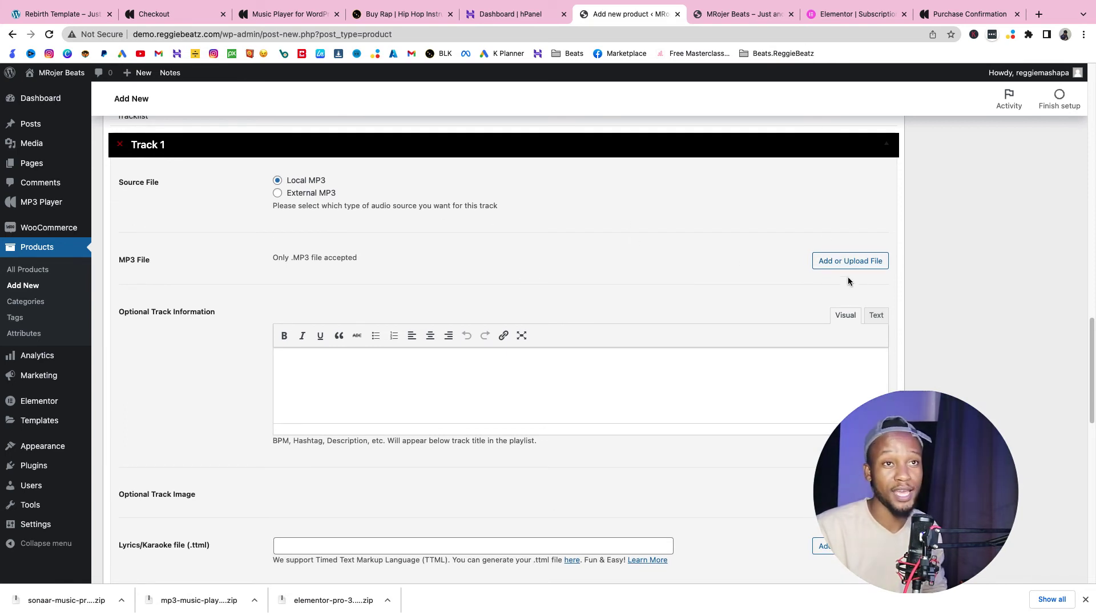
pyautogui.click(874, 263)
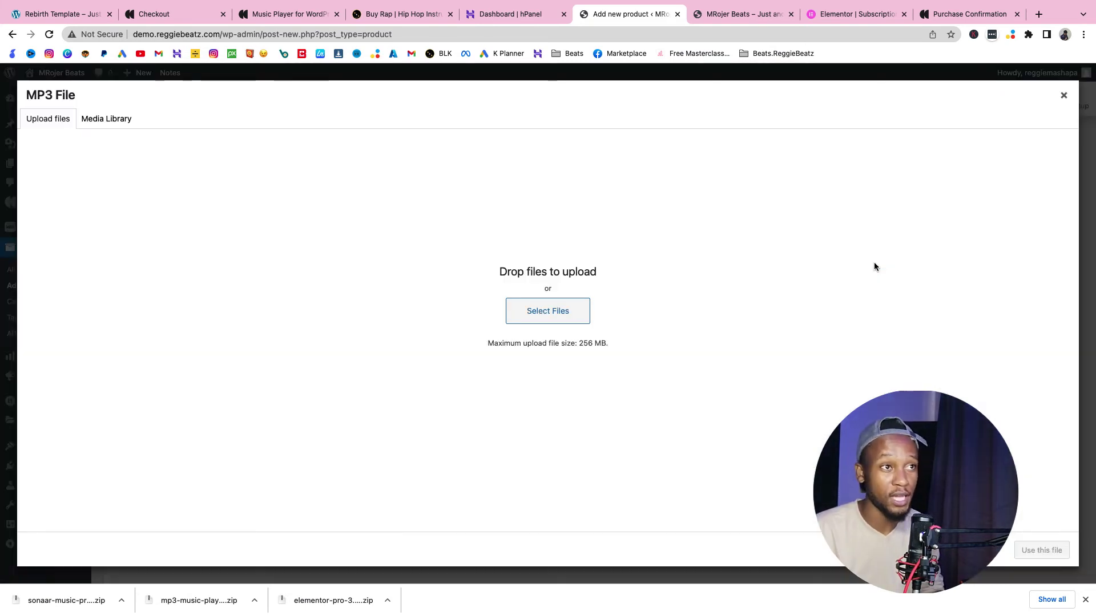
pyautogui.click(548, 311)
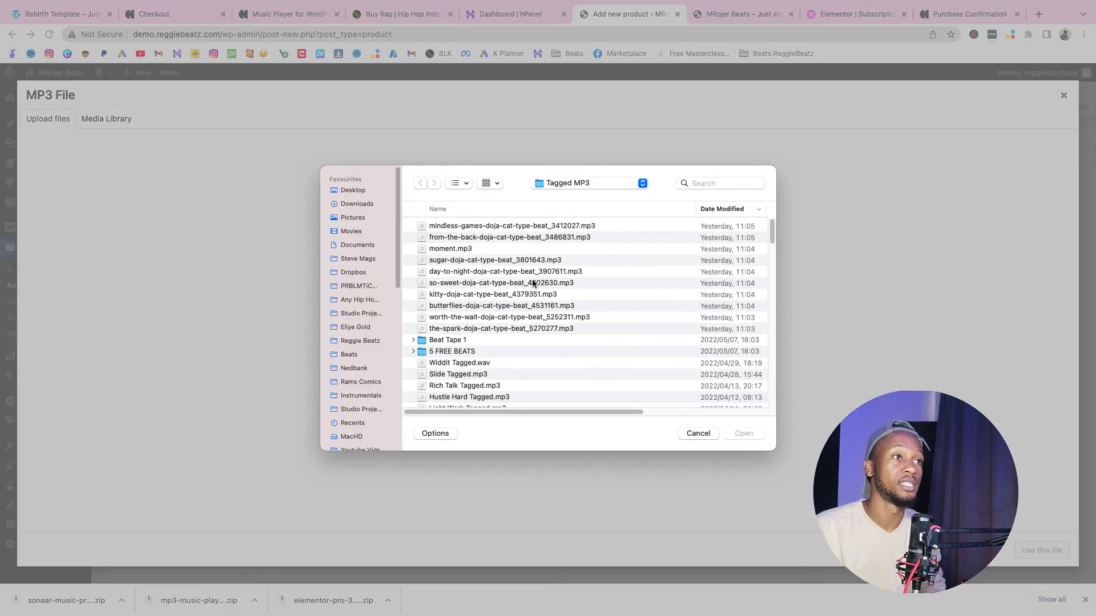
pyautogui.click(455, 250)
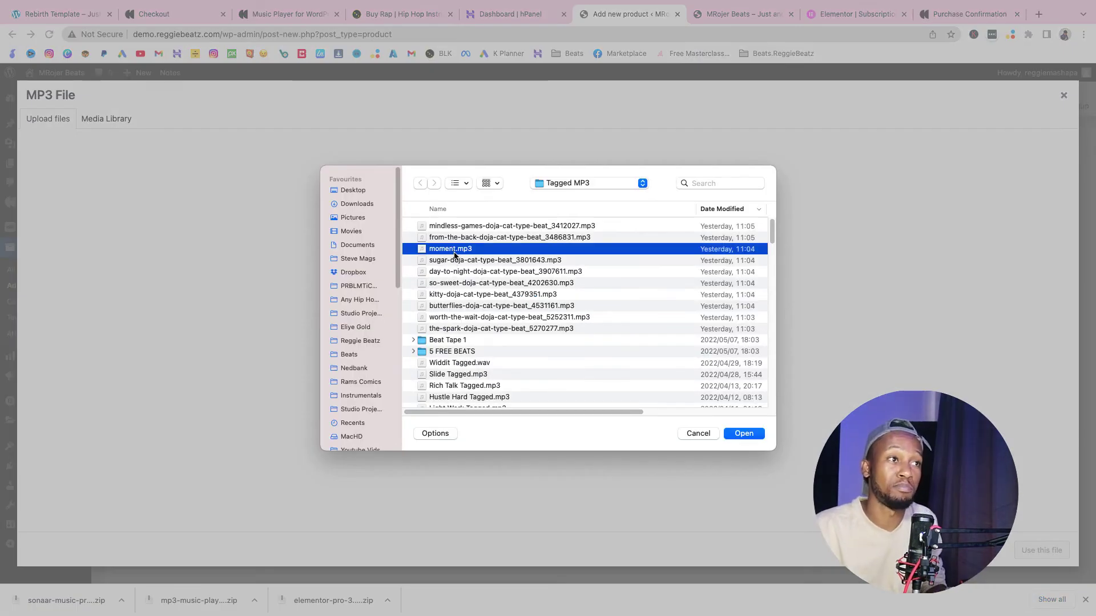
pyautogui.click(700, 433)
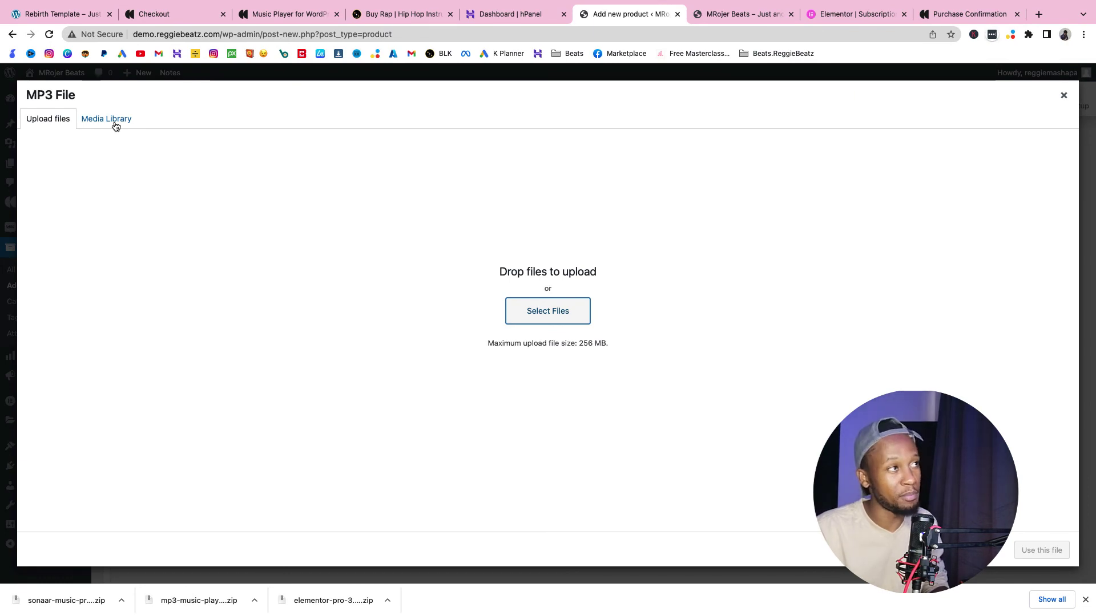
# Assign the existing moment-fcozrc.mp3 from the media library as Track 1's MP3 file.
pyautogui.click(113, 121)
pyautogui.click(70, 194)
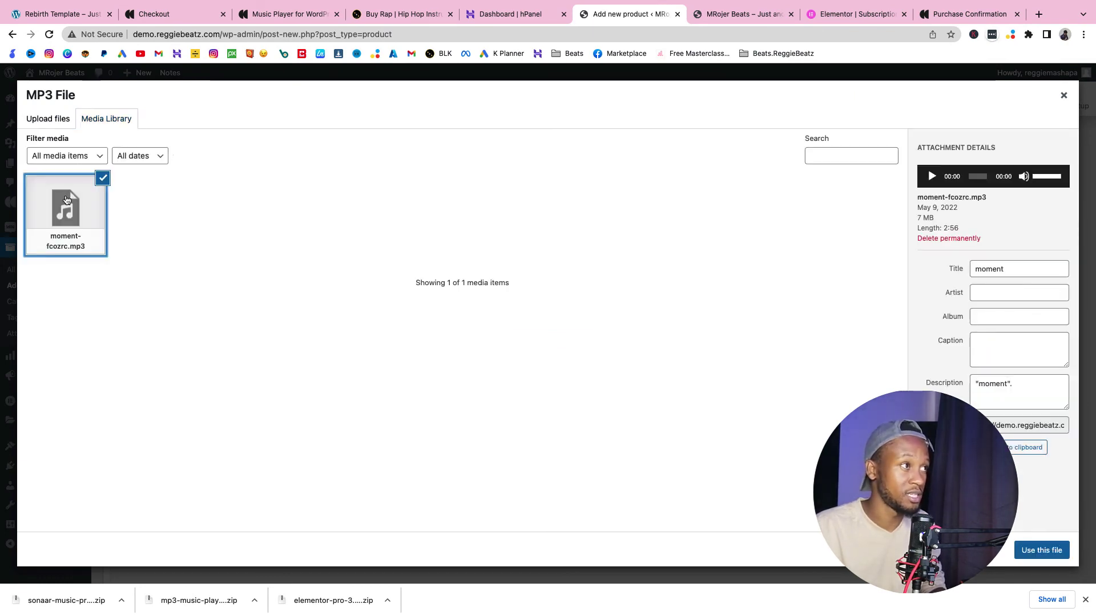
pyautogui.click(1042, 551)
# Upload the RUM cover PNG from the Downloads folder and set it as the product image.
pyautogui.scroll(-13, 768, 278)
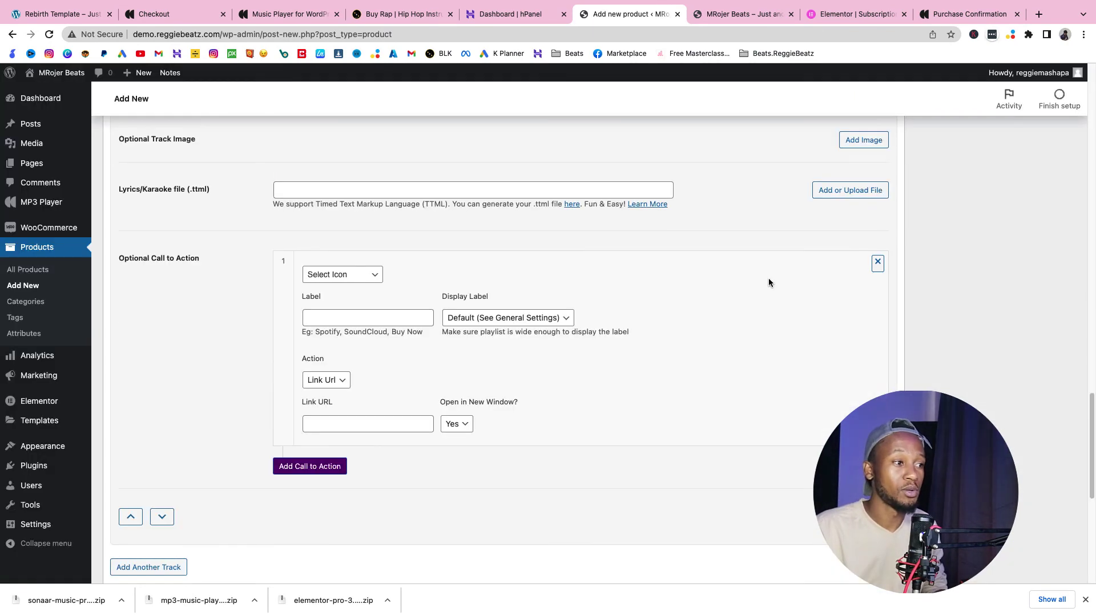
pyautogui.scroll(12, 768, 278)
pyautogui.scroll(15, 768, 277)
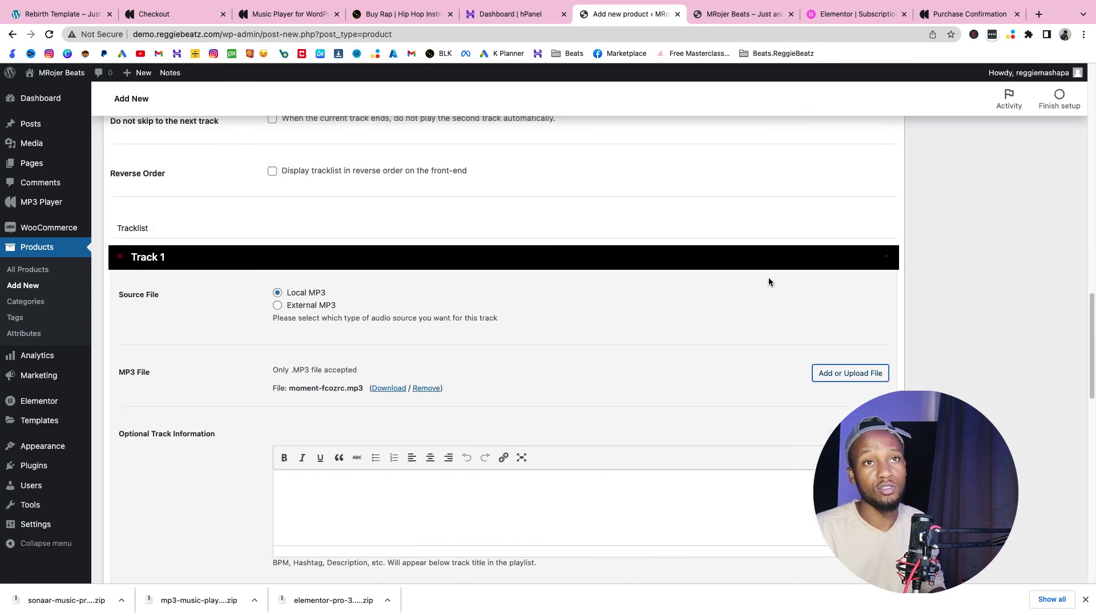
pyautogui.scroll(-3, 768, 277)
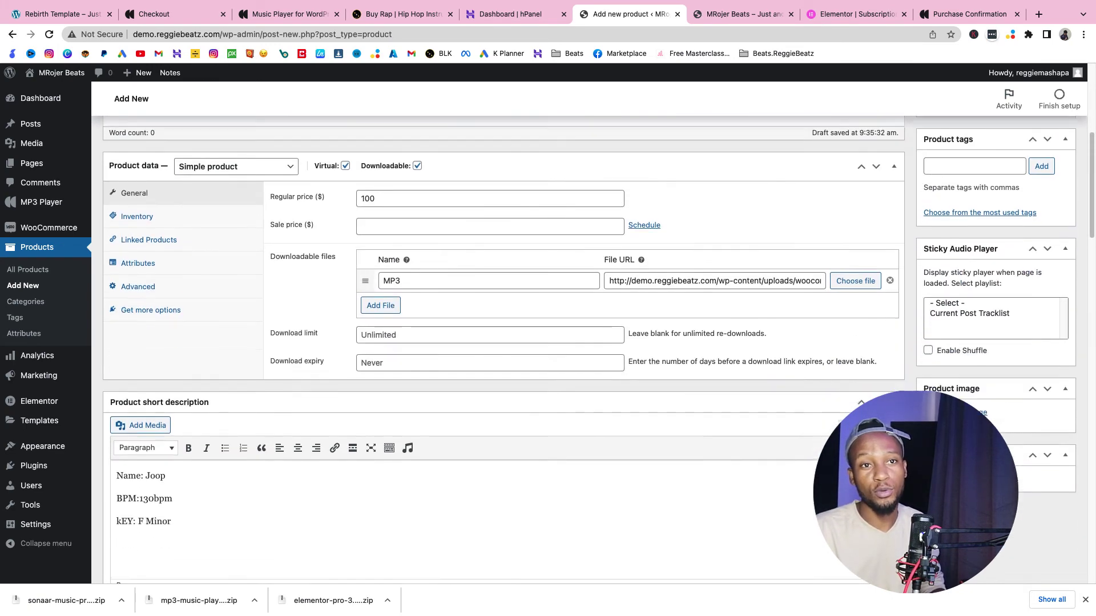
pyautogui.click(973, 395)
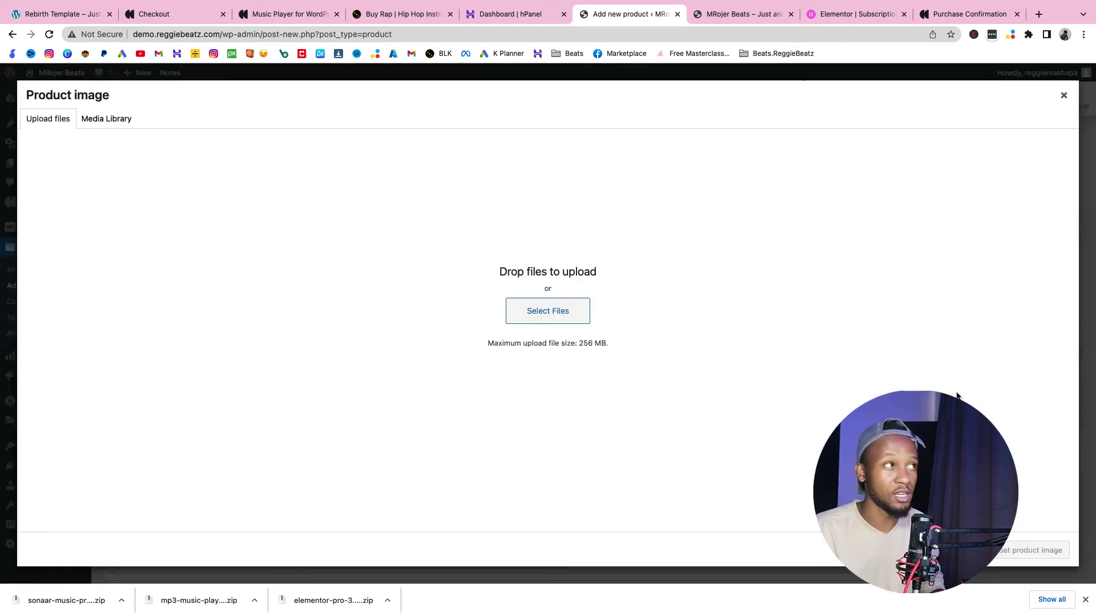
pyautogui.click(575, 314)
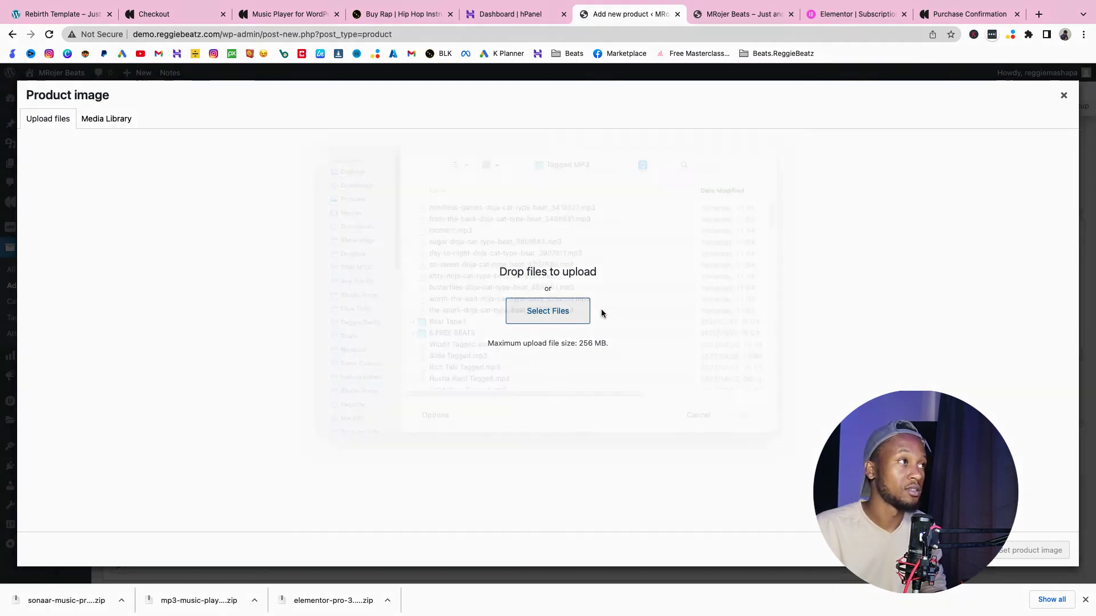
pyautogui.click(352, 206)
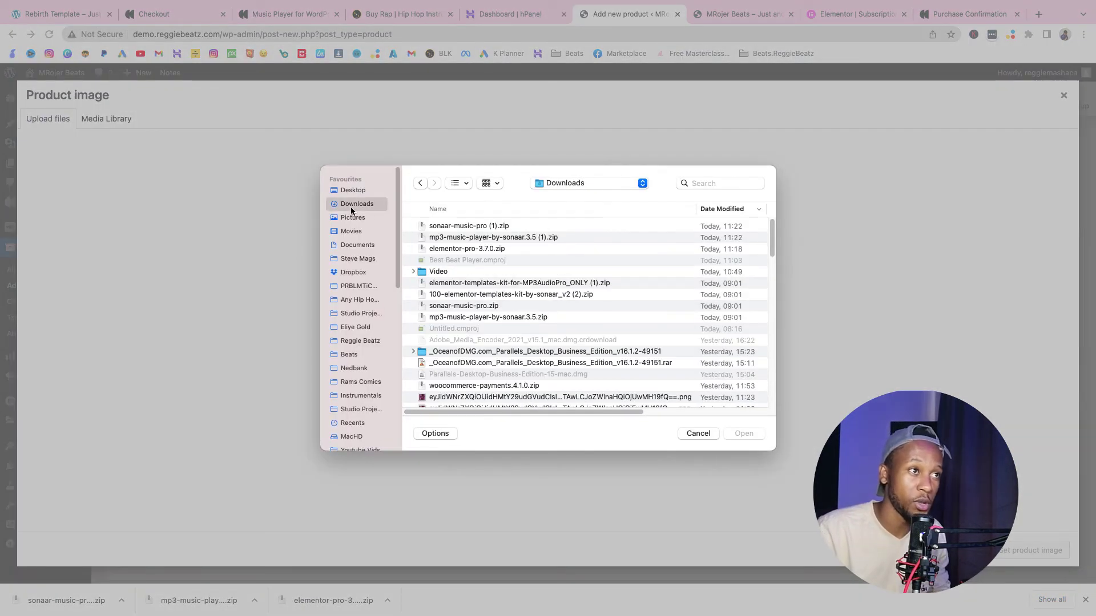
pyautogui.scroll(-5, 486, 348)
pyautogui.click(463, 330)
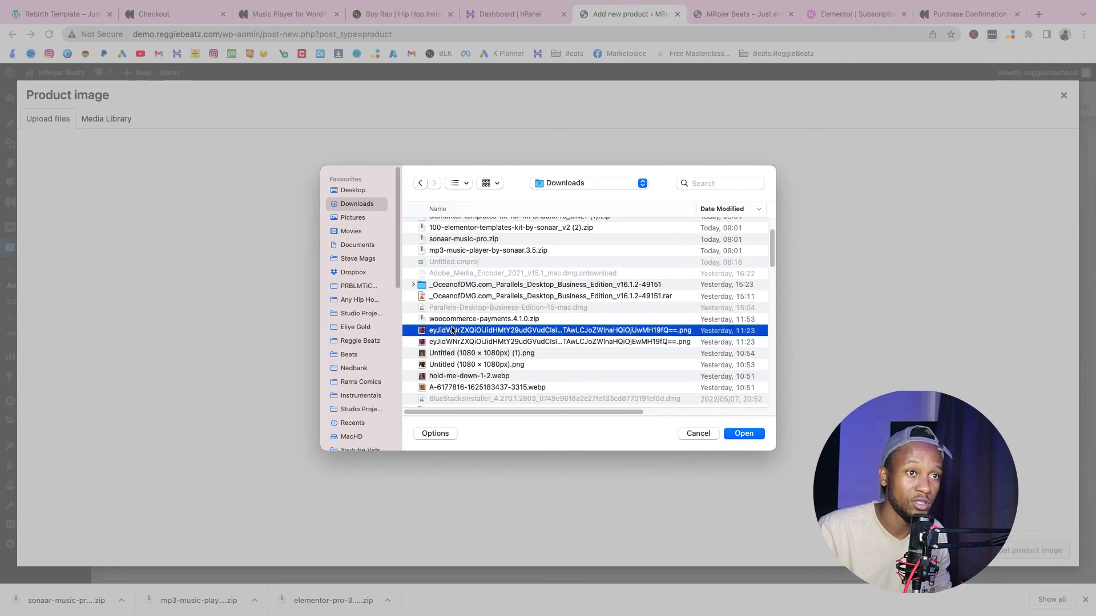
pyautogui.click(742, 433)
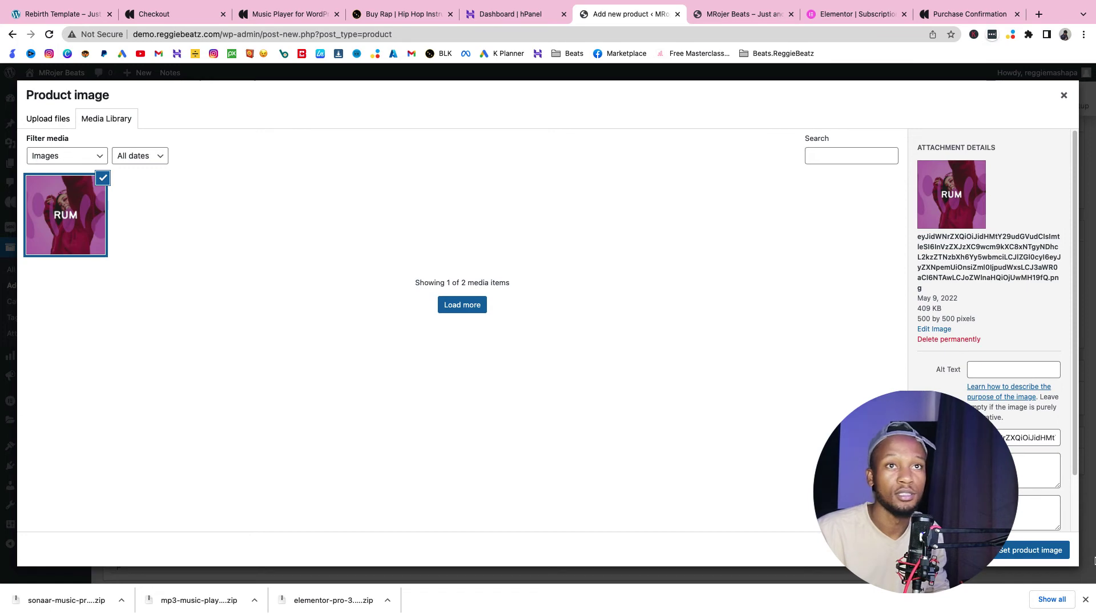
pyautogui.click(1057, 555)
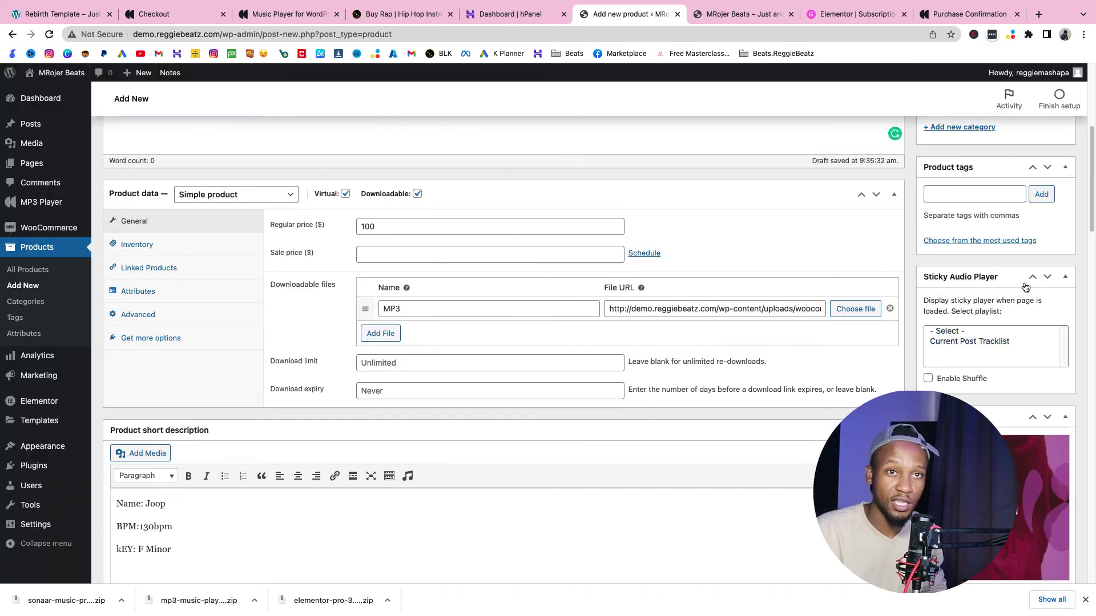
# Set the product's sticky audio player playlist to Current Post Tracklist.
pyautogui.click(969, 342)
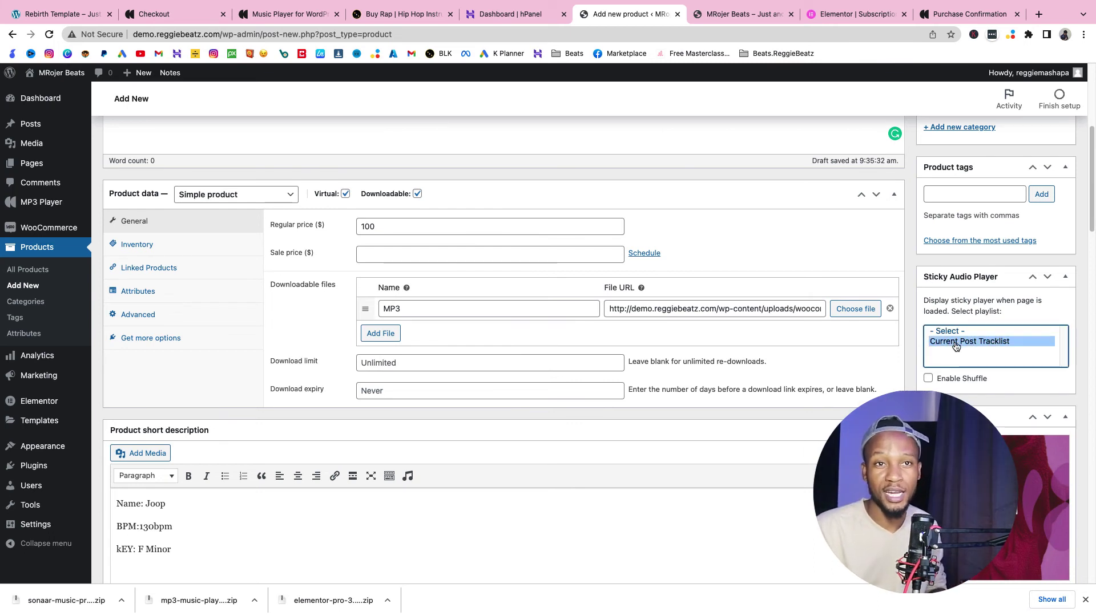
pyautogui.scroll(-15, 1016, 345)
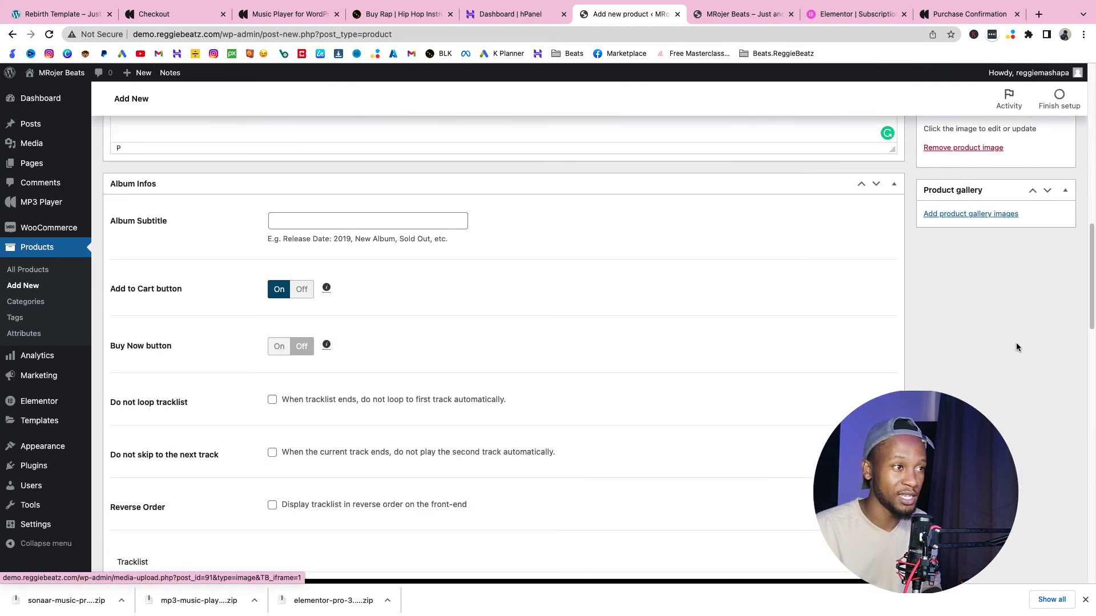
pyautogui.scroll(15, 346, 342)
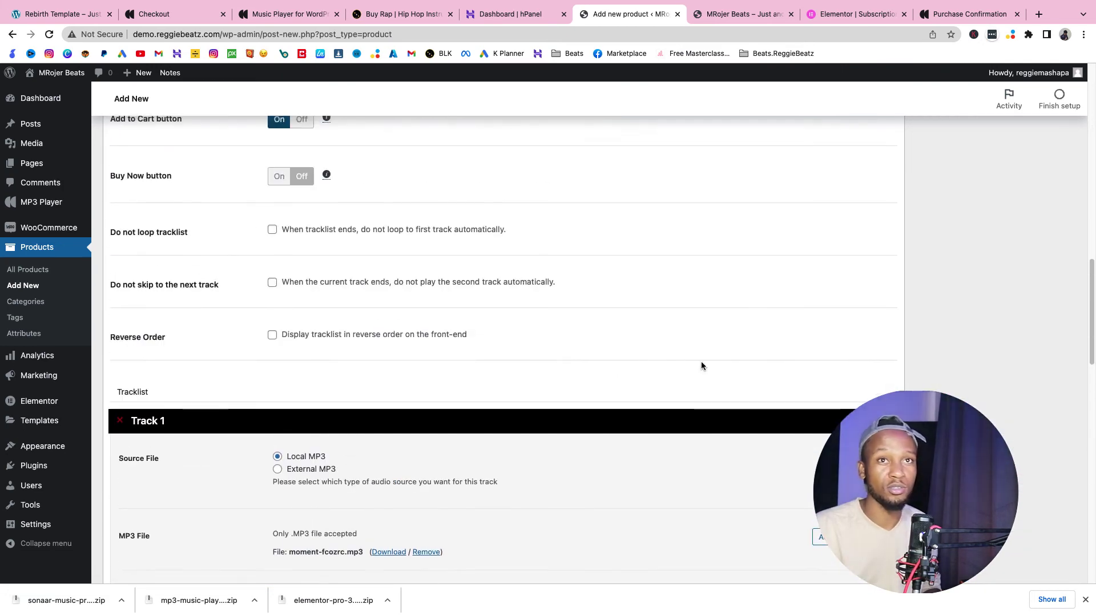
# Create a new product category named Trap and assign it to the product.
pyautogui.scroll(3, 1032, 388)
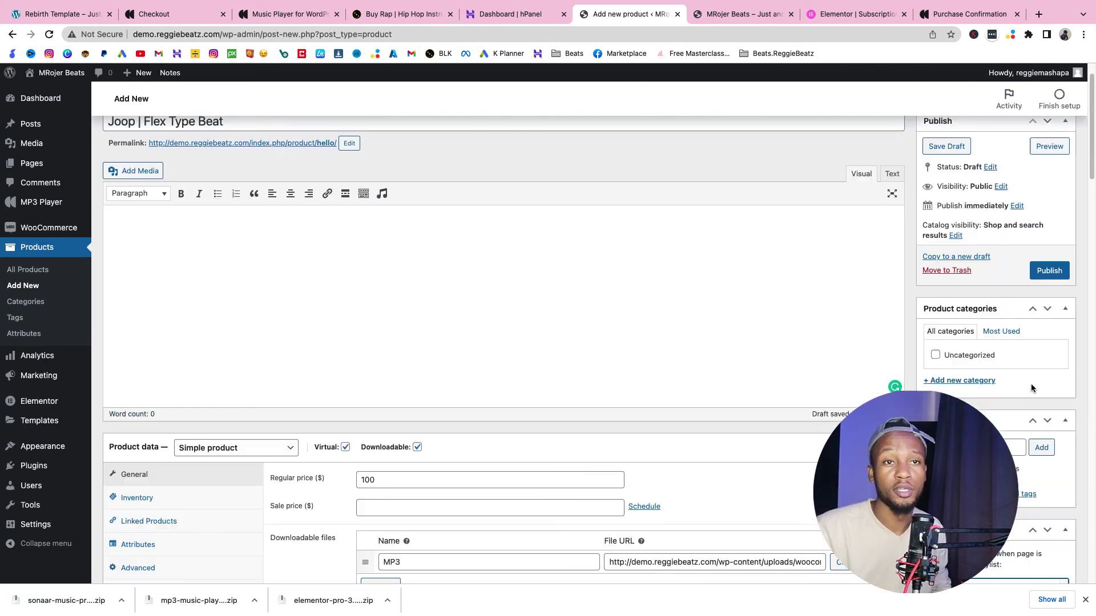
pyautogui.click(968, 381)
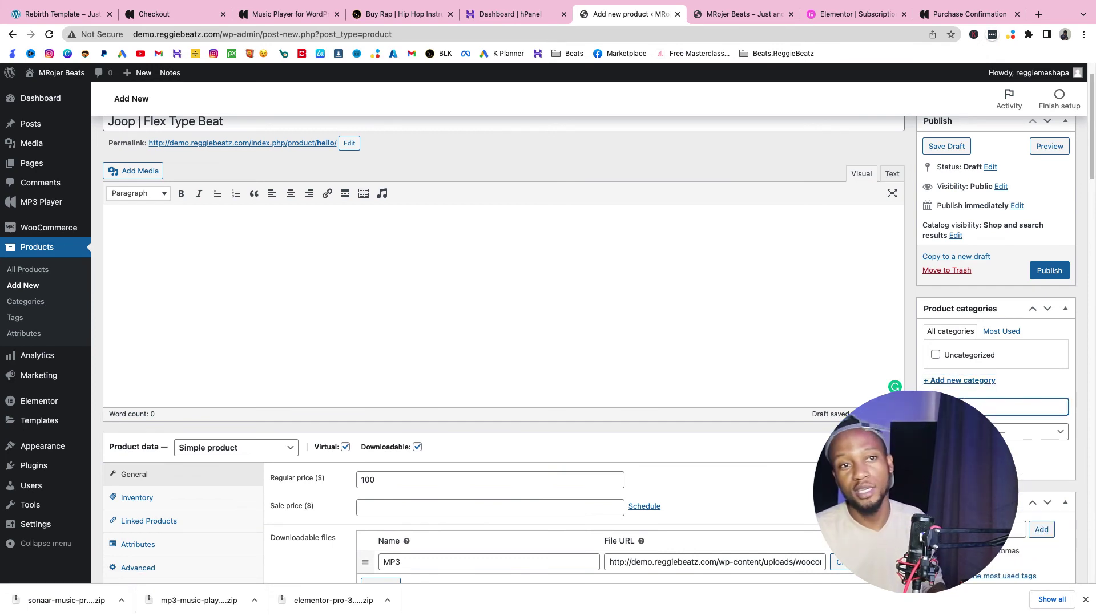
pyautogui.press('Return')
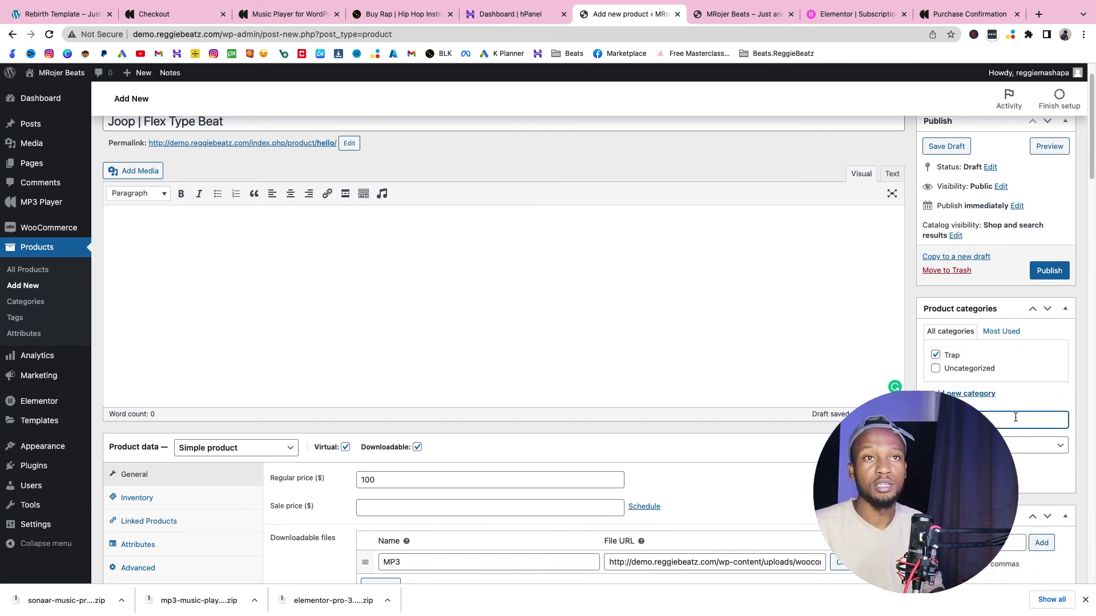
# Review the product's settings and publish the product.
pyautogui.scroll(1, 1015, 421)
pyautogui.scroll(1, 1015, 420)
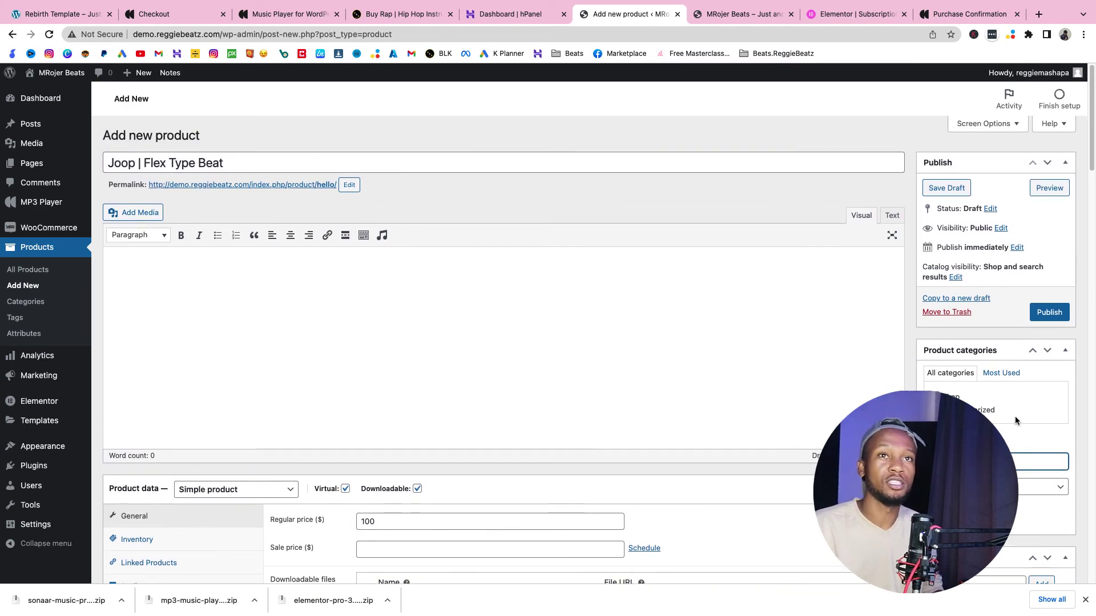
pyautogui.scroll(-10, 1015, 420)
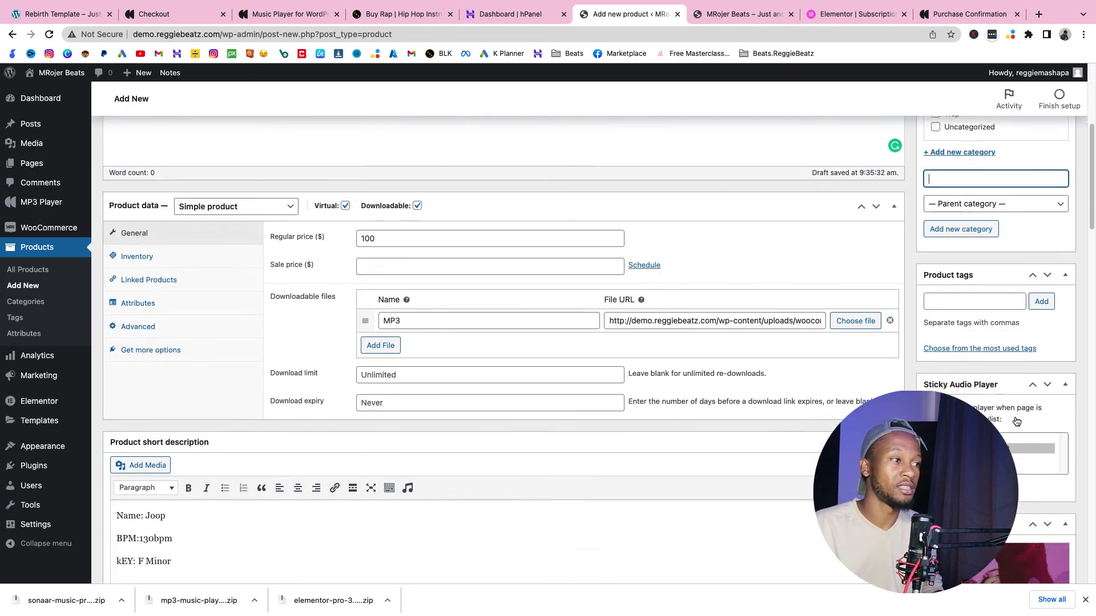
pyautogui.scroll(7, 1016, 422)
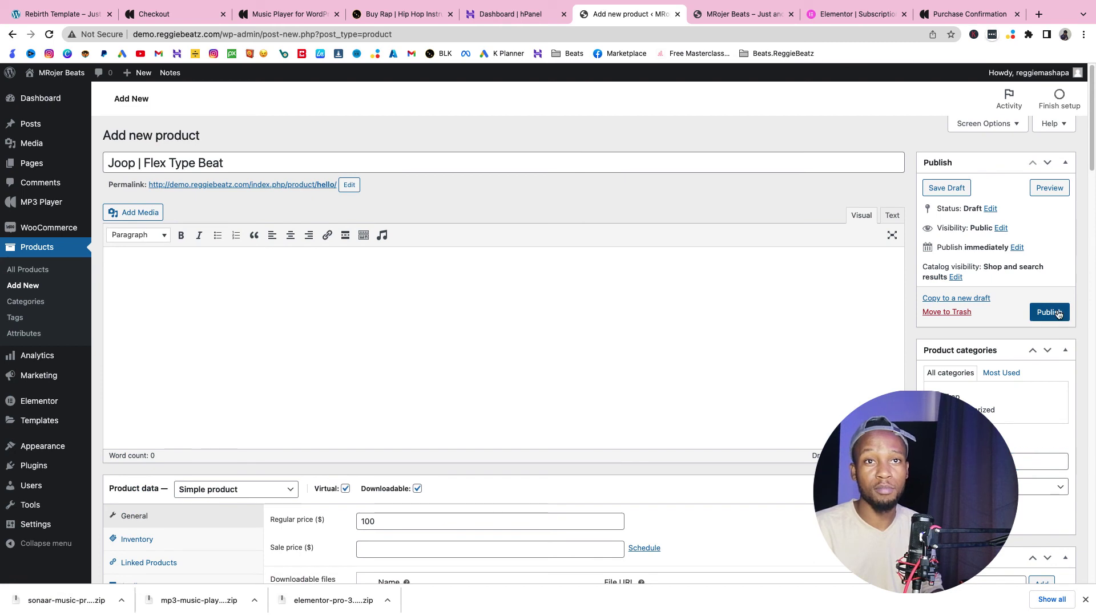
pyautogui.click(1058, 313)
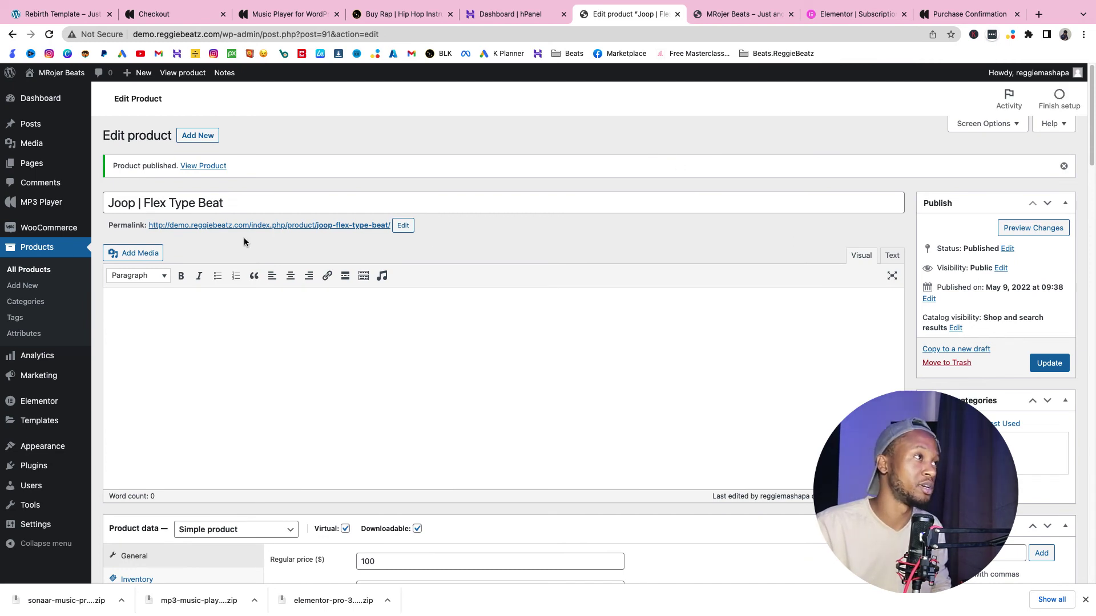
# Visit the site's home page and play Joop | Flex Type Beat in the Latest Soundkit section.
pyautogui.moveTo(56, 78)
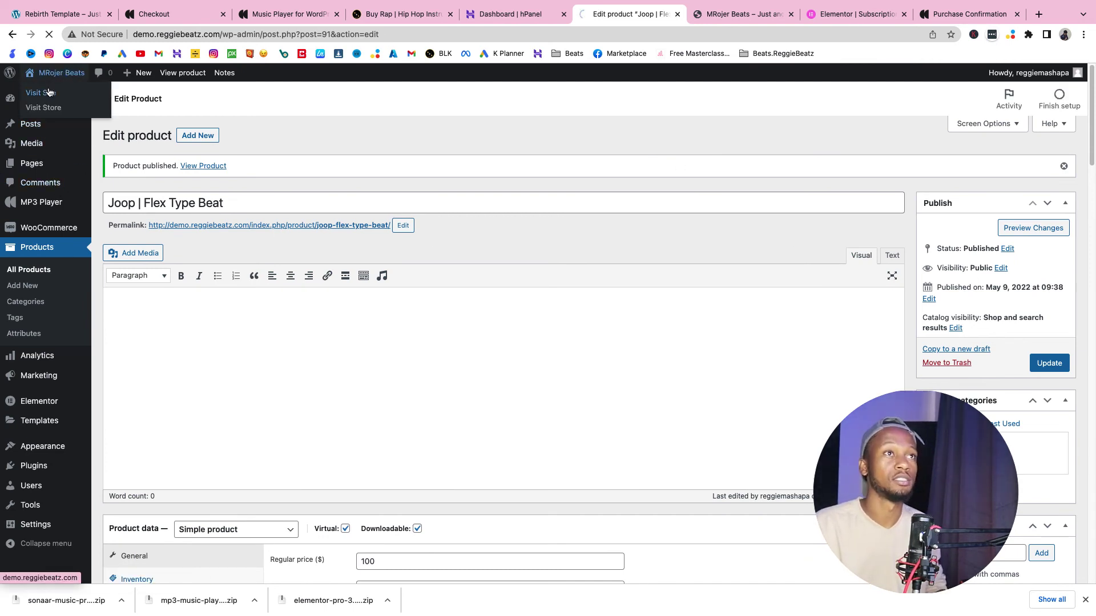
pyautogui.scroll(-6, 508, 197)
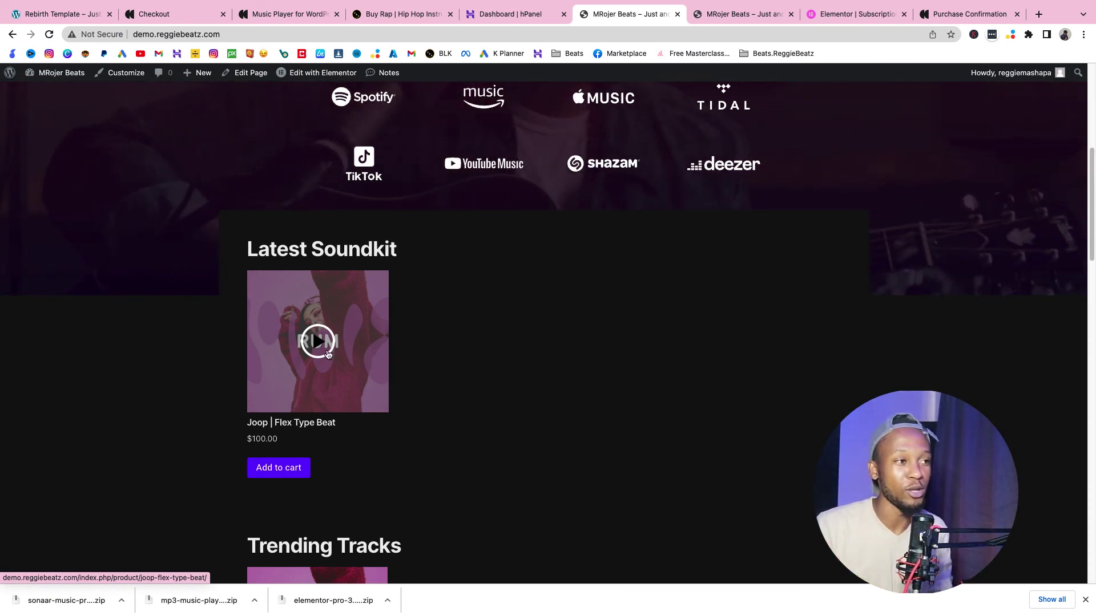
pyautogui.click(325, 355)
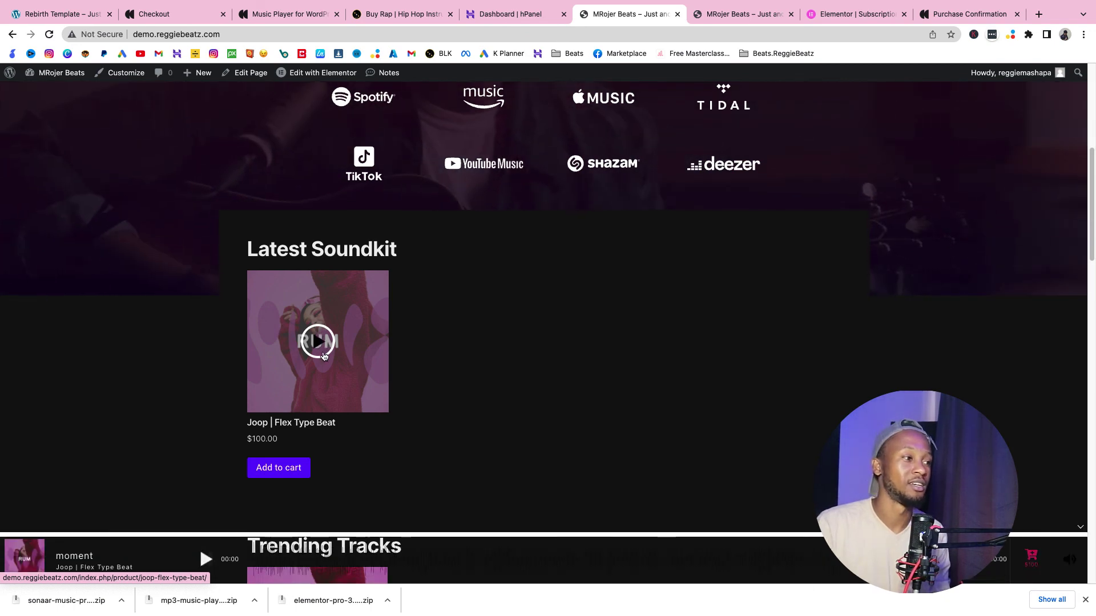
pyautogui.scroll(-1, 429, 511)
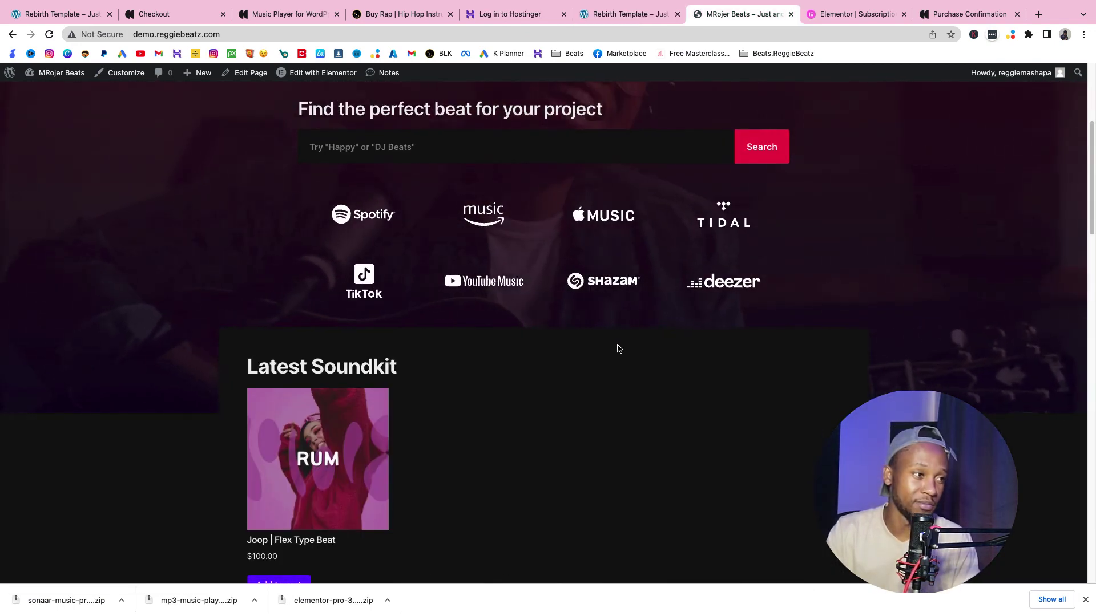
pyautogui.scroll(-1, 613, 348)
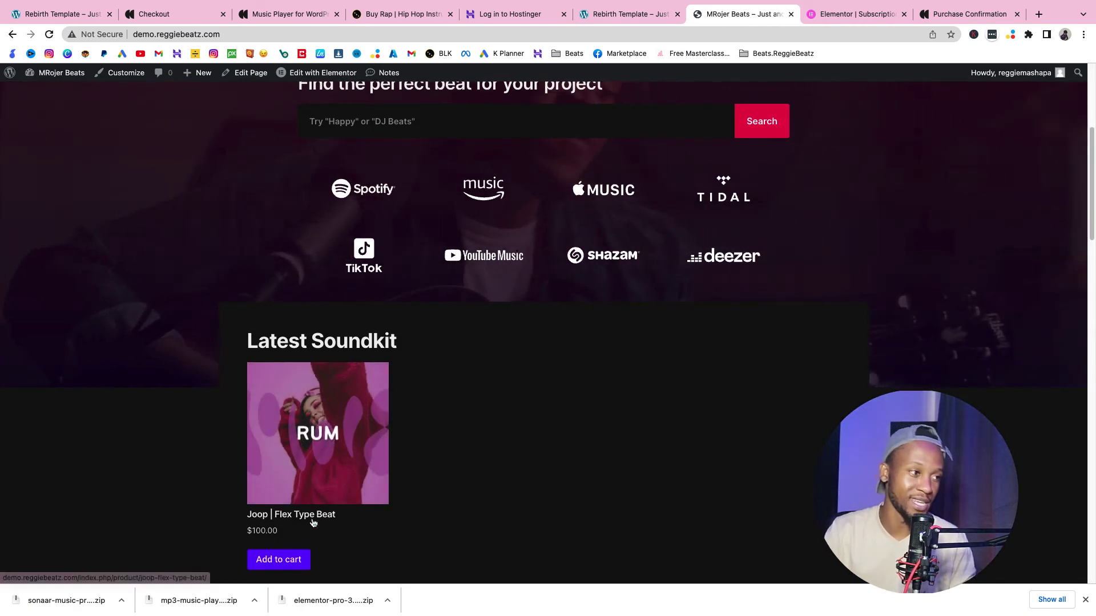